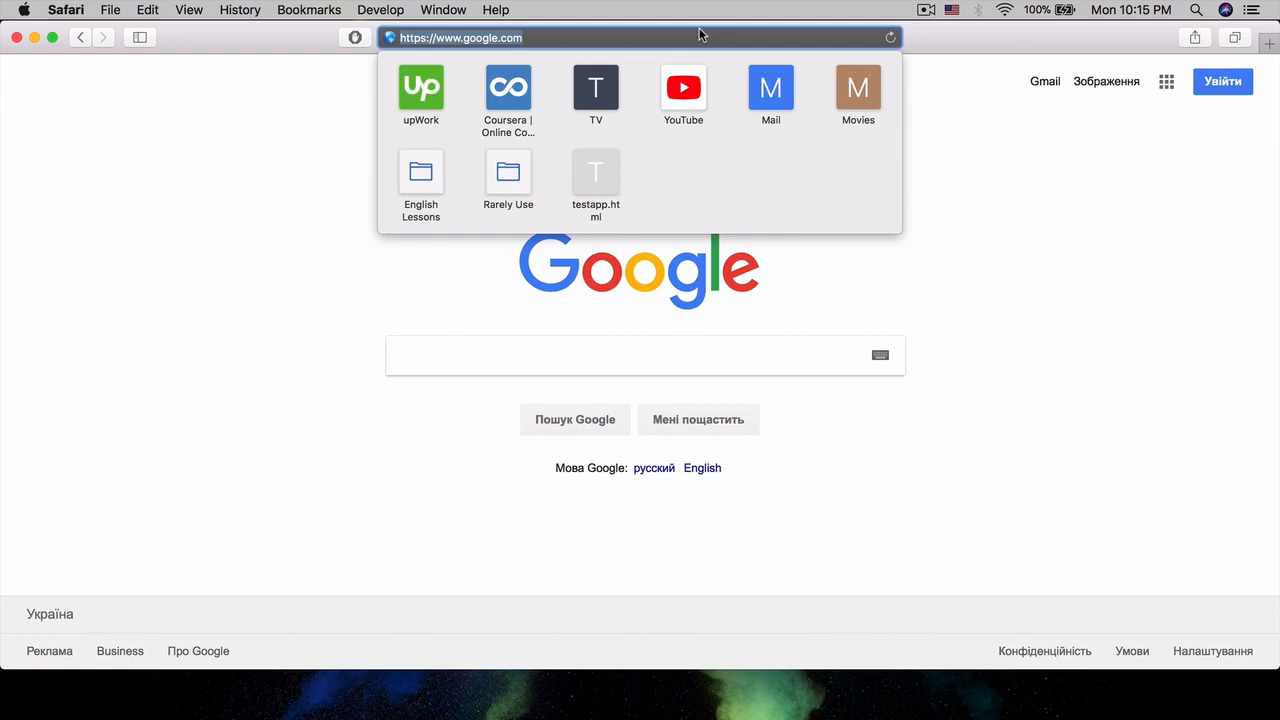
{"action": "type", "text": "start.spri"}
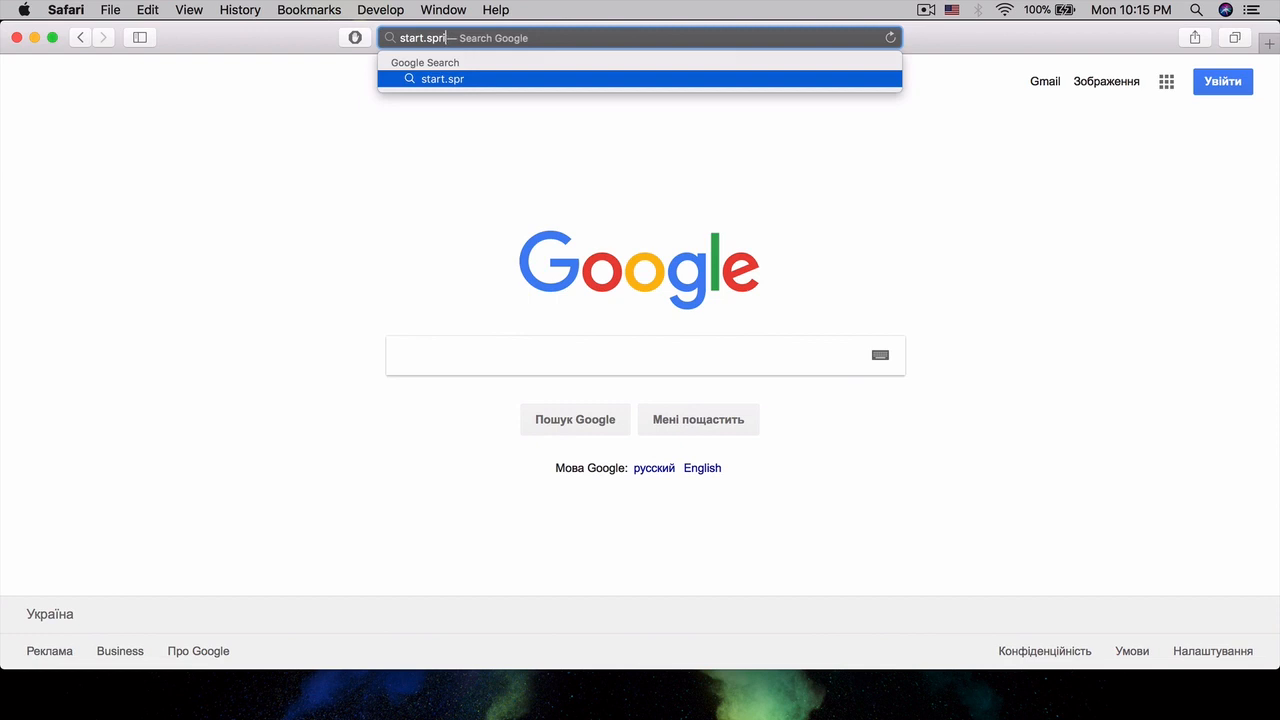
{"action": "type", "text": "ng.io"}
Step: Navigate Safari to start.spring.io to load the Spring Initializr page
{"action": "key", "text": "Return"}
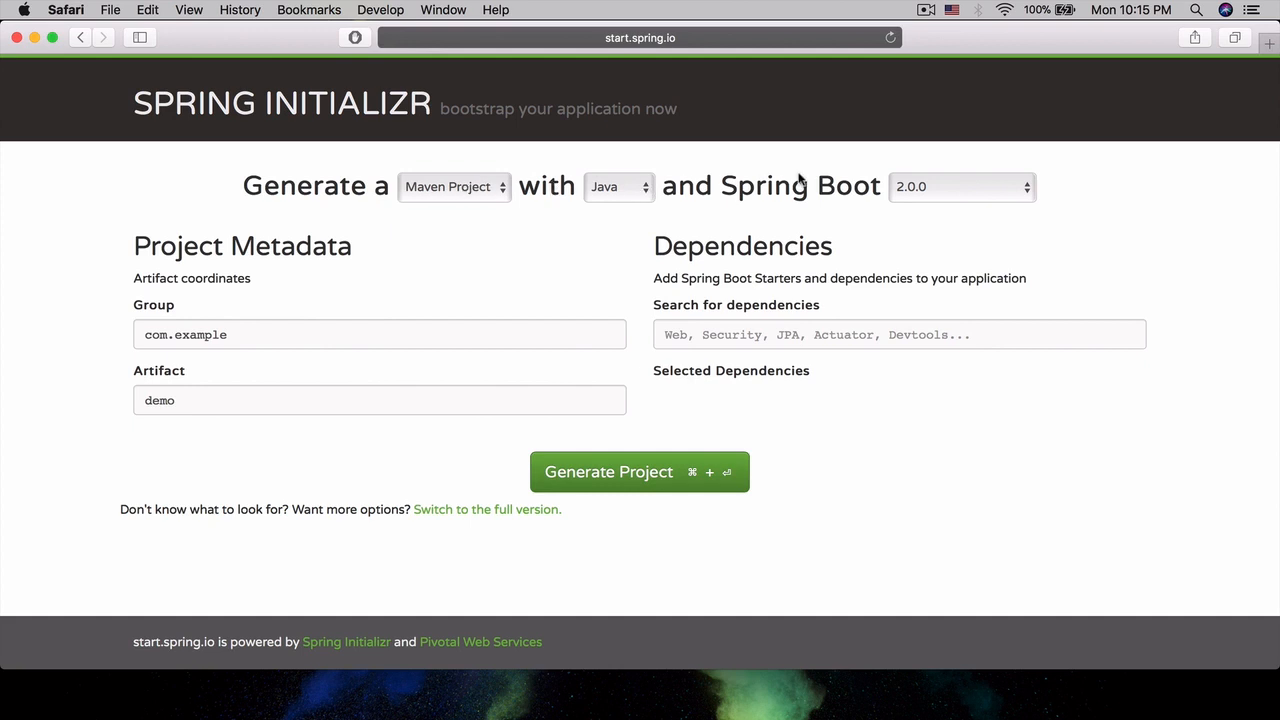
Step: Keep Spring Boot 2.0.0 and add the Web, Cloud OAuth2 and Security dependencies
{"action": "left_click", "coordinate": [960, 188]}
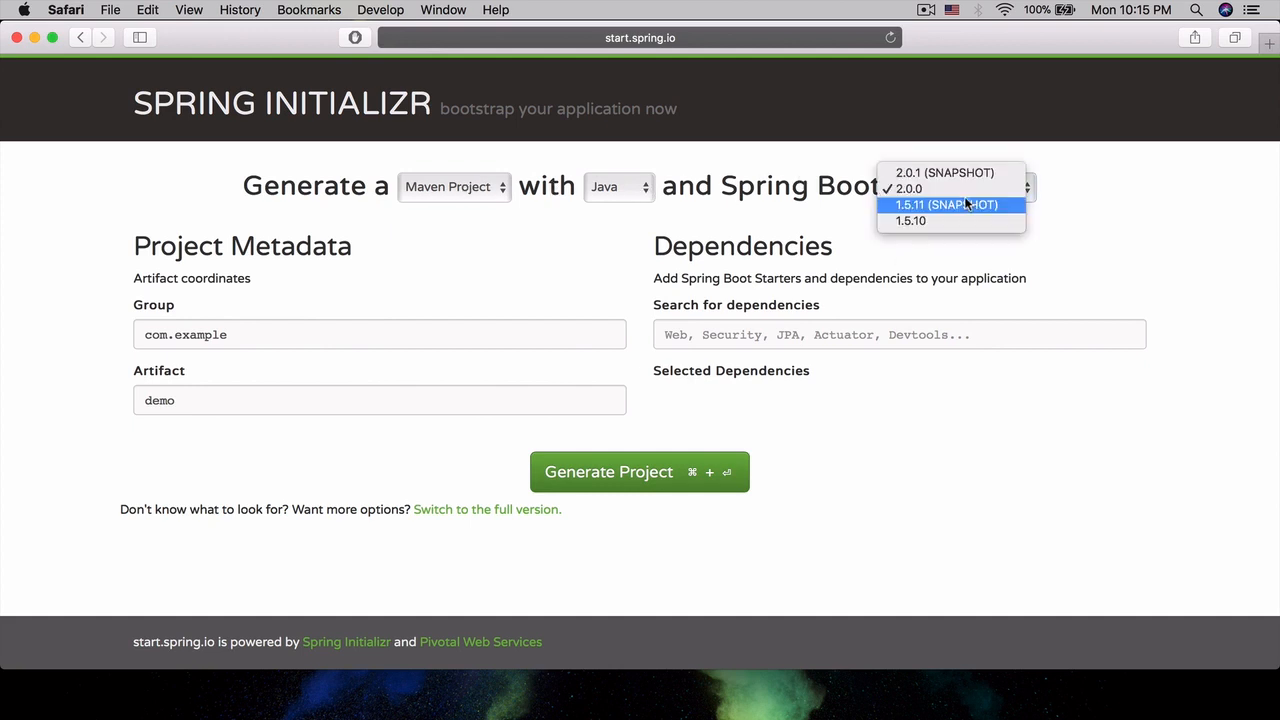
{"action": "left_click", "coordinate": [930, 188]}
{"action": "left_click", "coordinate": [745, 334]}
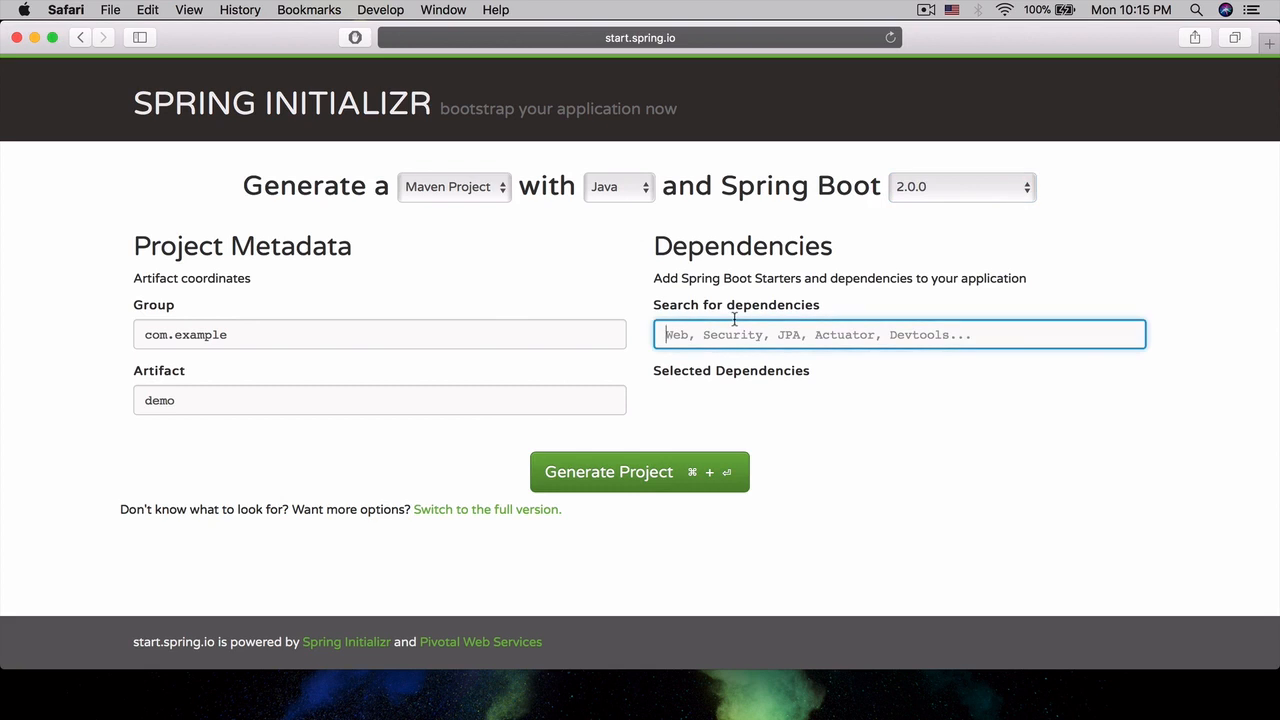
{"action": "type", "text": "web"}
{"action": "key", "text": "Return"}
{"action": "type", "text": "sc"}
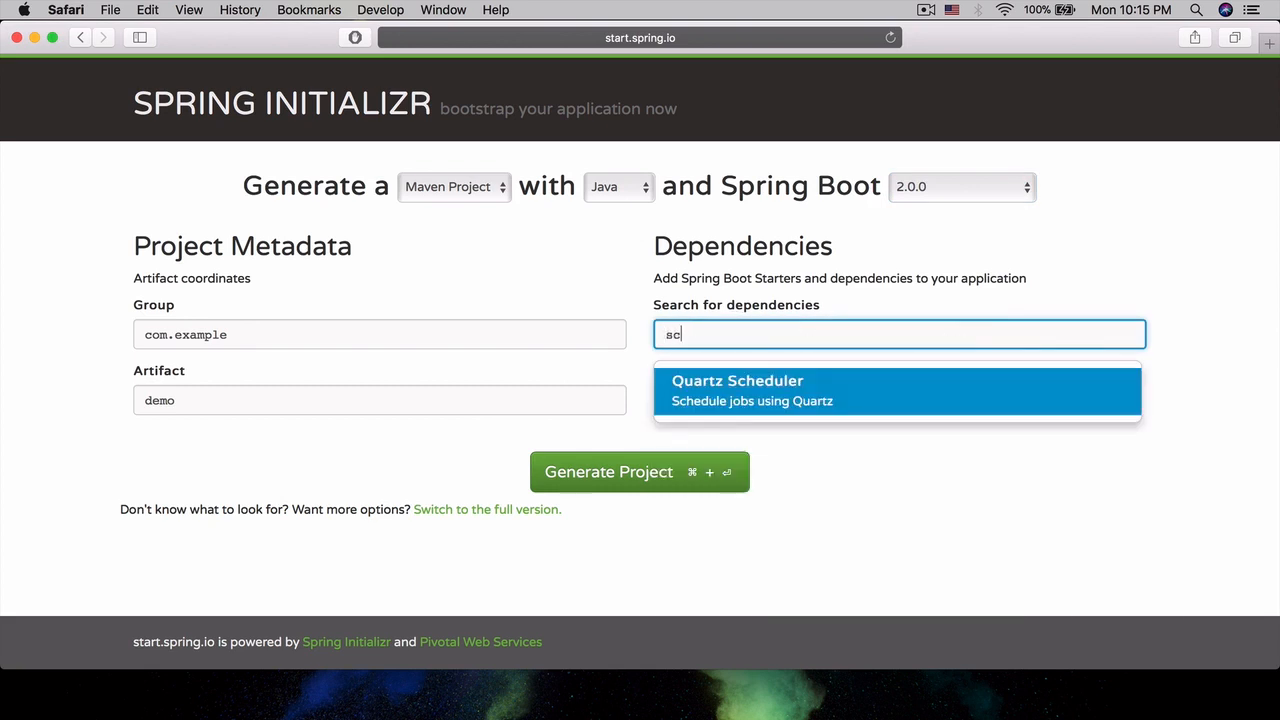
{"action": "key", "text": "BackSpace"}
{"action": "key", "text": "BackSpace"}
{"action": "type", "text": "oa"}
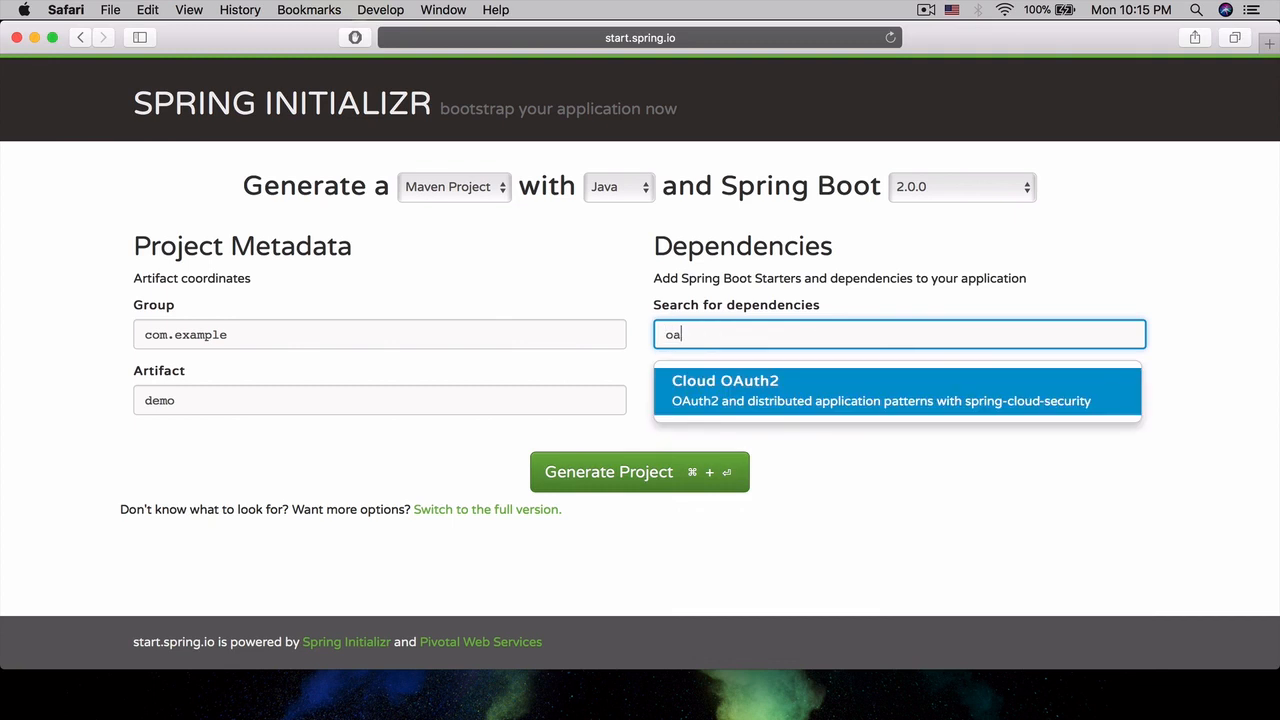
{"action": "key", "text": "Return"}
{"action": "type", "text": "sec"}
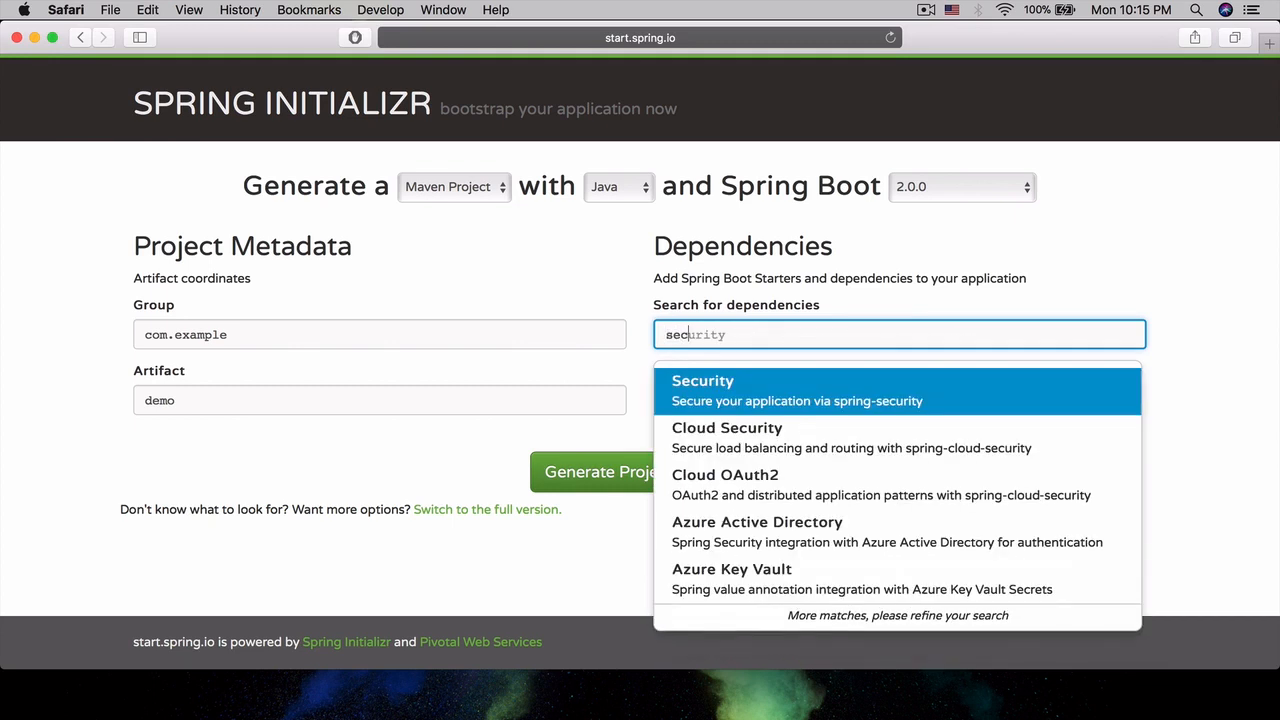
{"action": "key", "text": "Return"}
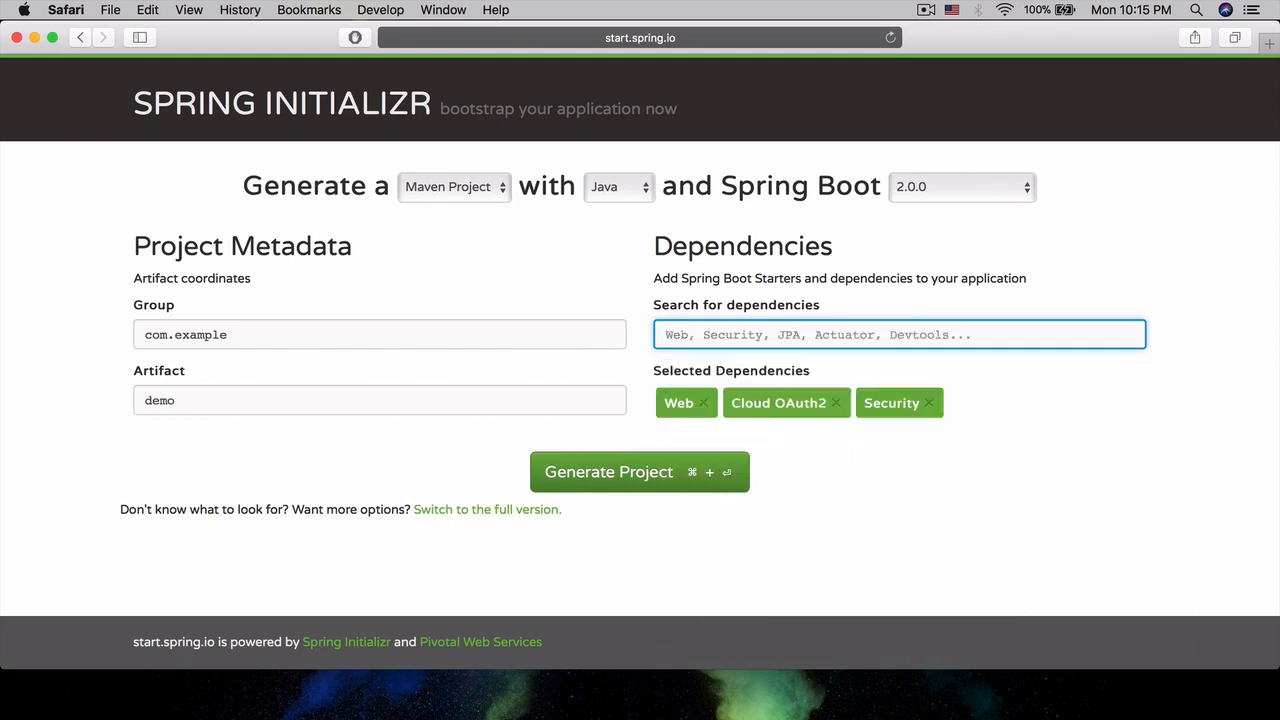
{"action": "type", "text": "jpa"}
Step: Add JPA, re-add Web, then add DevTools and MySQL to the dependencies
{"action": "key", "text": "Return"}
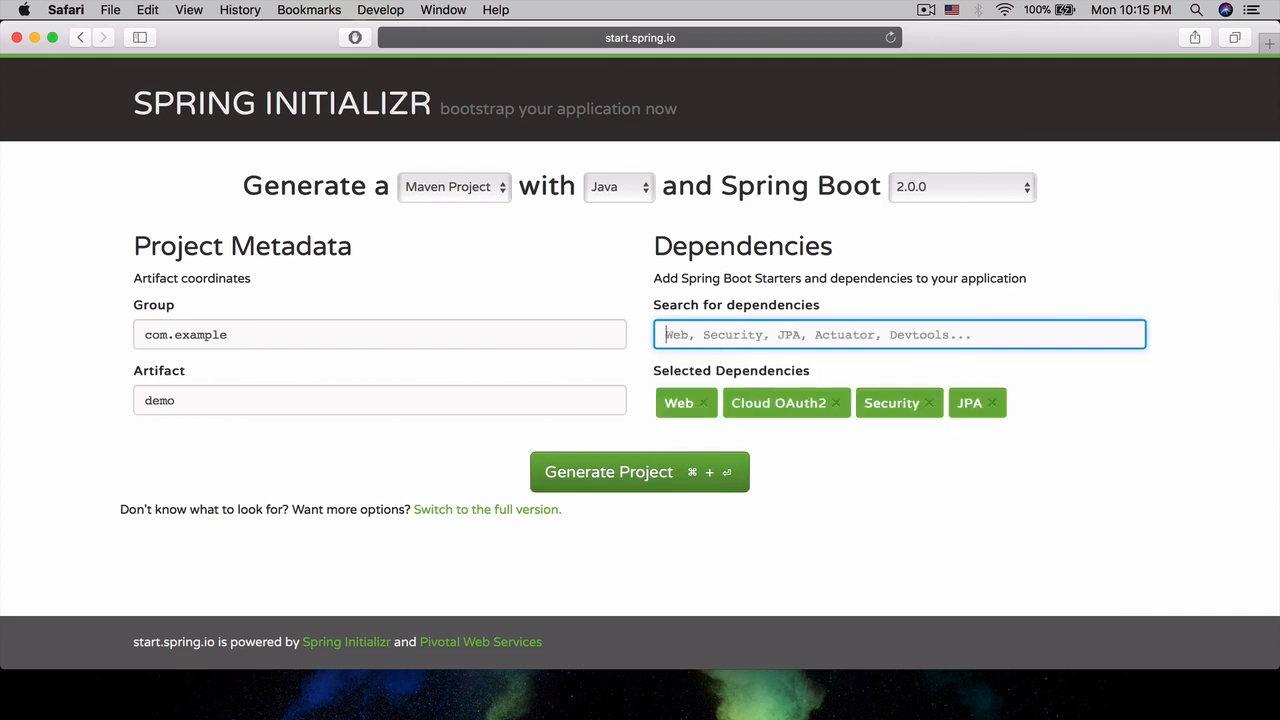
{"action": "type", "text": "web"}
{"action": "key", "text": "Return"}
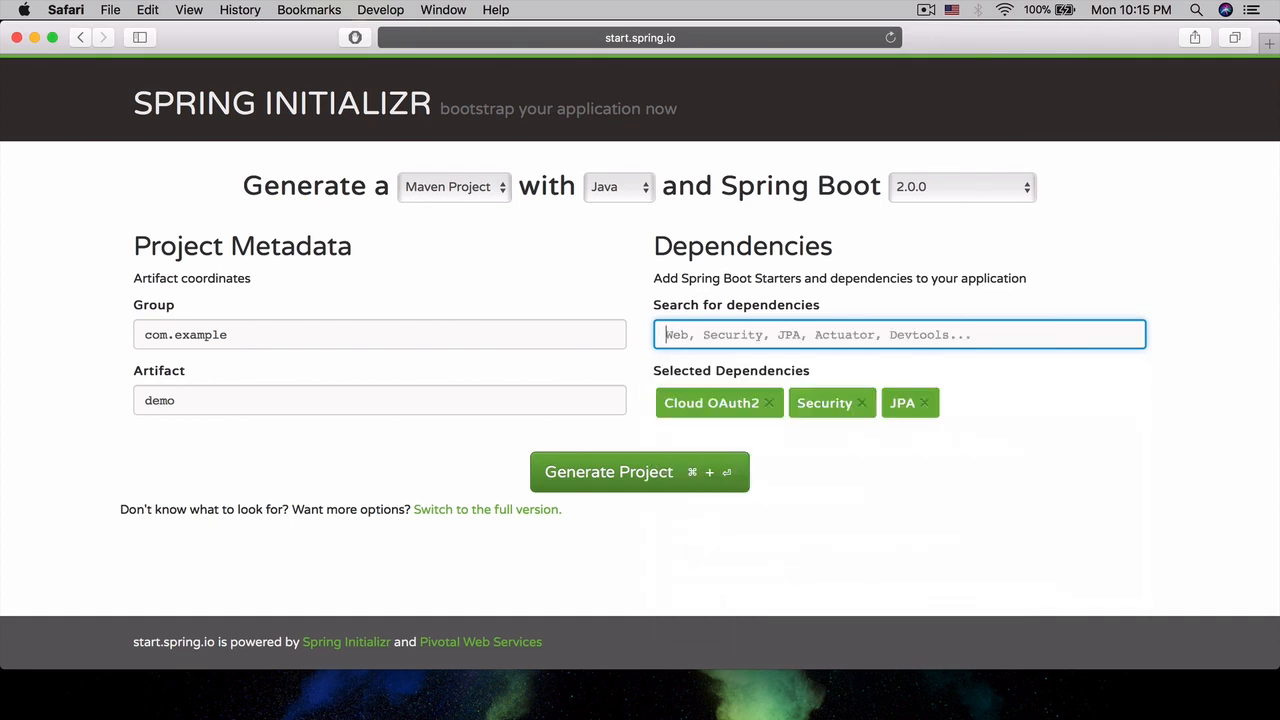
{"action": "type", "text": "we"}
{"action": "key", "text": "Return"}
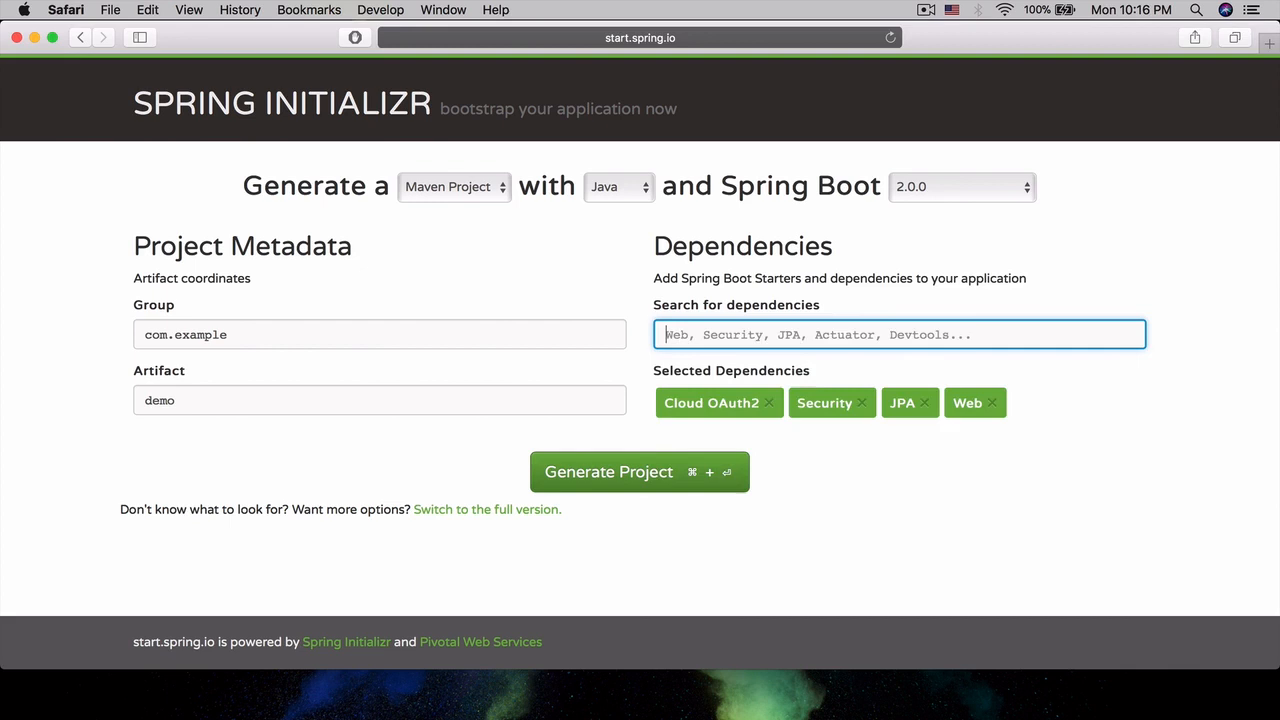
{"action": "type", "text": "dev"}
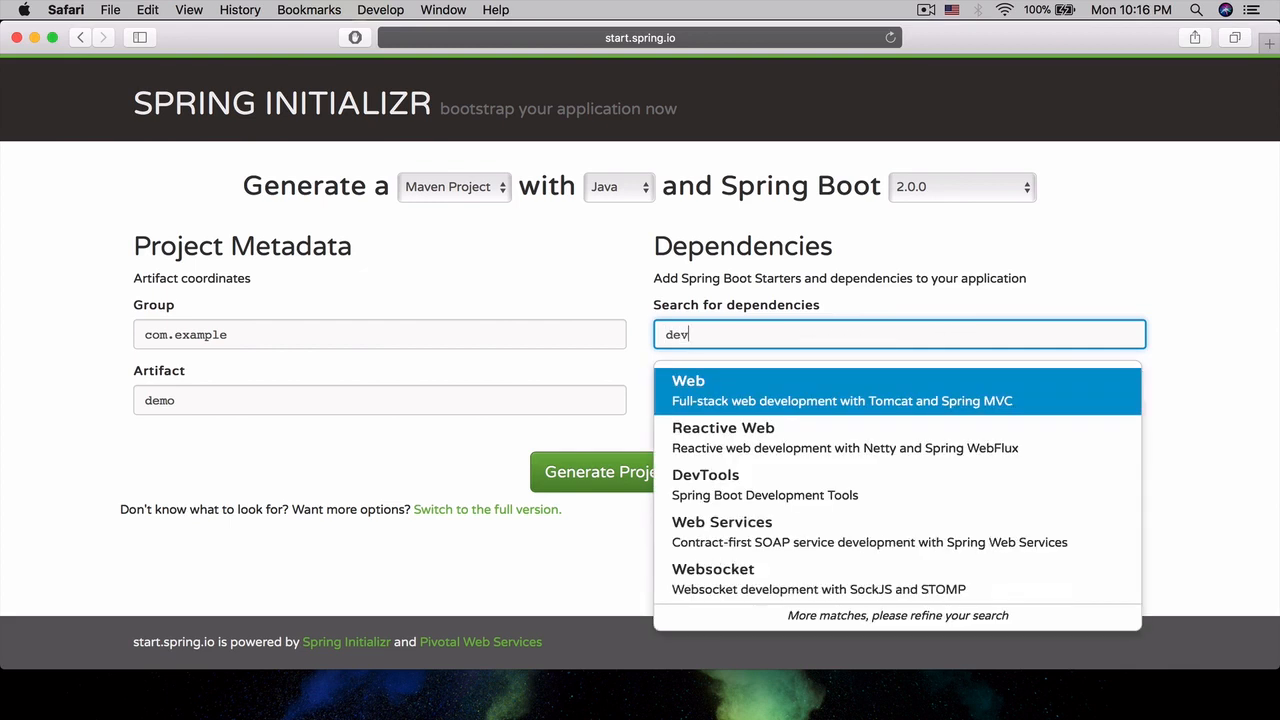
{"action": "type", "text": "Tools"}
{"action": "key", "text": "Return"}
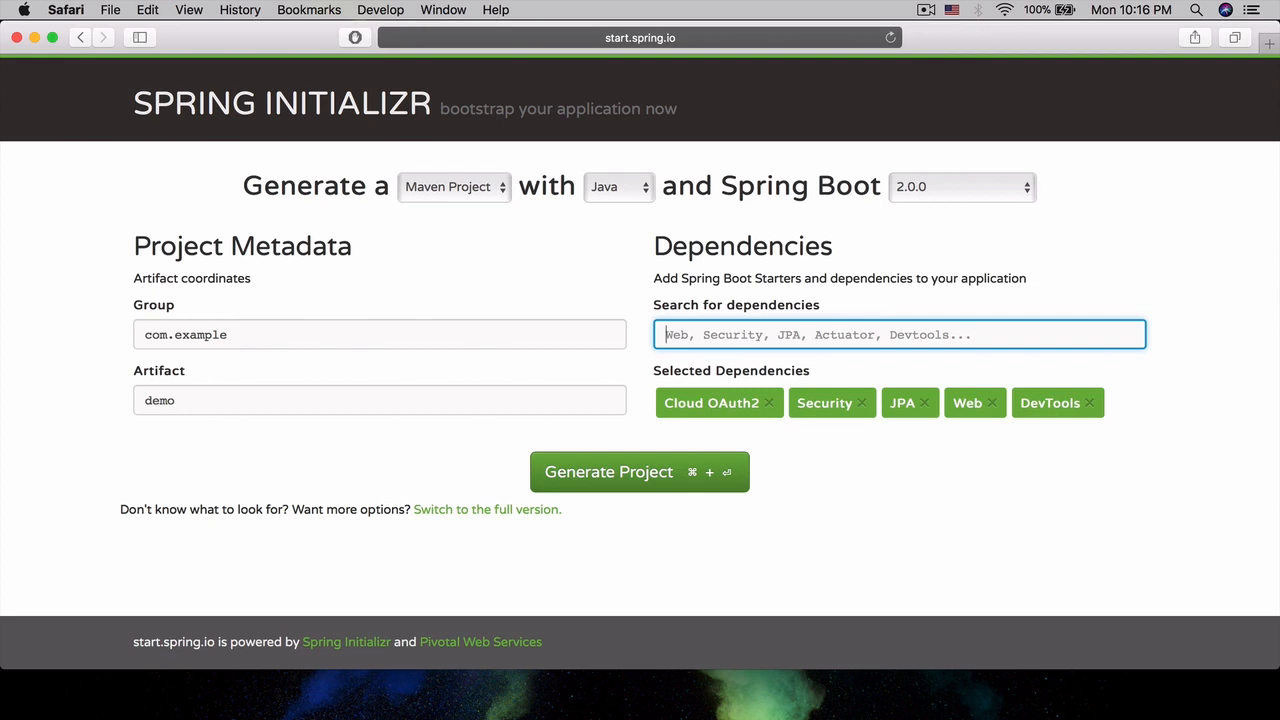
{"action": "type", "text": "mysql"}
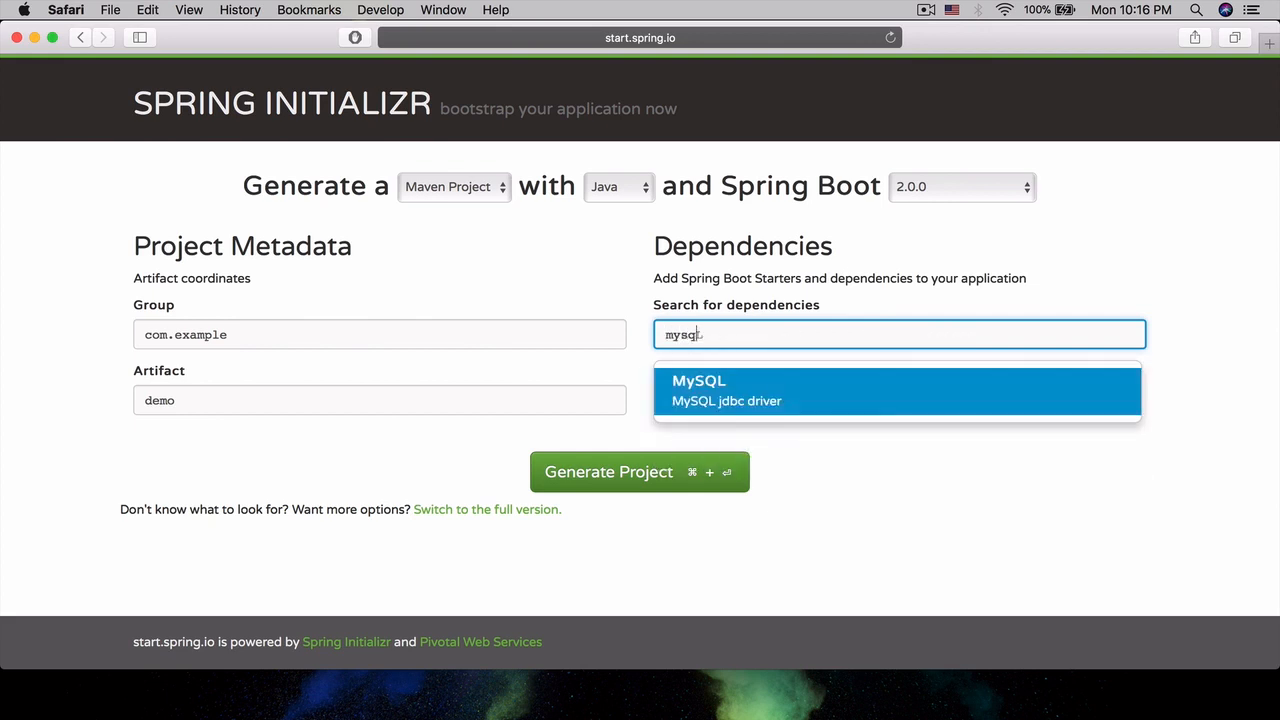
{"action": "key", "text": "Return"}
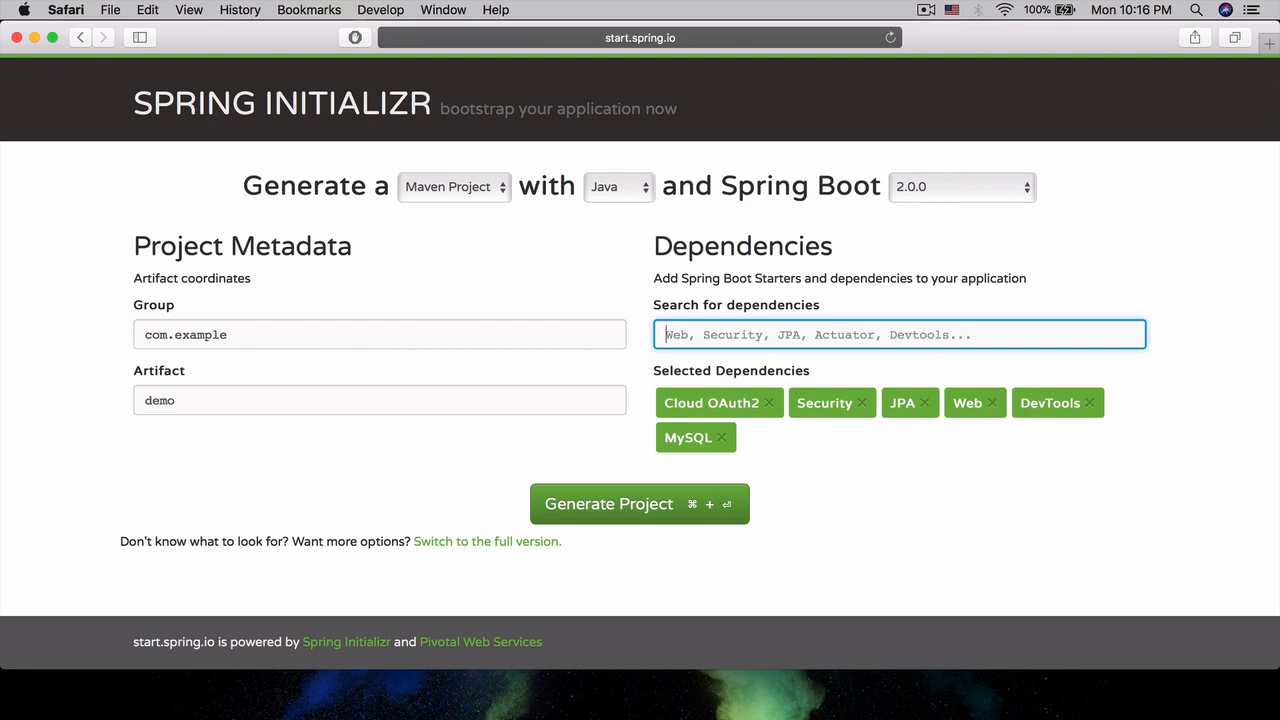
Step: Change the project group from com.example to com.eduonix
{"action": "double_click", "coordinate": [238, 330]}
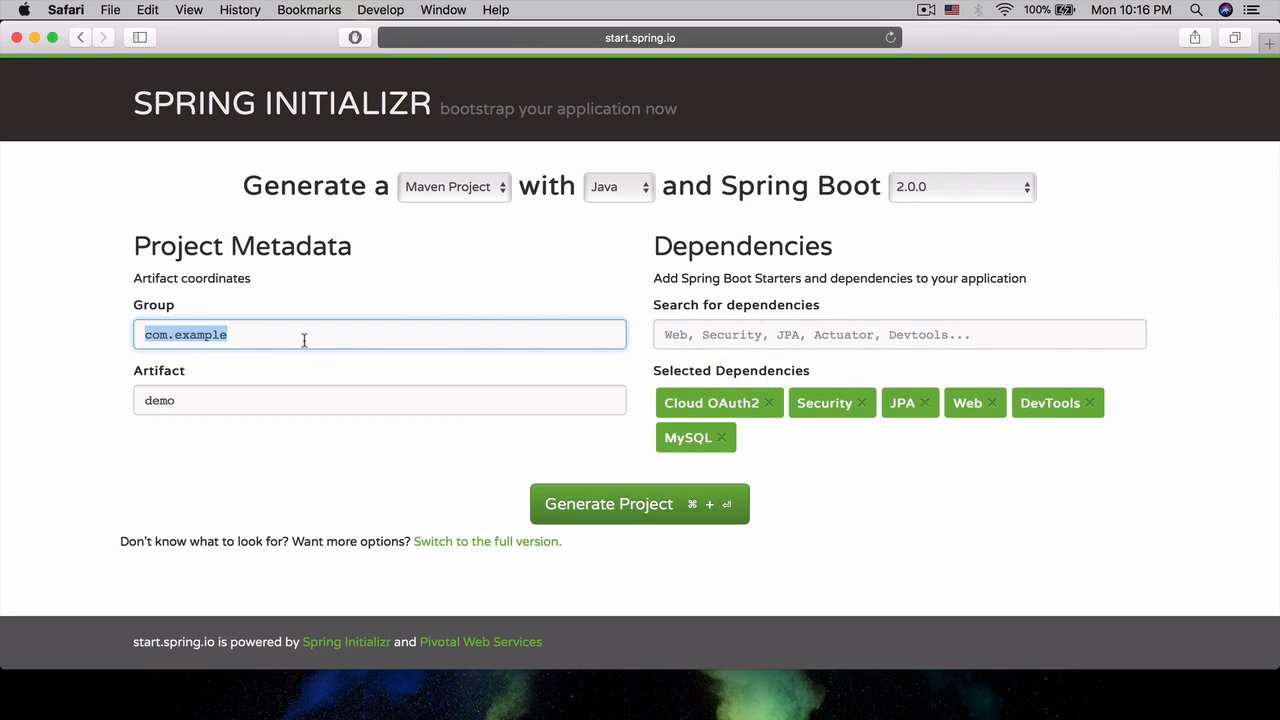
{"action": "type", "text": "com."}
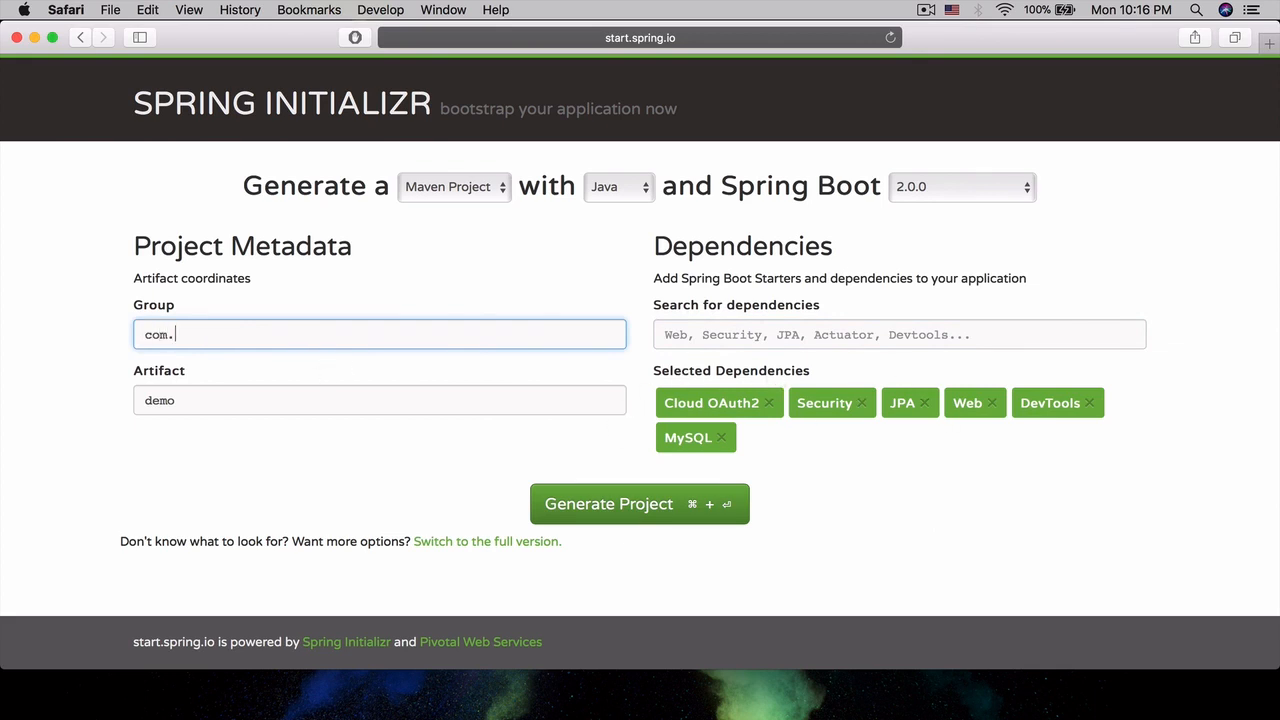
{"action": "type", "text": "eduonix."}
{"action": "key", "text": "BackSpace"}
{"action": "key", "text": "Tab"}
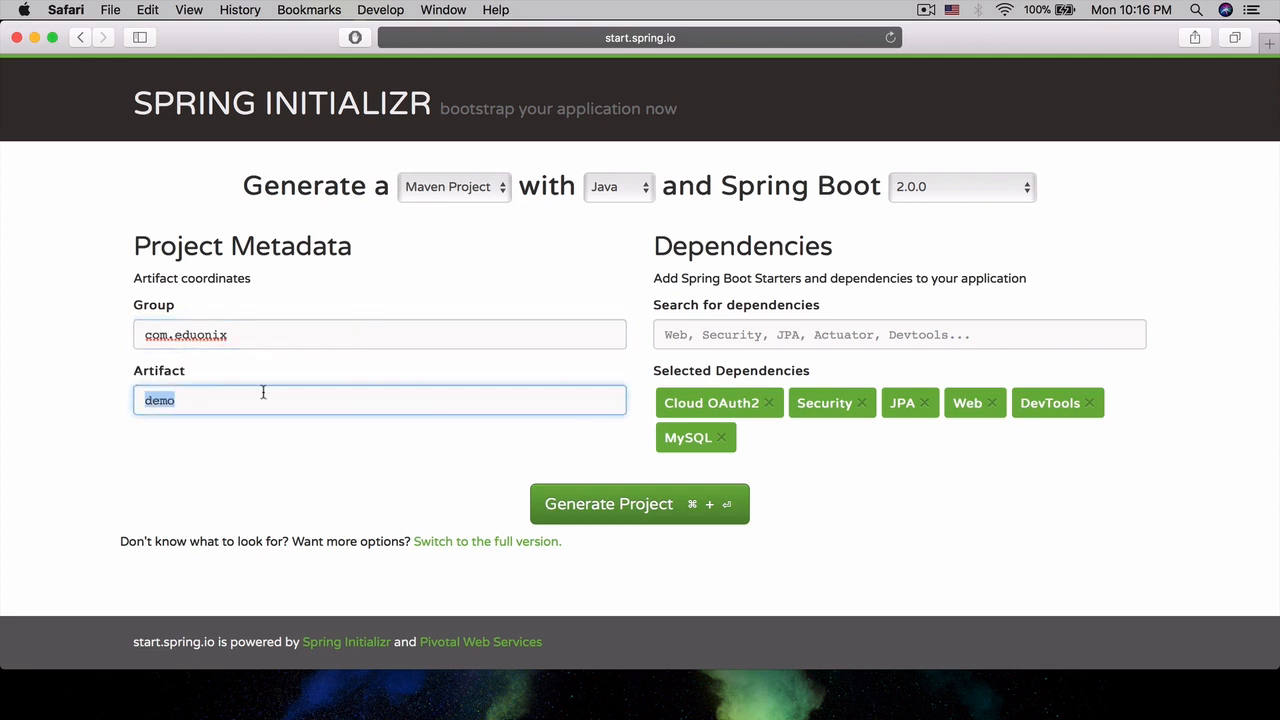
{"action": "type", "text": "projec"}
{"action": "type", "text": "tBackend"}
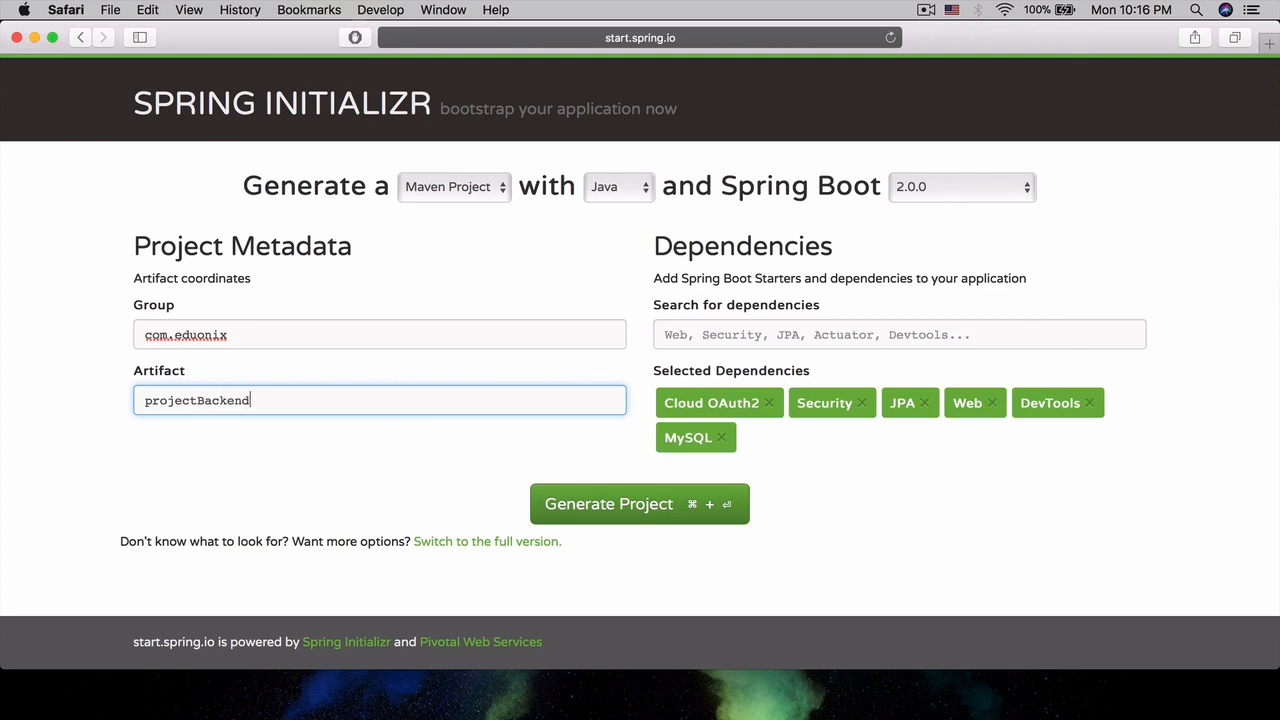
Step: Set the artifact name to projectbackend, lowercasing the stray capital B
{"action": "double_click", "coordinate": [217, 400]}
{"action": "left_click", "coordinate": [217, 400]}
{"action": "key", "text": "Left"}
{"action": "key", "text": "Left"}
{"action": "key", "text": "Left"}
{"action": "key", "text": "Right"}
{"action": "key", "text": "Delete"}
{"action": "type", "text": "b"}
{"action": "key", "text": "End"}
Step: Switch to the full version listing all dependency checkboxes to confirm the six selections
{"action": "left_click", "coordinate": [450, 541]}
{"action": "scroll", "coordinate": [449, 543], "scroll_direction": "down", "scroll_amount": 1}
{"action": "scroll", "coordinate": [448, 542], "scroll_direction": "down", "scroll_amount": 5}
{"action": "scroll", "coordinate": [448, 542], "scroll_direction": "down", "scroll_amount": 5}
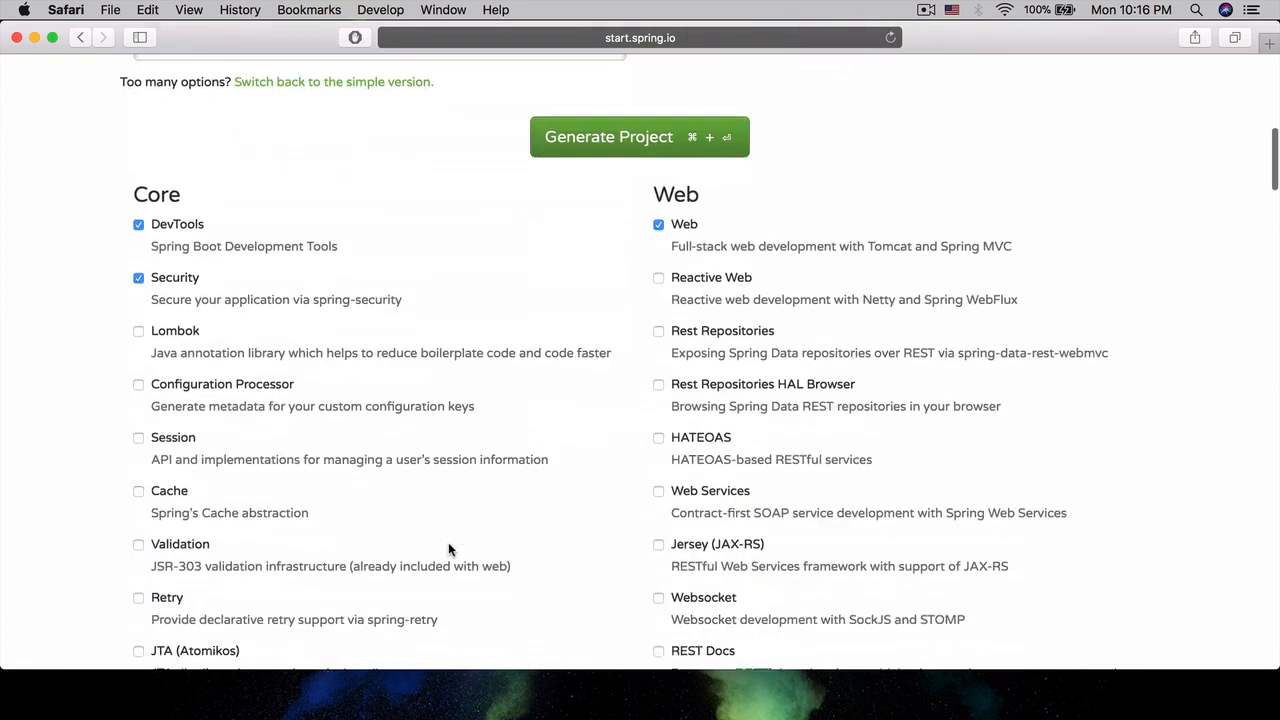
{"action": "scroll", "coordinate": [395, 270], "scroll_direction": "down", "scroll_amount": 3}
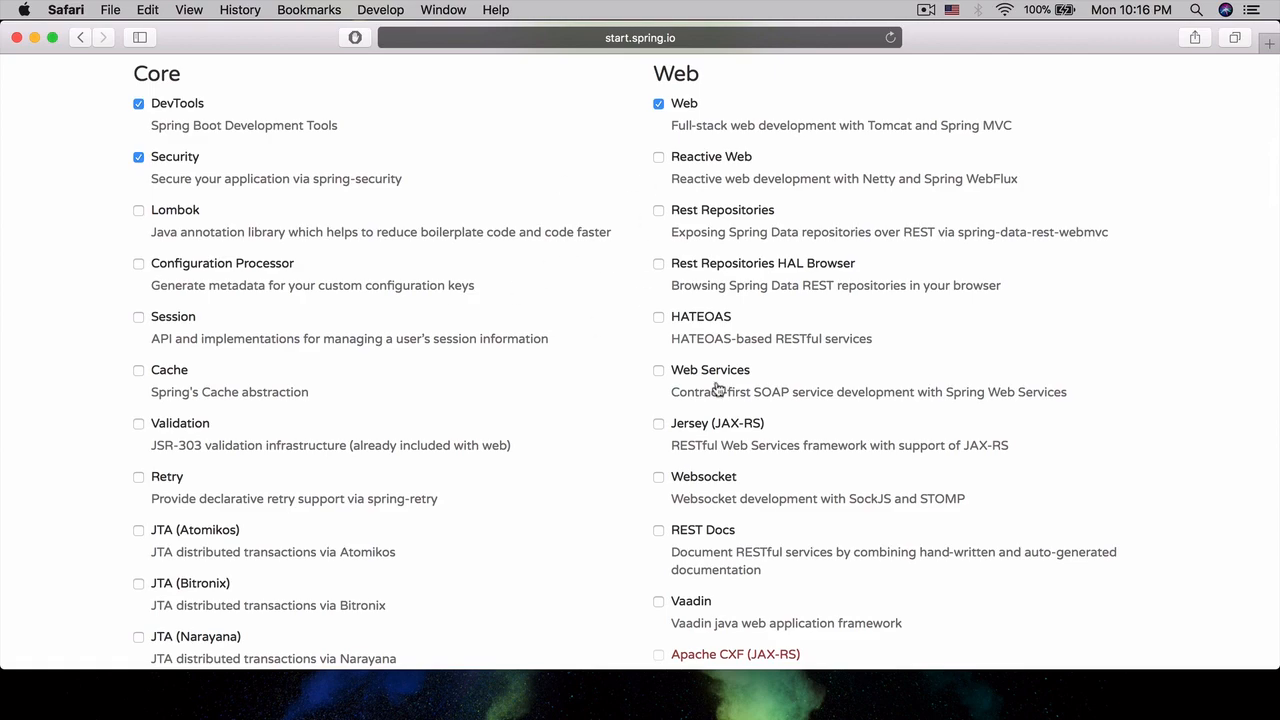
{"action": "scroll", "coordinate": [672, 594], "scroll_direction": "down", "scroll_amount": 10}
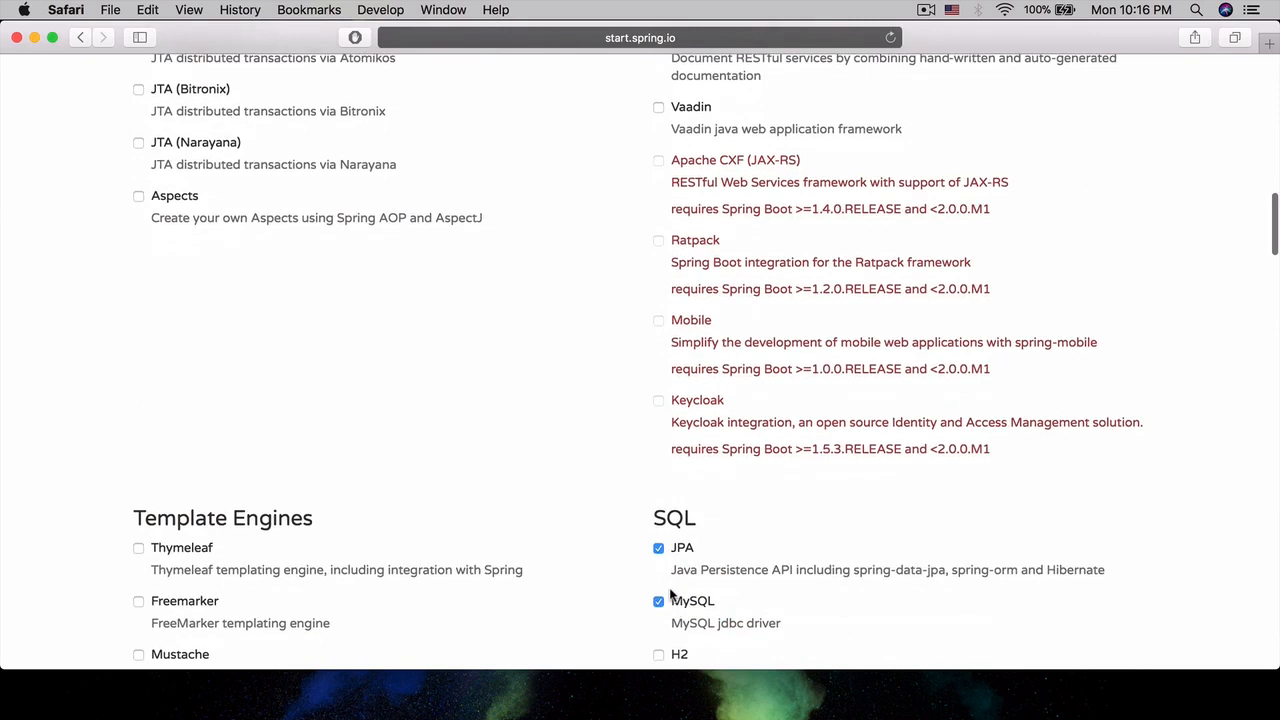
{"action": "scroll", "coordinate": [672, 594], "scroll_direction": "down", "scroll_amount": 8}
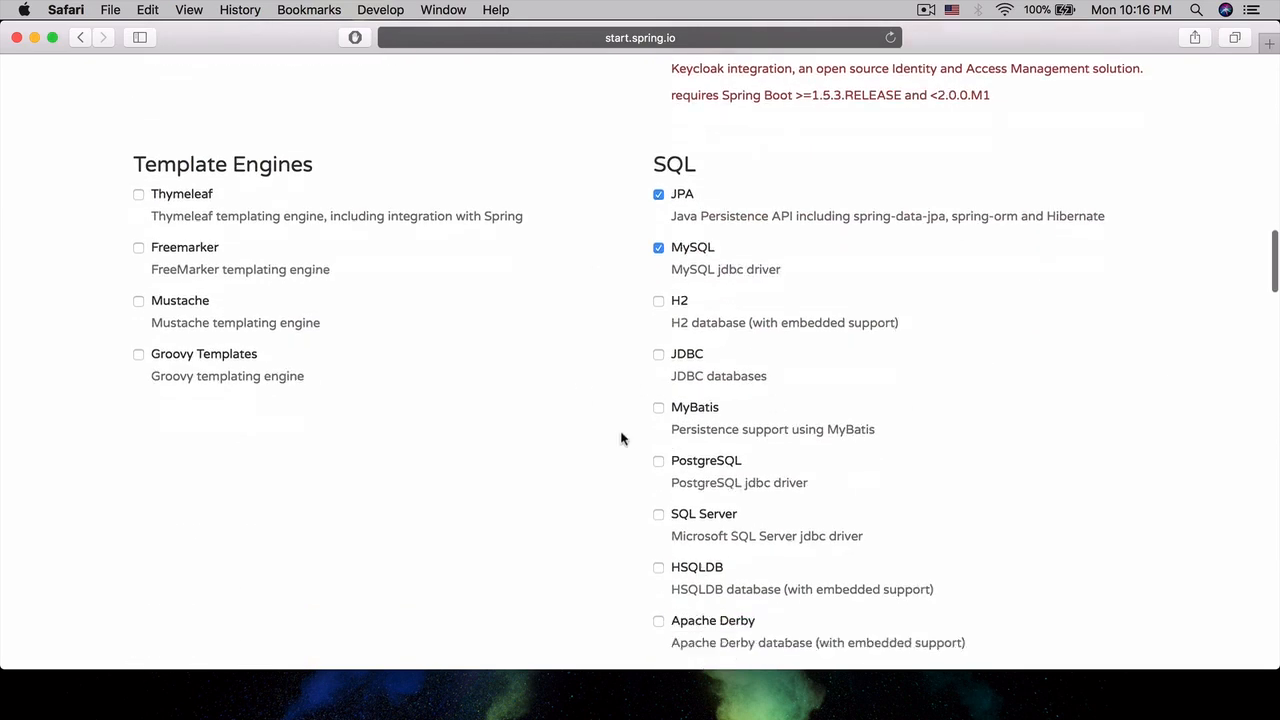
{"action": "scroll", "coordinate": [621, 438], "scroll_direction": "down", "scroll_amount": 5}
{"action": "scroll", "coordinate": [629, 368], "scroll_direction": "up", "scroll_amount": 3}
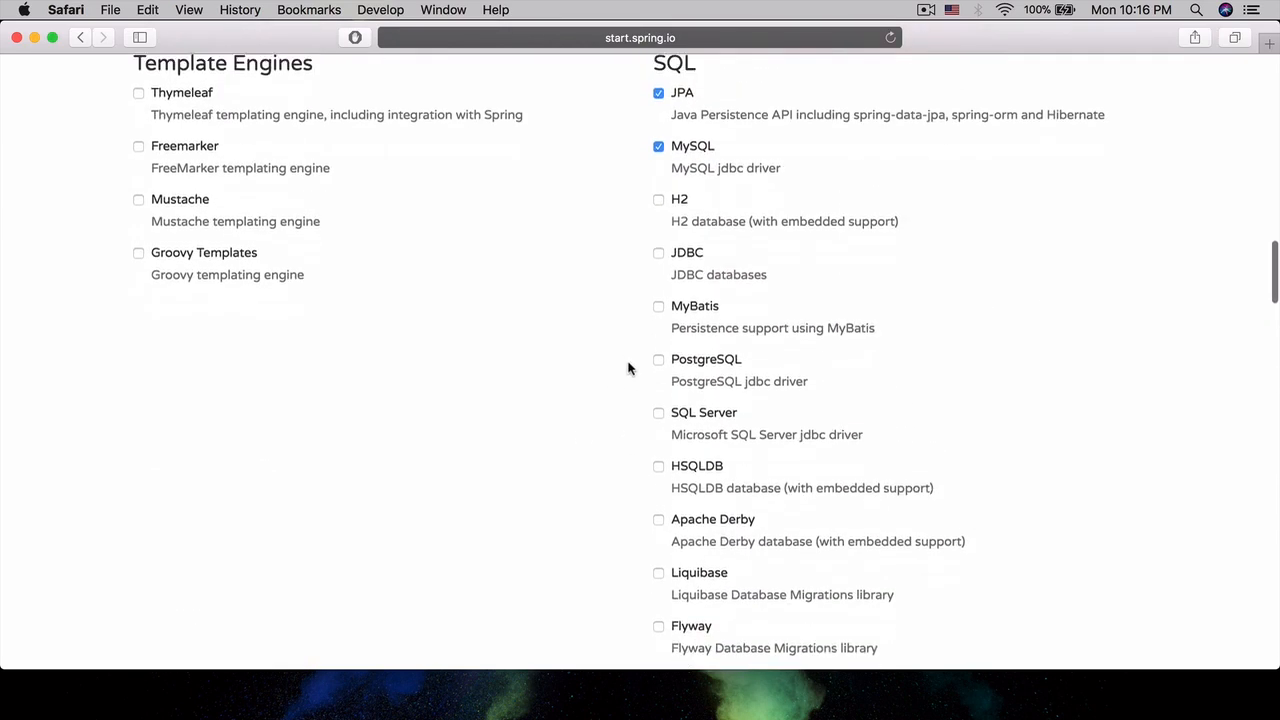
{"action": "scroll", "coordinate": [629, 368], "scroll_direction": "down", "scroll_amount": 8}
{"action": "scroll", "coordinate": [629, 368], "scroll_direction": "down", "scroll_amount": 8}
{"action": "scroll", "coordinate": [629, 368], "scroll_direction": "down", "scroll_amount": 6}
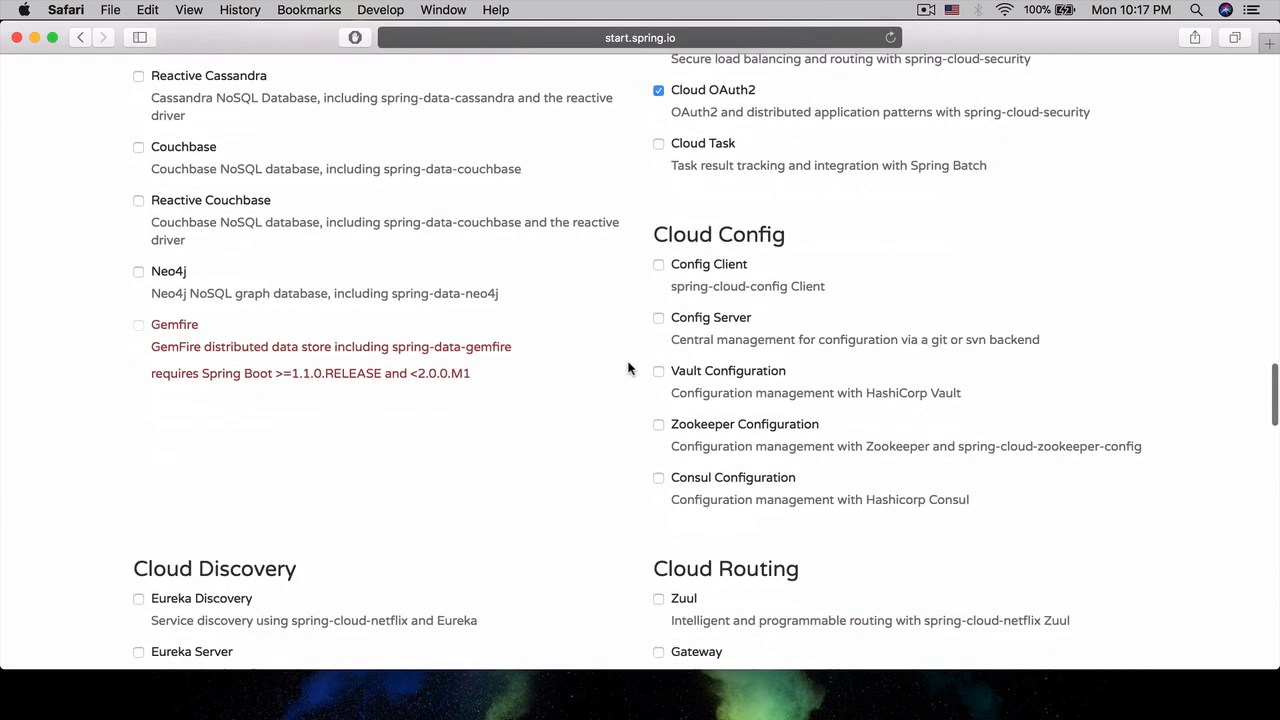
{"action": "scroll", "coordinate": [629, 368], "scroll_direction": "up", "scroll_amount": 2}
{"action": "scroll", "coordinate": [629, 368], "scroll_direction": "up", "scroll_amount": 10}
{"action": "scroll", "coordinate": [629, 368], "scroll_direction": "up", "scroll_amount": 6}
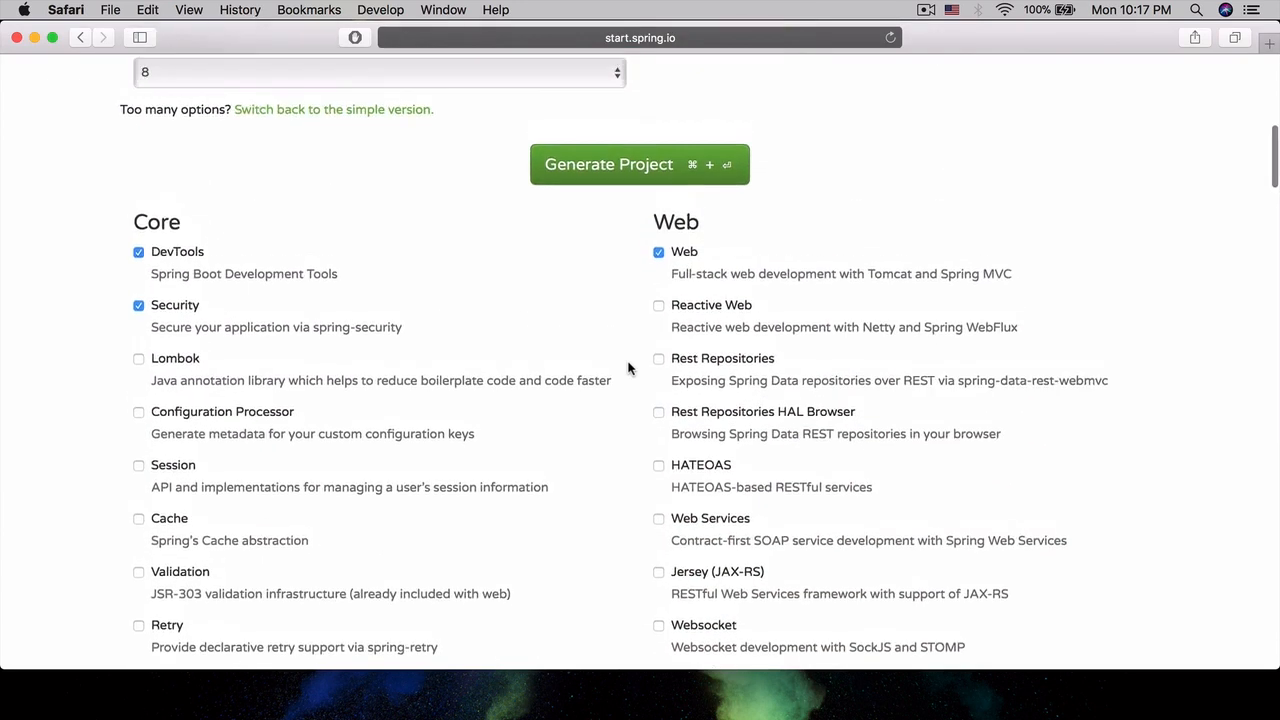
{"action": "scroll", "coordinate": [629, 368], "scroll_direction": "up", "scroll_amount": 10}
{"action": "scroll", "coordinate": [752, 441], "scroll_direction": "down", "scroll_amount": 2}
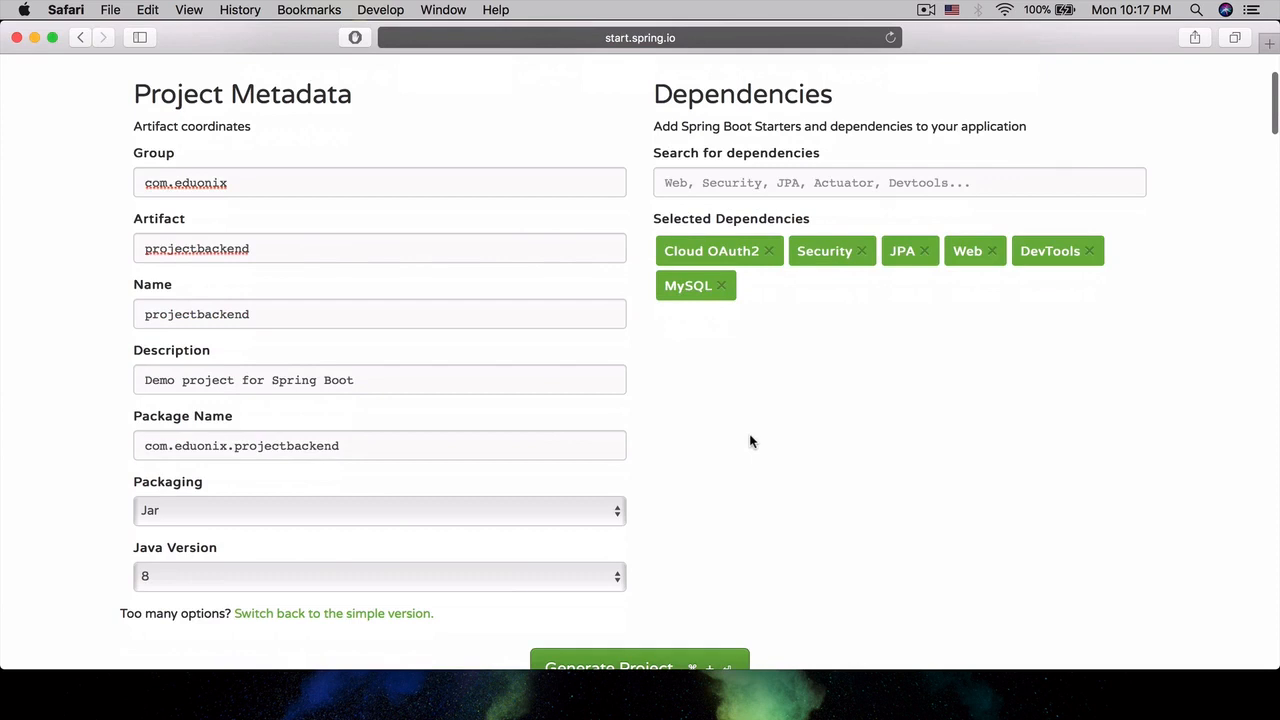
Step: Replace the description with 'The backend for our angular project'
{"action": "left_click_drag", "start_coordinate": [390, 380], "coordinate": [147, 379]}
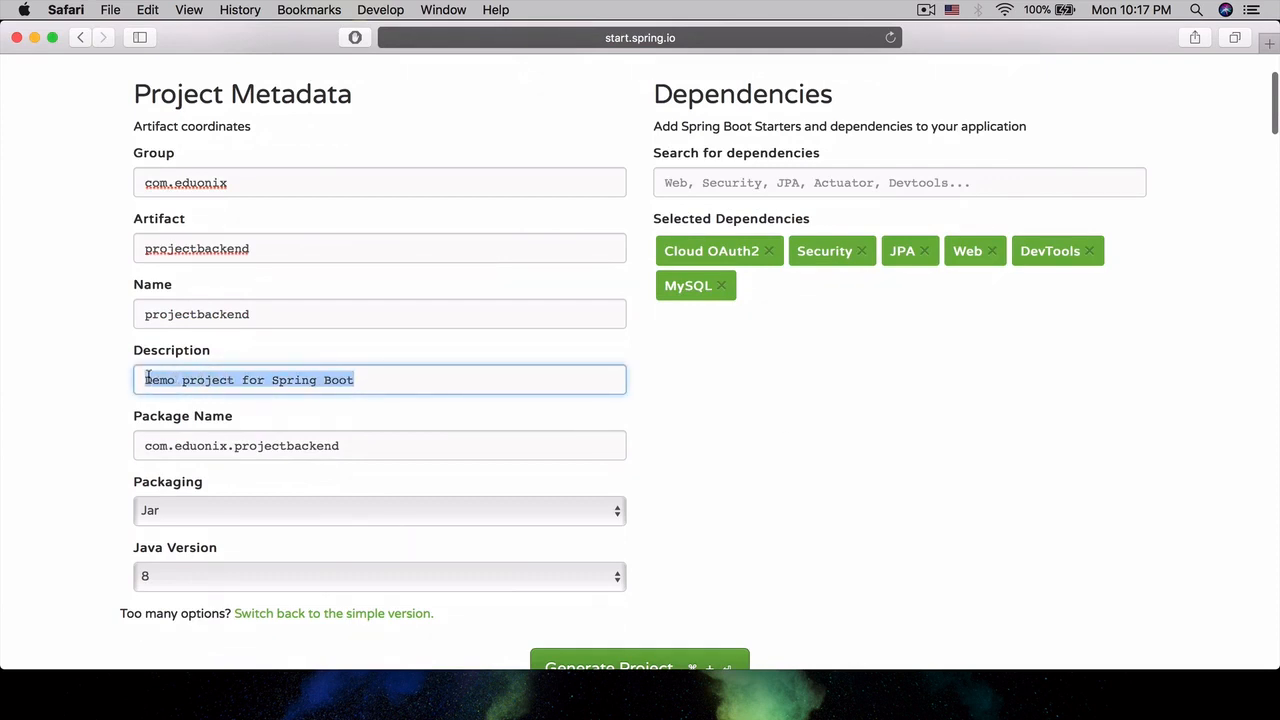
{"action": "type", "text": "Pr"}
{"action": "key", "text": "BackSpace"}
{"action": "key", "text": "BackSpace"}
{"action": "key", "text": "BackSpace"}
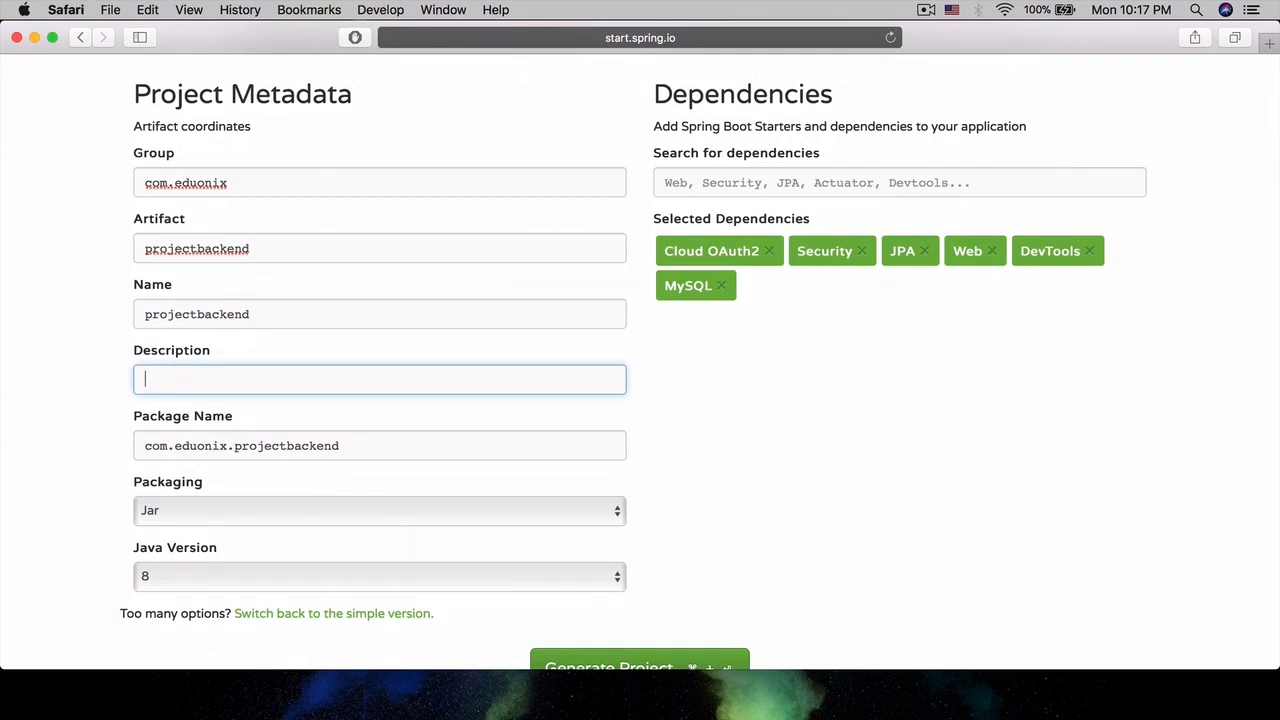
{"action": "type", "text": "The backend "}
{"action": "type", "text": "for our a"}
{"action": "key", "text": "BackSpace"}
{"action": "type", "text": "angu"}
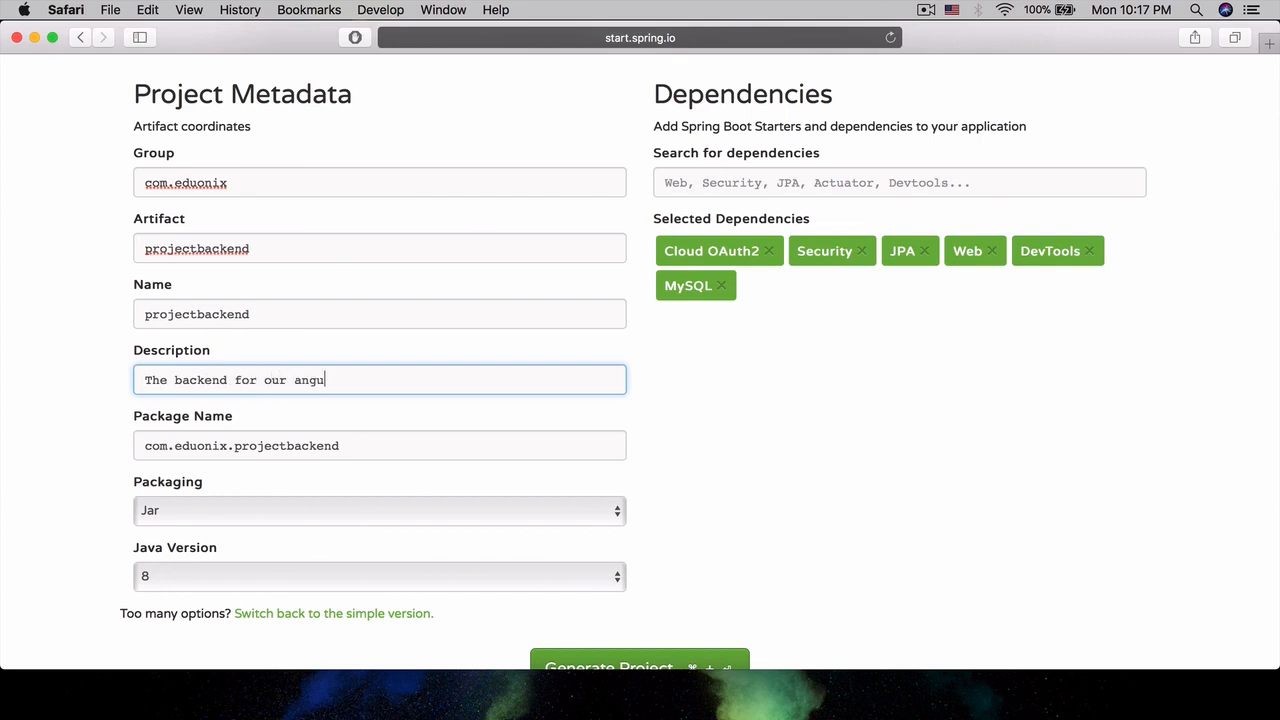
{"action": "type", "text": "lar probe"}
{"action": "key", "text": "BackSpace"}
{"action": "key", "text": "BackSpace"}
{"action": "type", "text": "je"}
{"action": "type", "text": "ct"}
Step: Choose Java version 9 and generate the projectbackend project download
{"action": "left_click", "coordinate": [200, 575]}
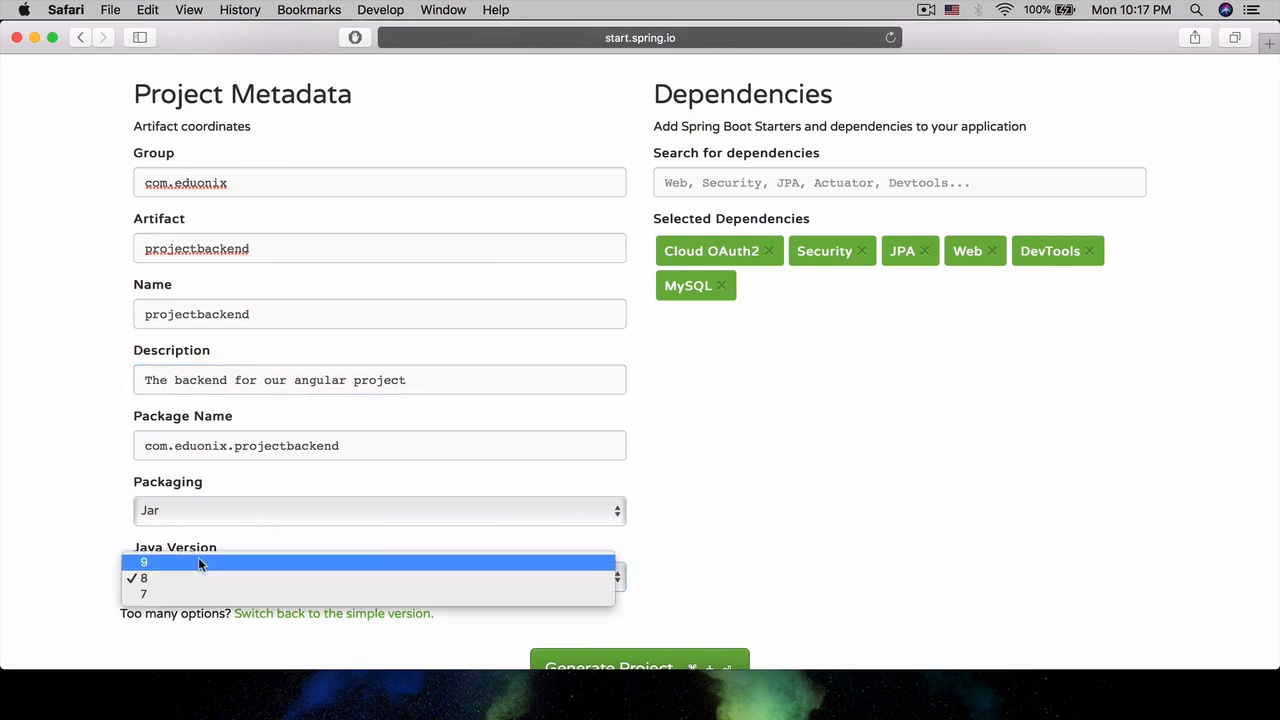
{"action": "left_click", "coordinate": [198, 562]}
{"action": "scroll", "coordinate": [750, 470], "scroll_direction": "down", "scroll_amount": 5}
{"action": "scroll", "coordinate": [750, 470], "scroll_direction": "up", "scroll_amount": 3}
{"action": "scroll", "coordinate": [750, 470], "scroll_direction": "down", "scroll_amount": 2}
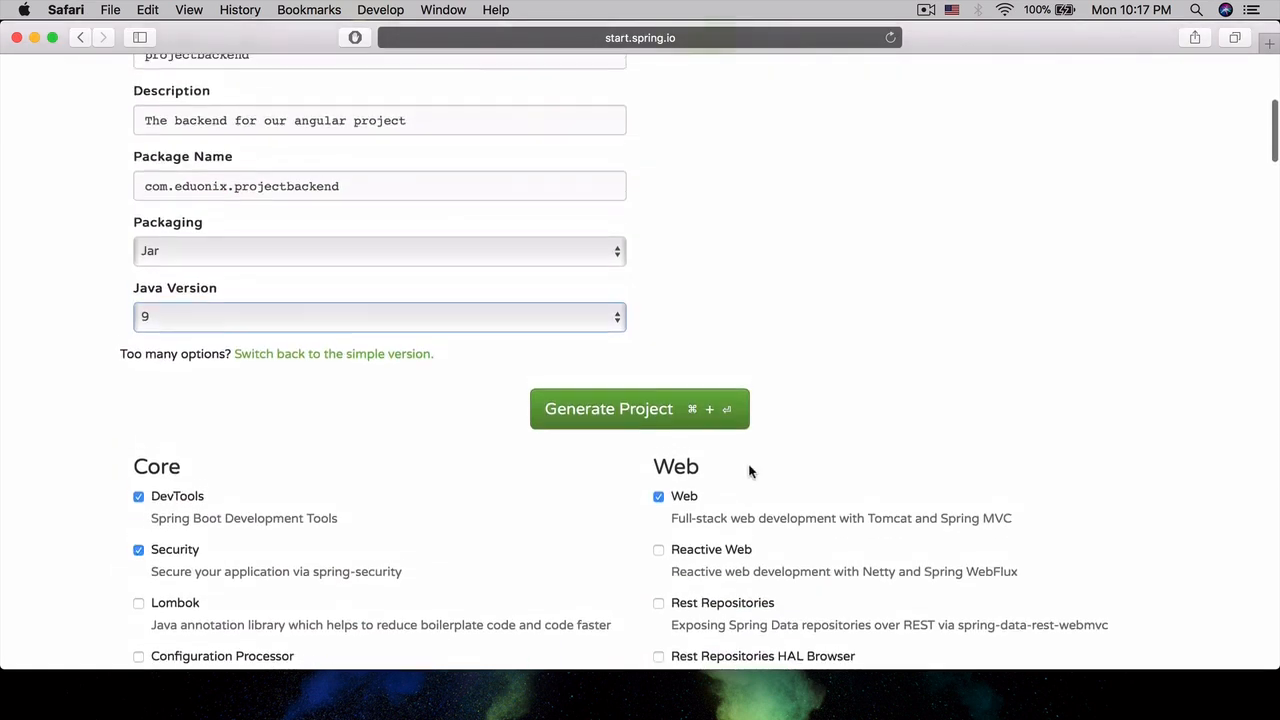
{"action": "scroll", "coordinate": [750, 470], "scroll_direction": "up", "scroll_amount": 4}
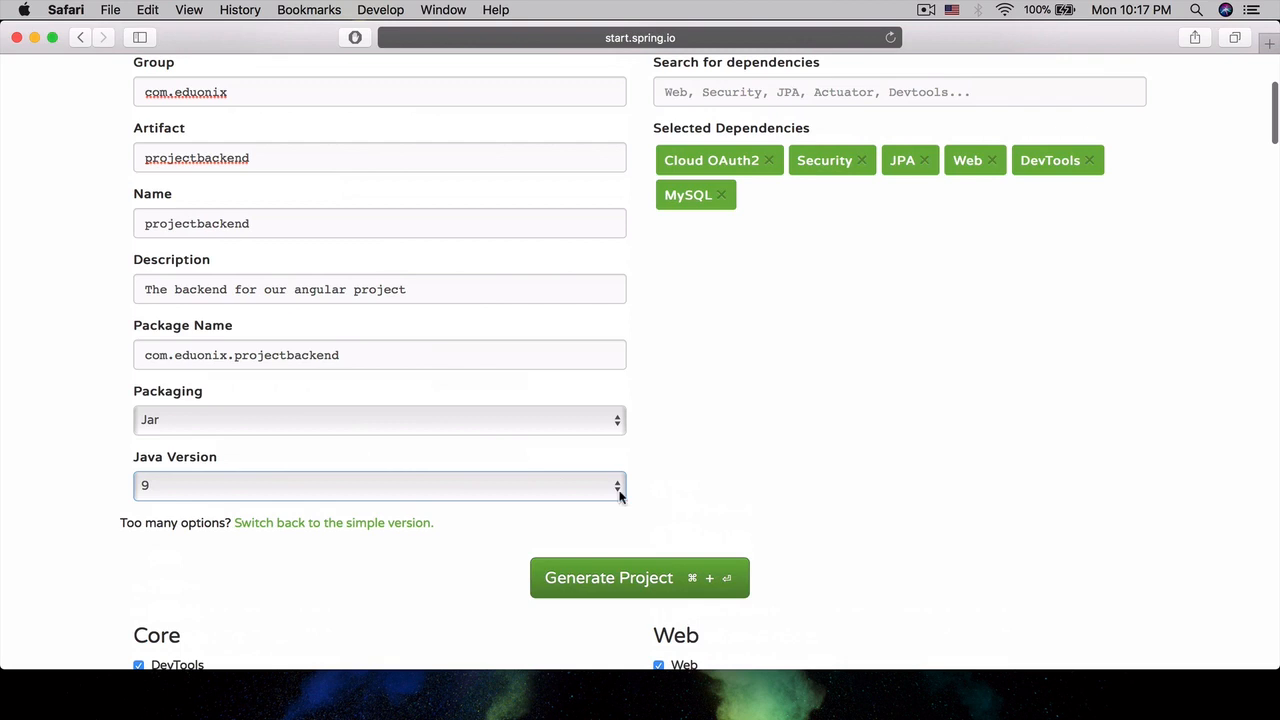
{"action": "left_click", "coordinate": [687, 575]}
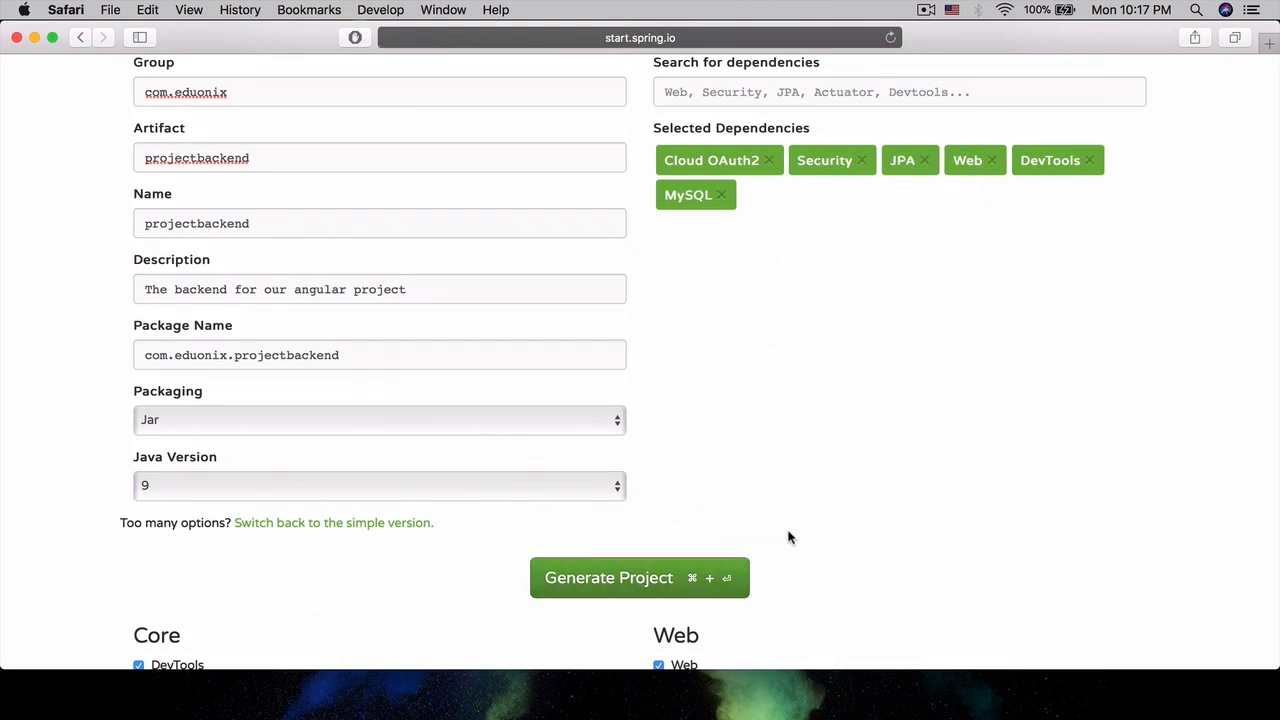
{"action": "left_click", "coordinate": [1195, 37]}
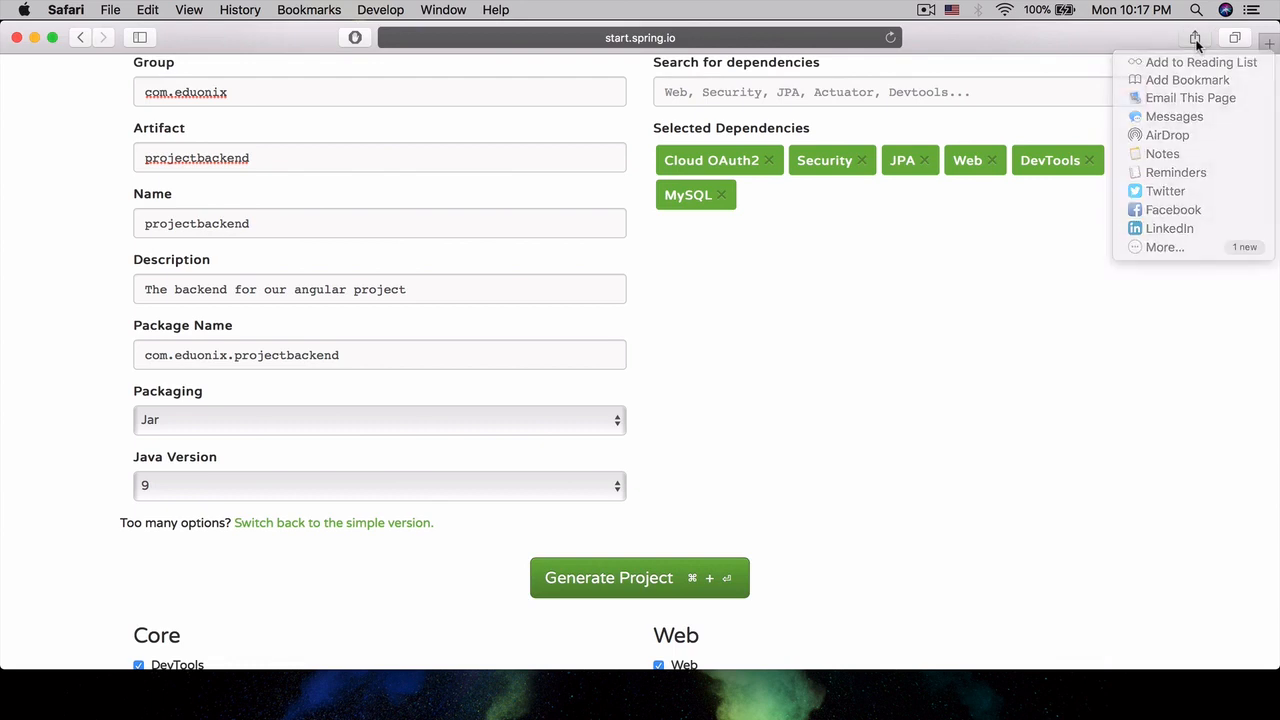
{"action": "left_click", "coordinate": [1197, 42]}
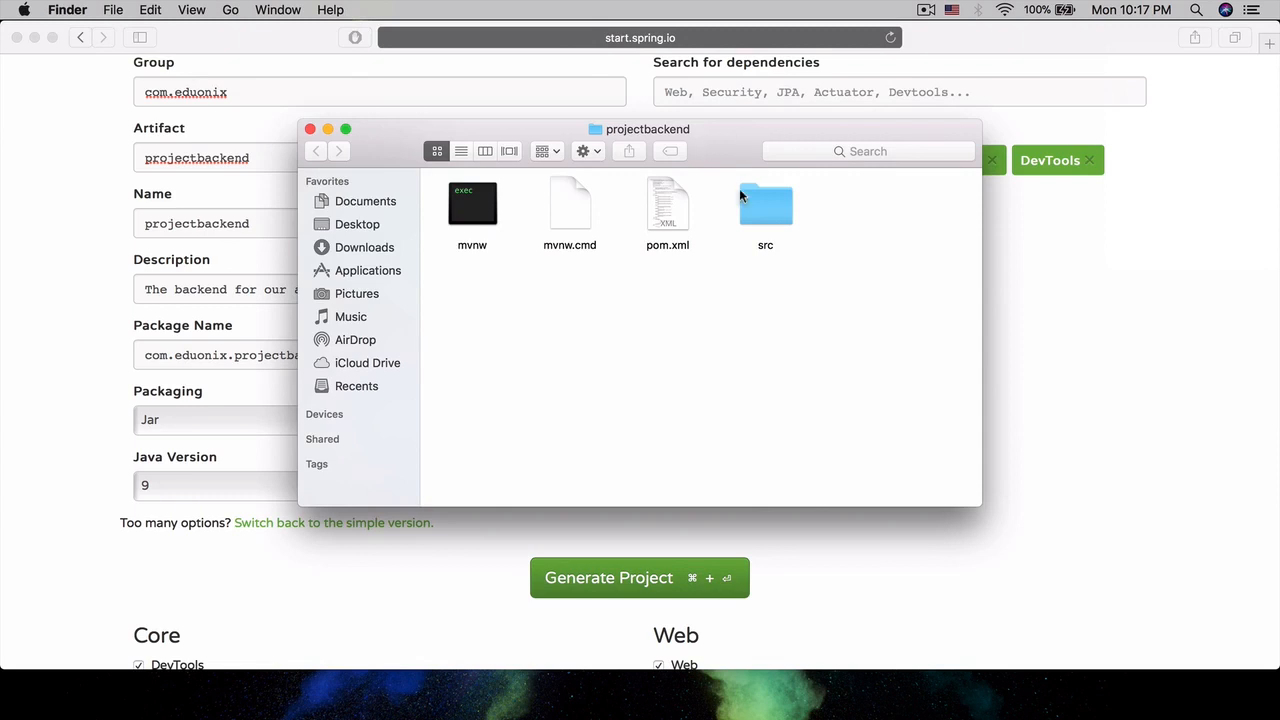
{"action": "left_click_drag", "start_coordinate": [732, 135], "coordinate": [727, 146]}
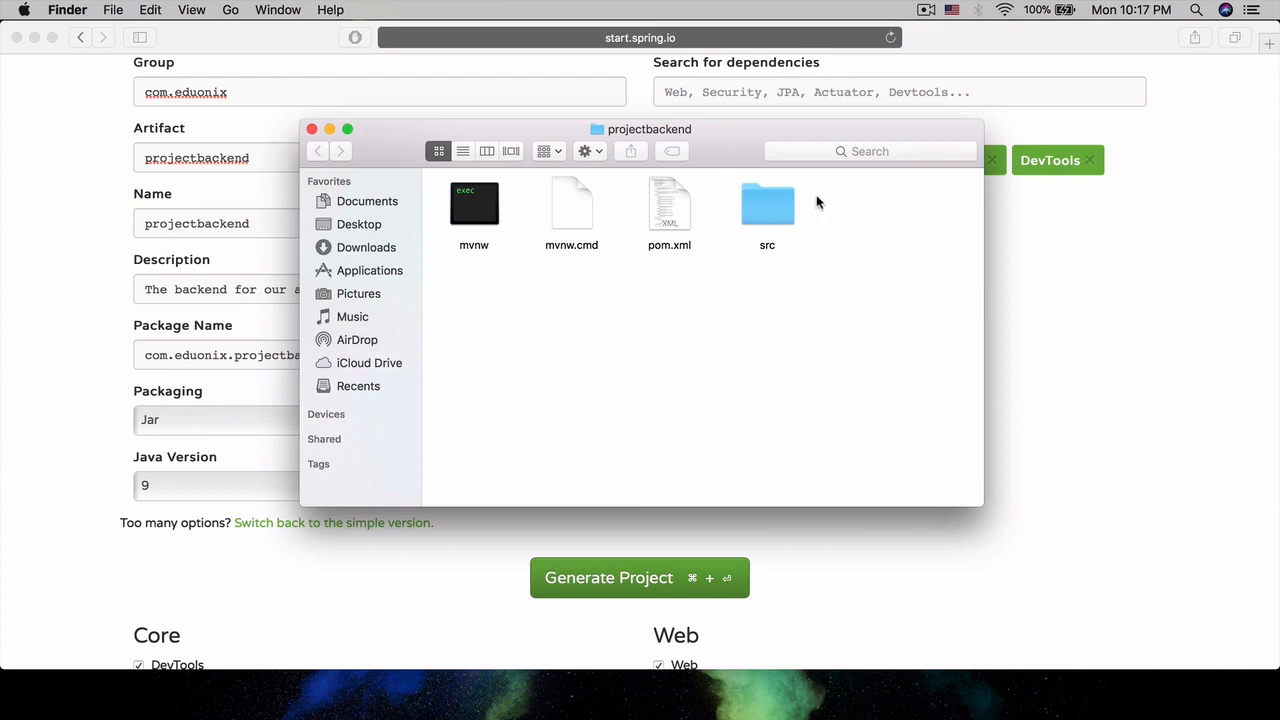
{"action": "left_click", "coordinate": [669, 205]}
{"action": "key", "text": "space"}
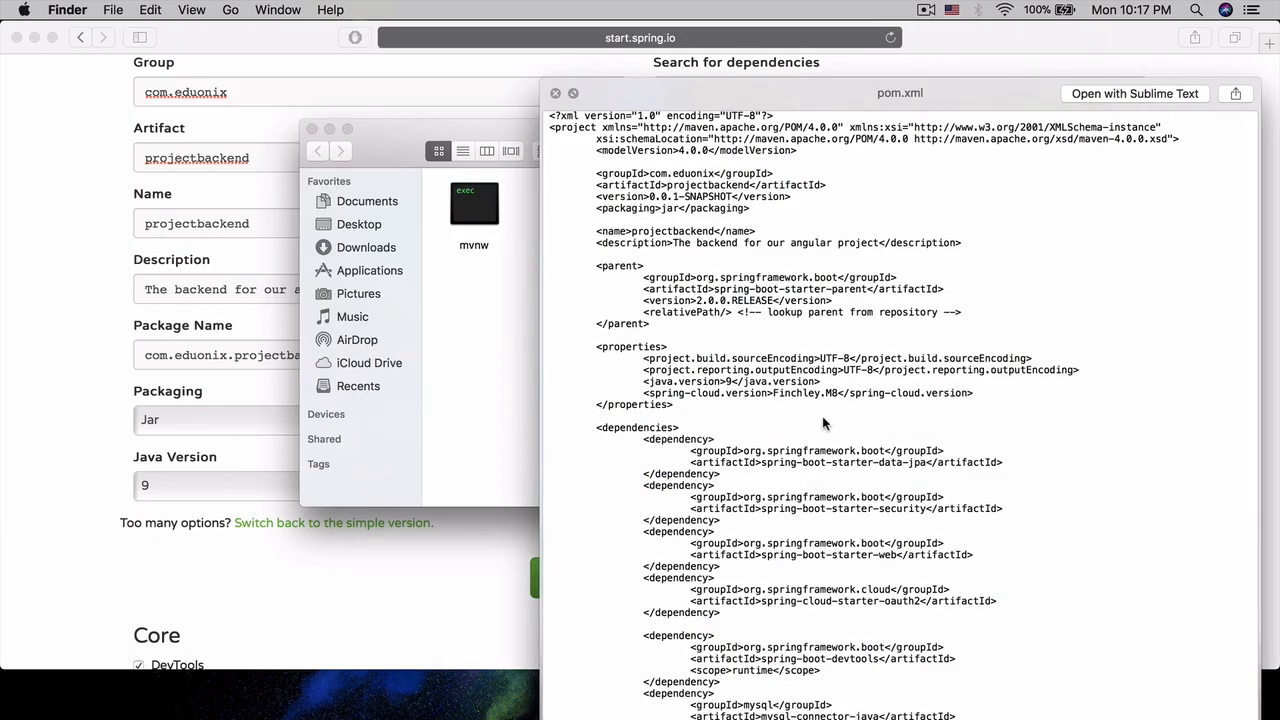
{"action": "key", "text": "space"}
{"action": "left_click", "coordinate": [768, 212]}
{"action": "double_click", "coordinate": [768, 212]}
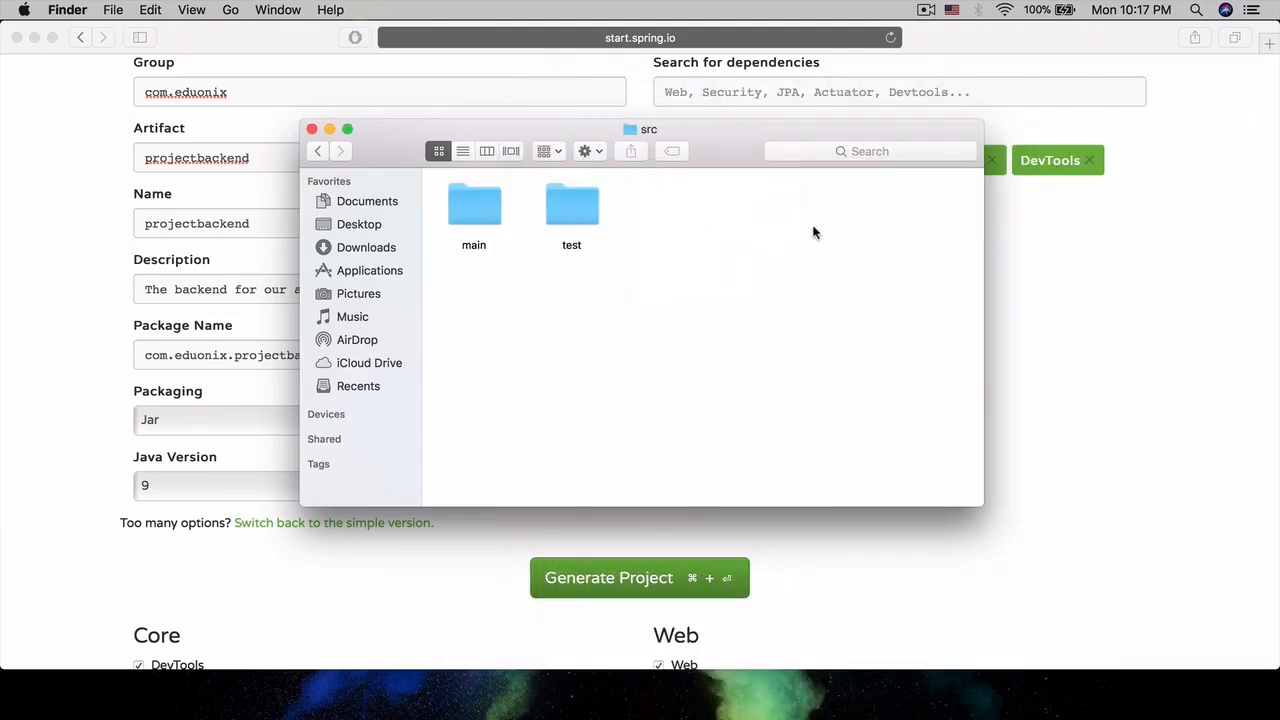
{"action": "left_click", "coordinate": [318, 151]}
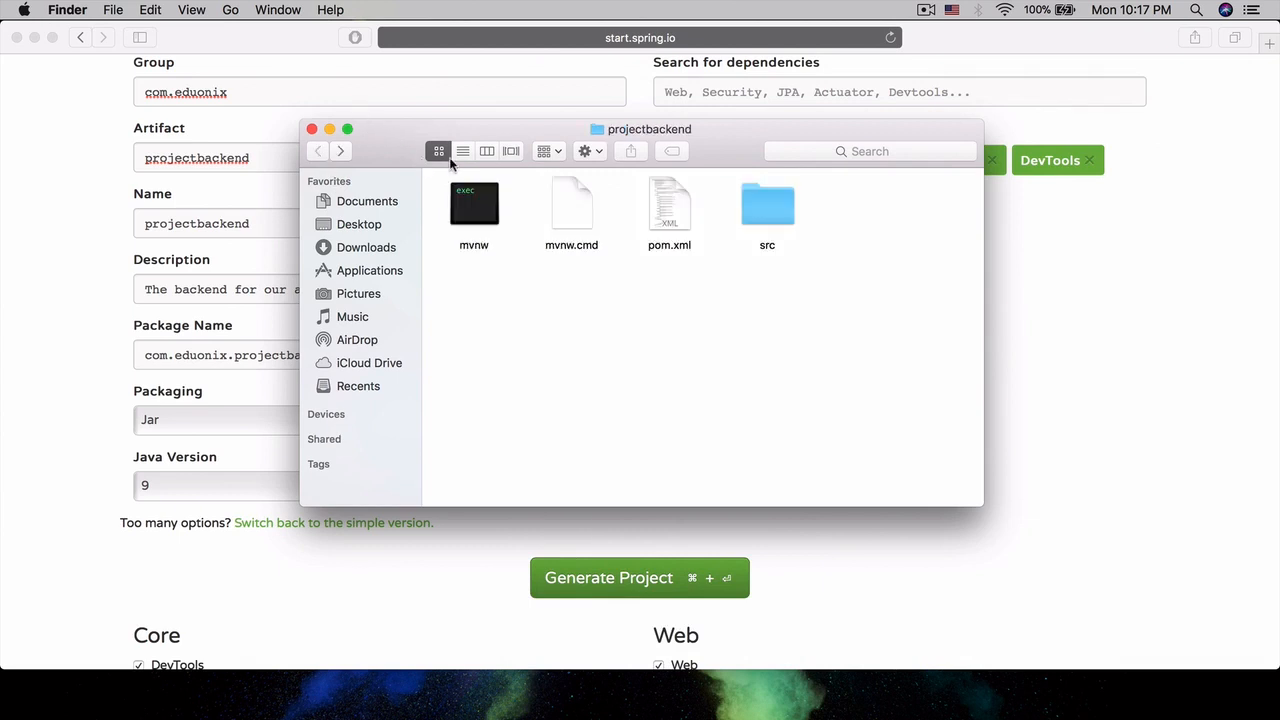
{"action": "left_click", "coordinate": [312, 129]}
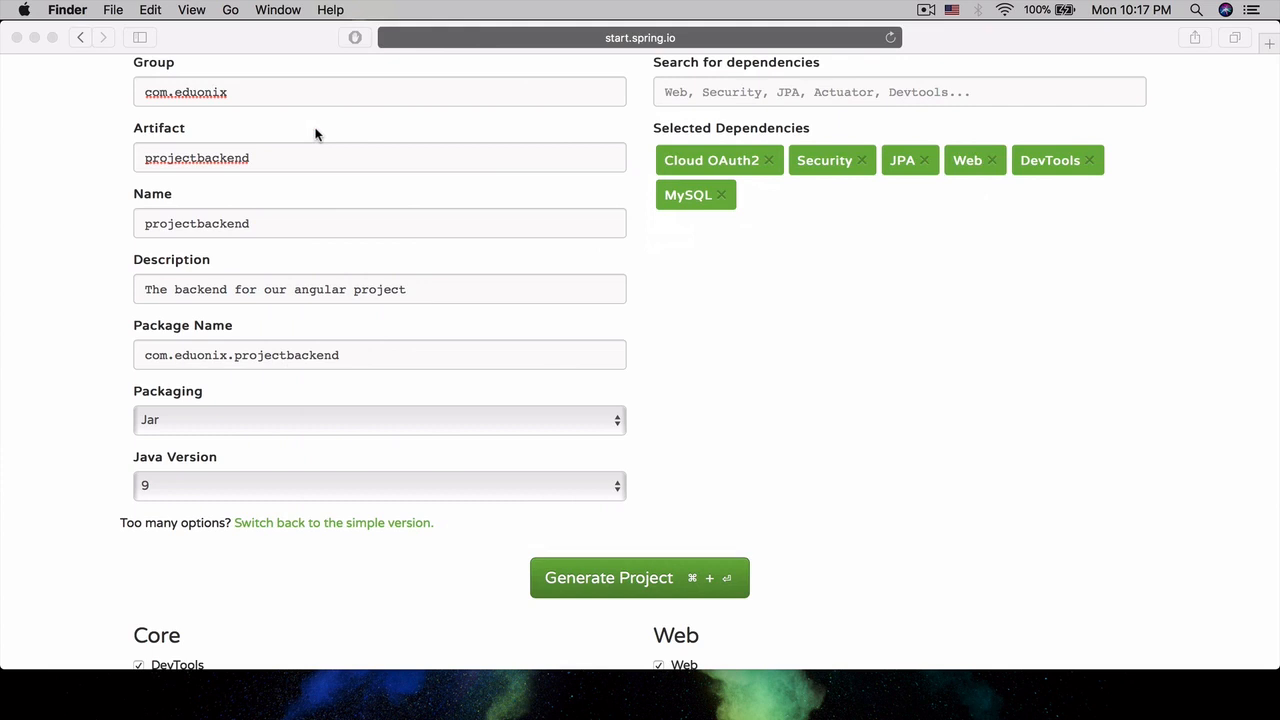
Step: Launch Eclipse from Spotlight search
{"action": "key", "text": "super+space"}
{"action": "type", "text": "e"}
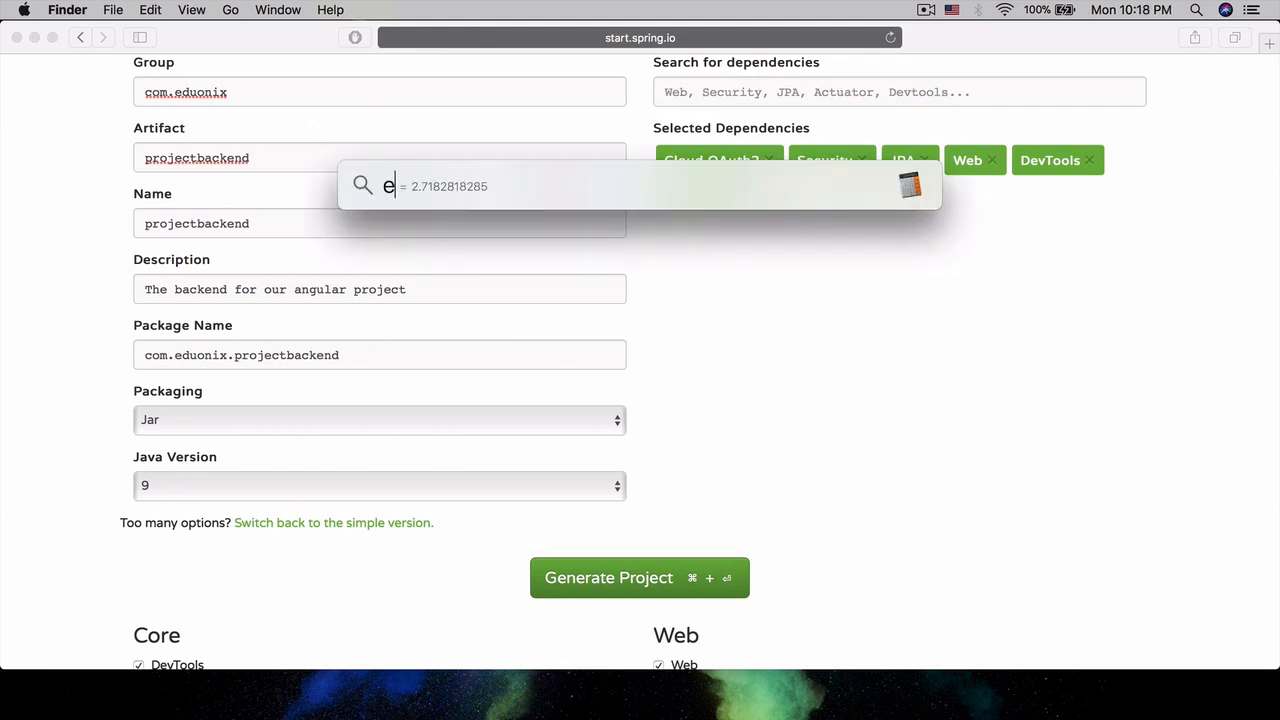
{"action": "key", "text": "Return"}
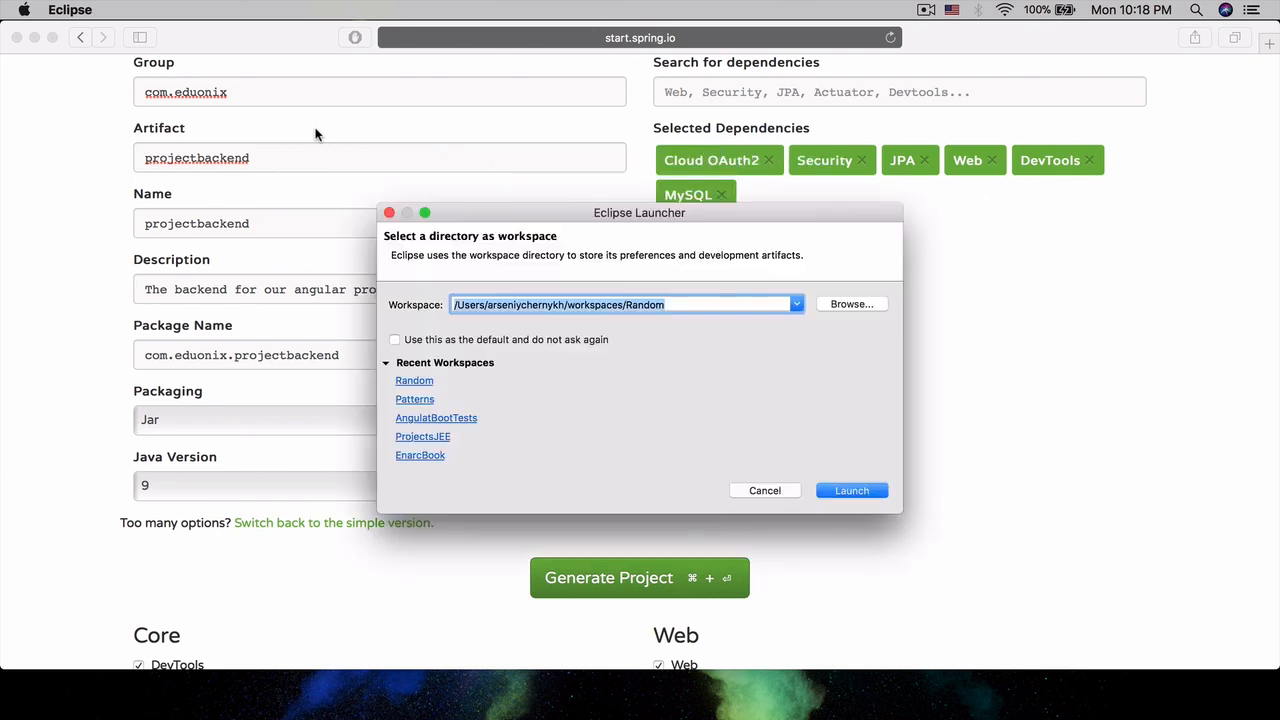
Step: Launch Eclipse into a new workspace named AngularProjectBackend
{"action": "double_click", "coordinate": [662, 304]}
{"action": "key", "text": "BackSpace"}
{"action": "type", "text": "AngularProjectB"}
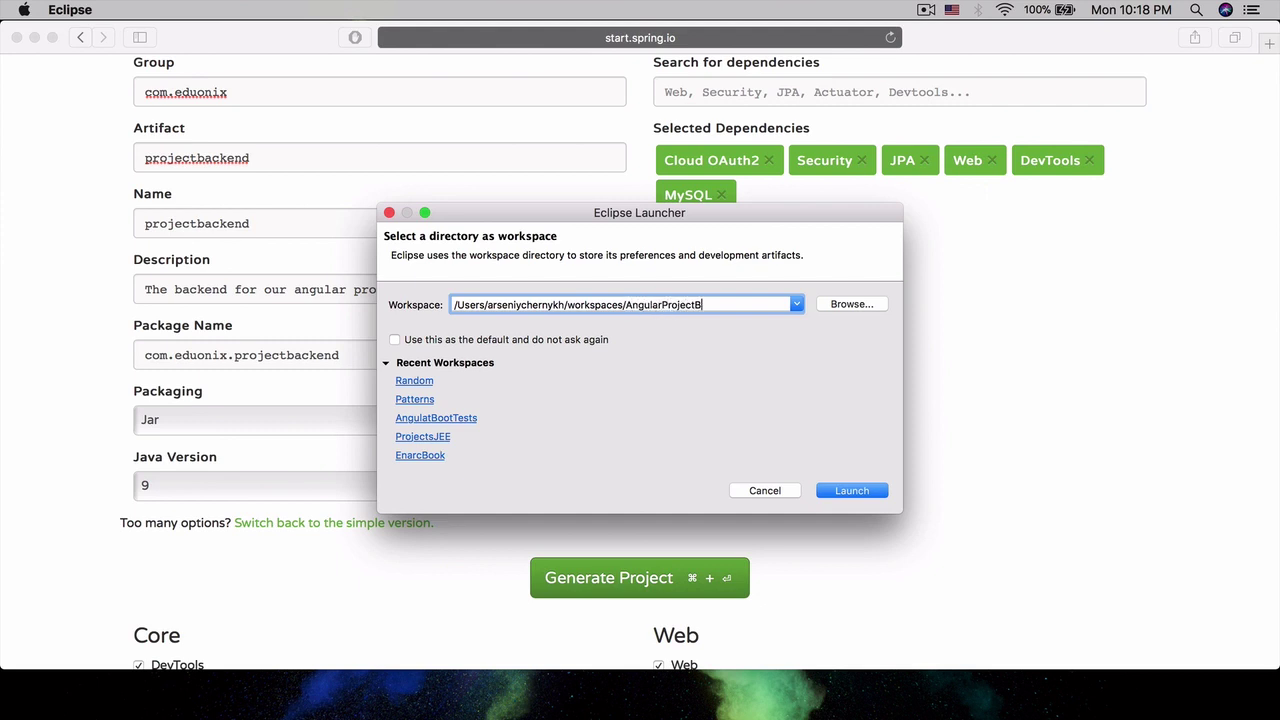
{"action": "type", "text": "ackend"}
{"action": "key", "text": "Return"}
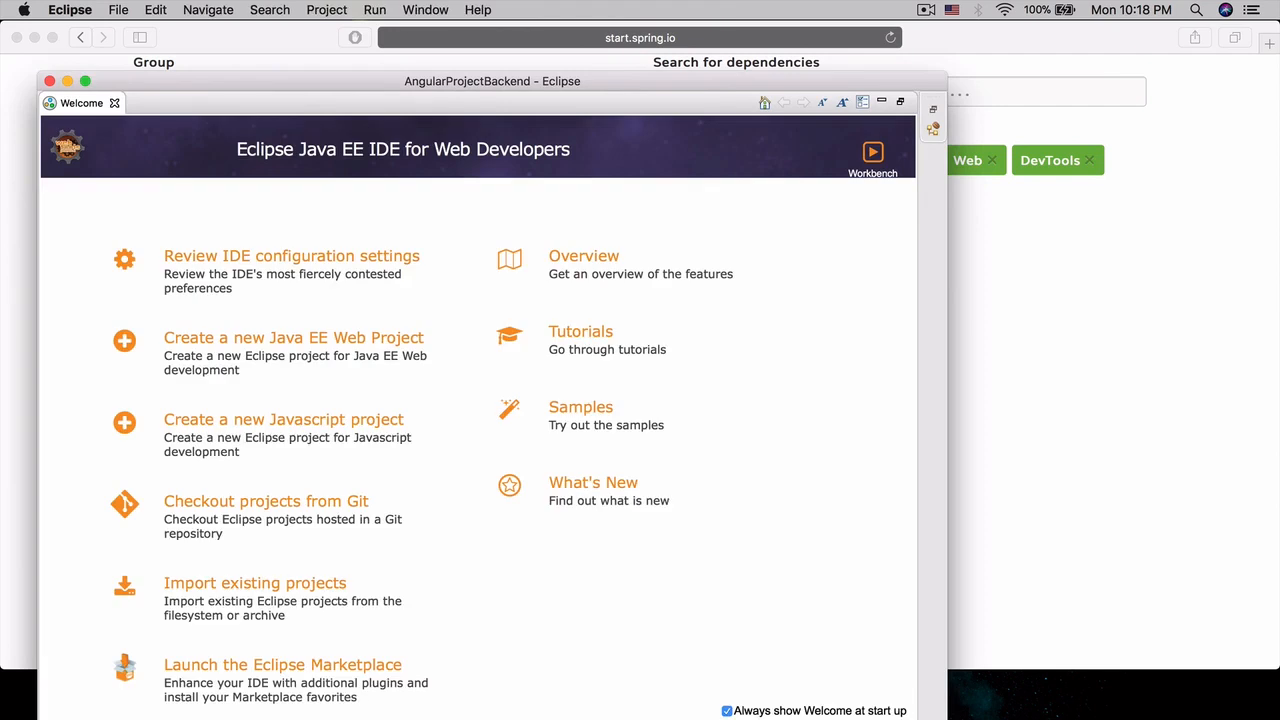
Step: Maximize the Eclipse window and uncheck 'Always show Welcome at start up'
{"action": "left_click_drag", "start_coordinate": [946, 76], "coordinate": [1250, 40]}
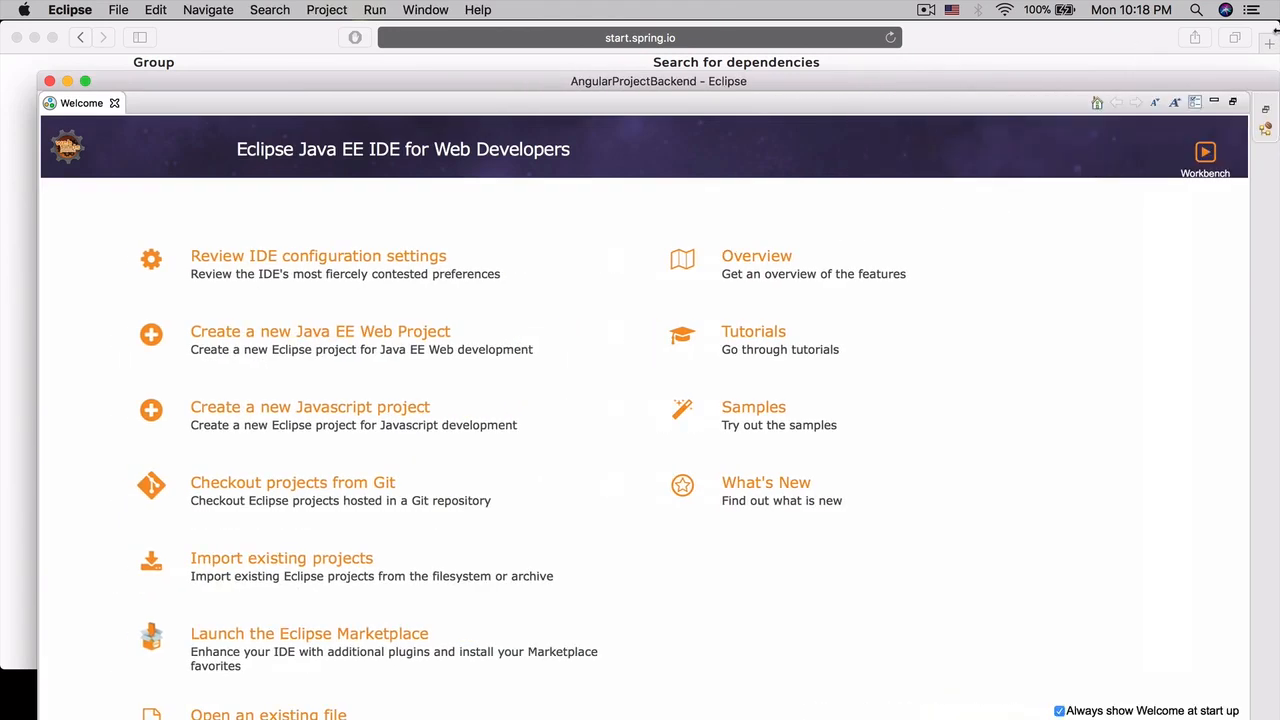
{"action": "double_click", "coordinate": [1236, 80]}
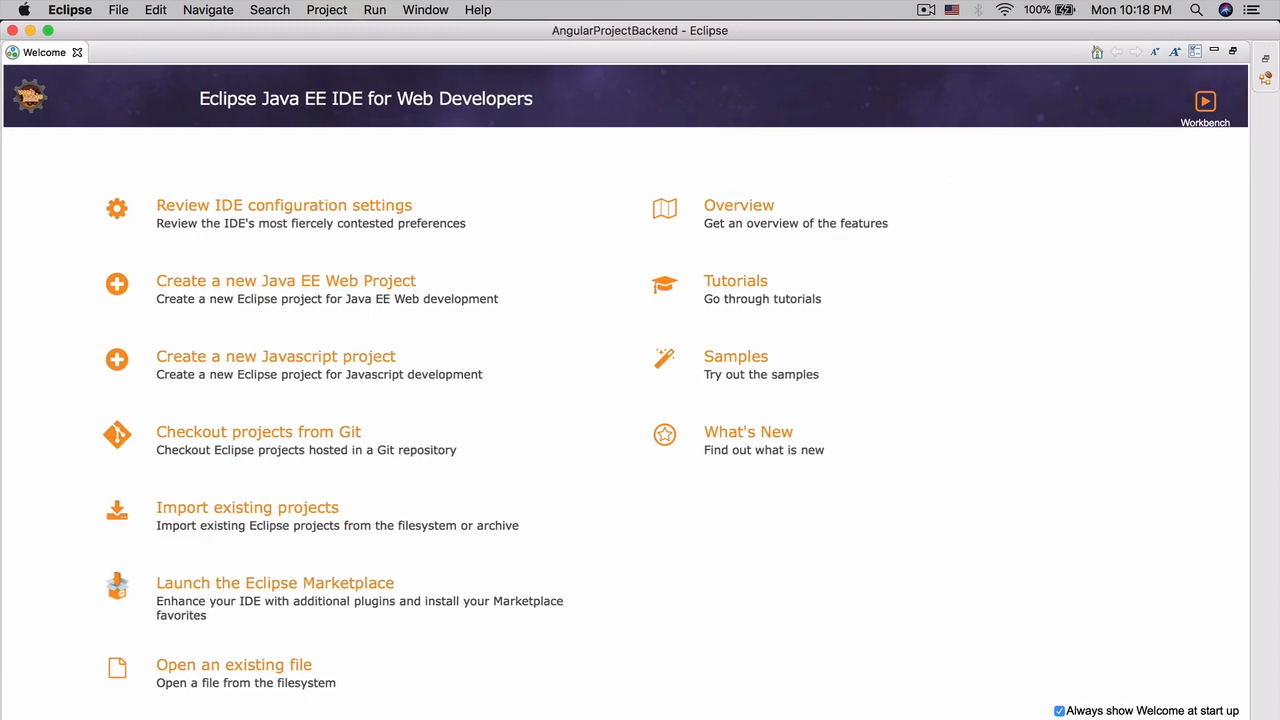
{"action": "left_click_drag", "start_coordinate": [713, 719], "coordinate": [713, 700]}
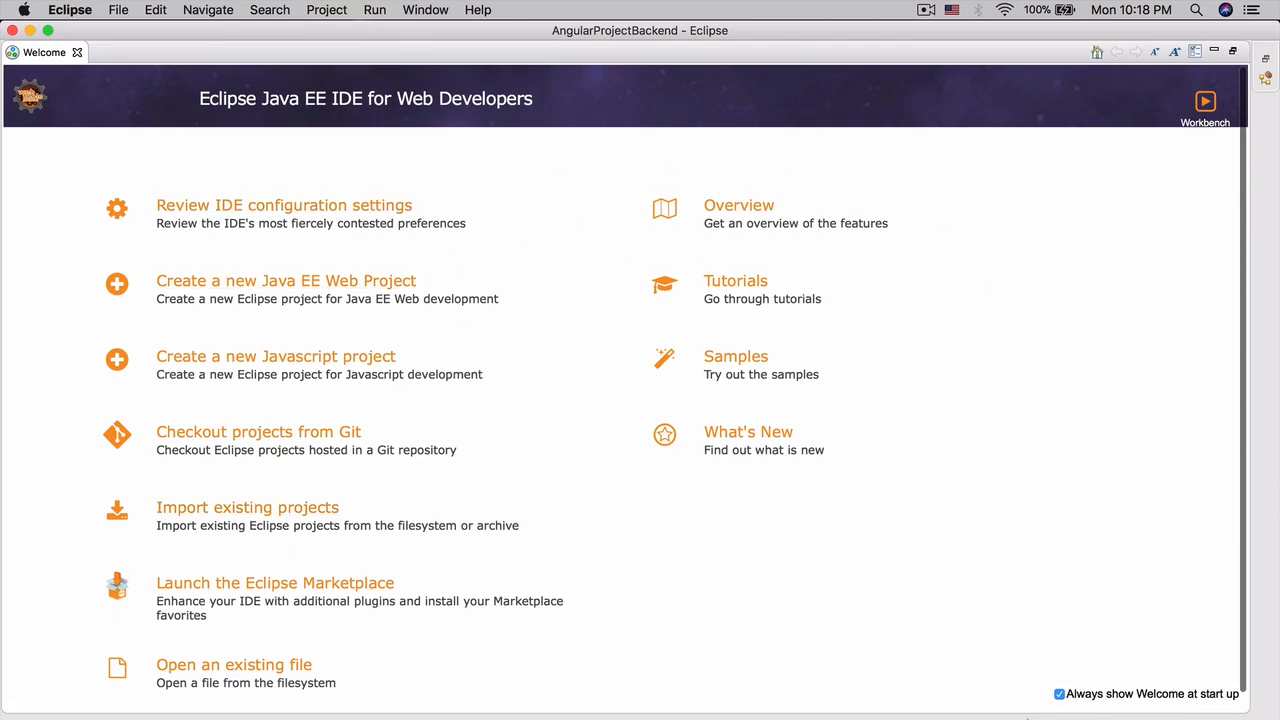
{"action": "left_click", "coordinate": [1059, 694]}
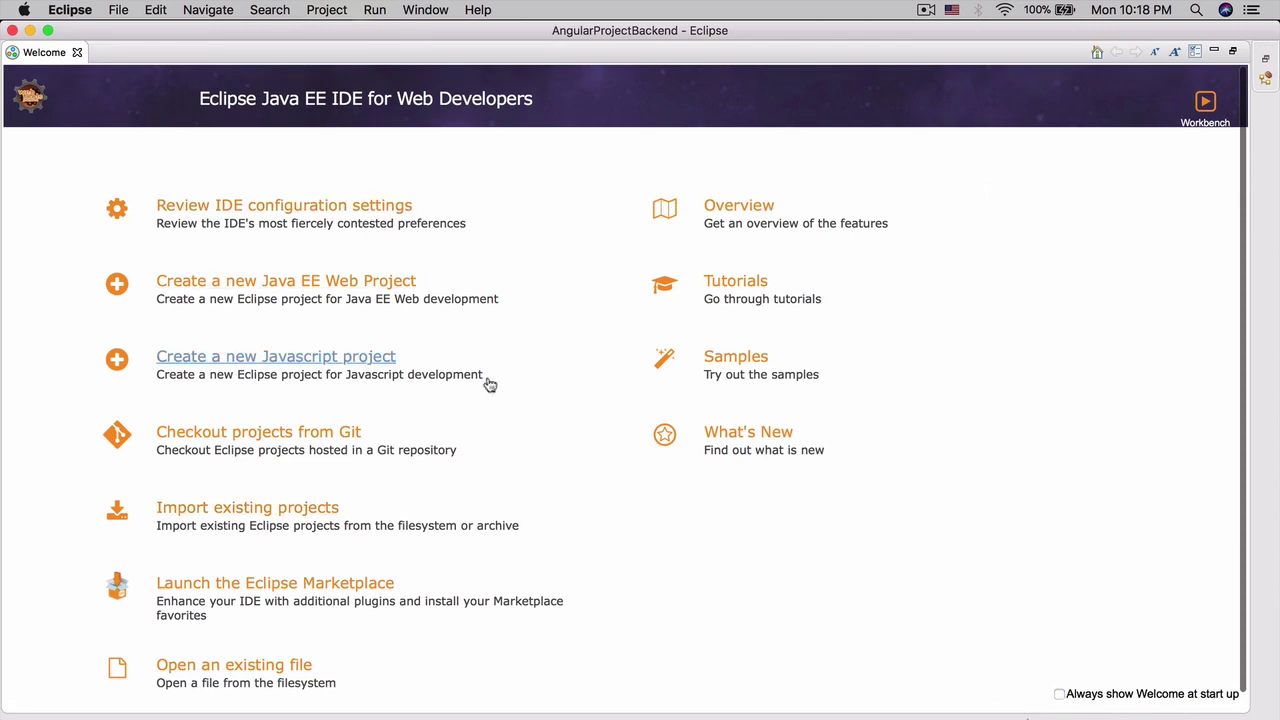
Step: Close Welcome and start Open Projects from File System, choosing a directory source
{"action": "left_click", "coordinate": [79, 53]}
{"action": "left_click", "coordinate": [118, 10]}
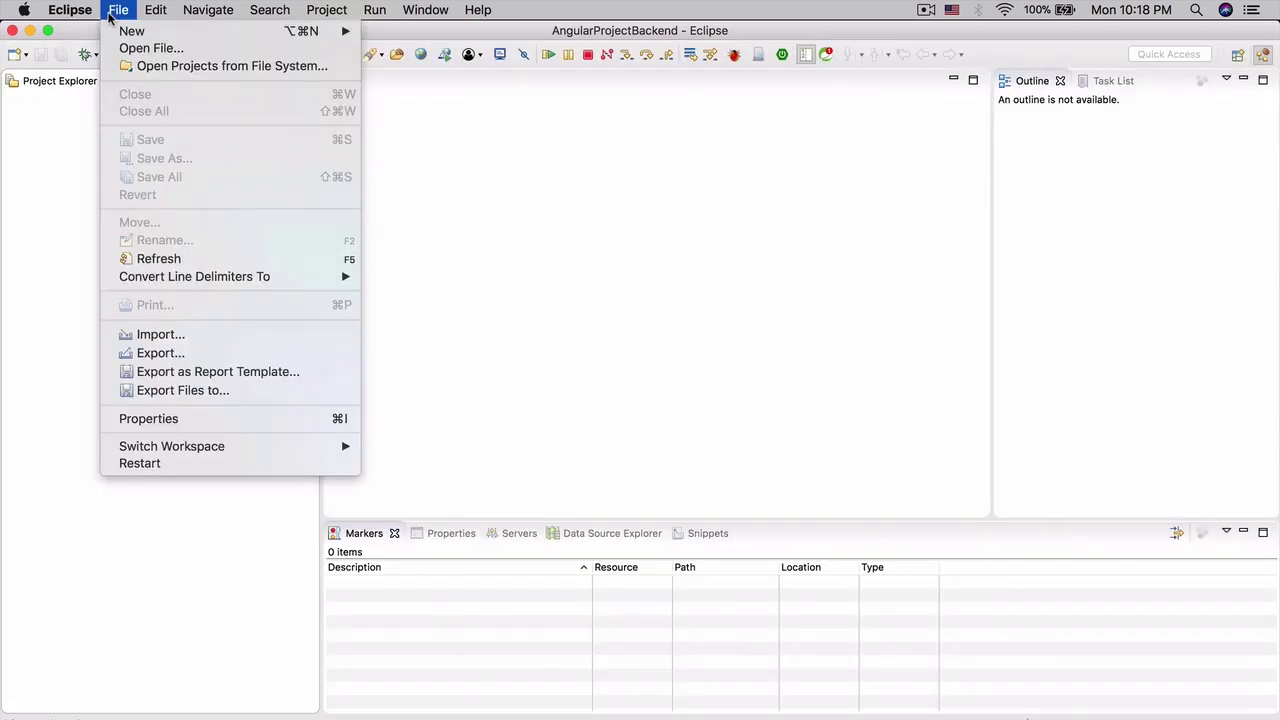
{"action": "left_click", "coordinate": [128, 65]}
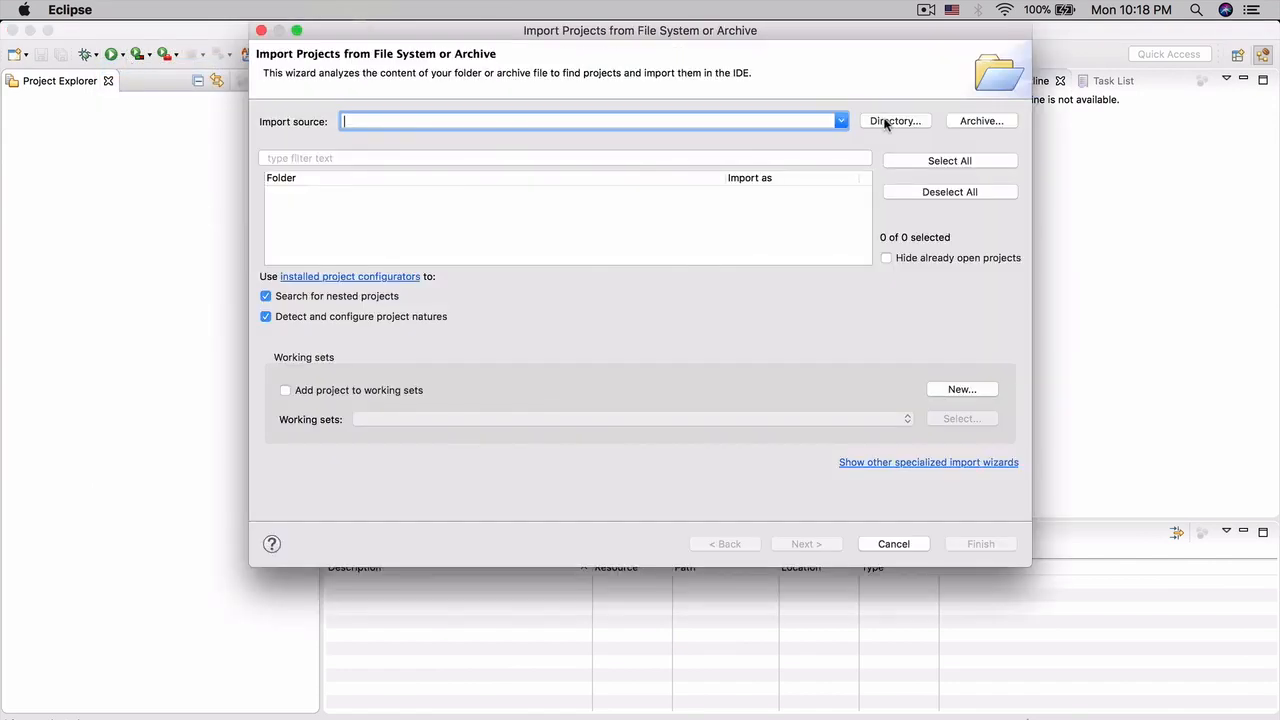
{"action": "left_click", "coordinate": [895, 121]}
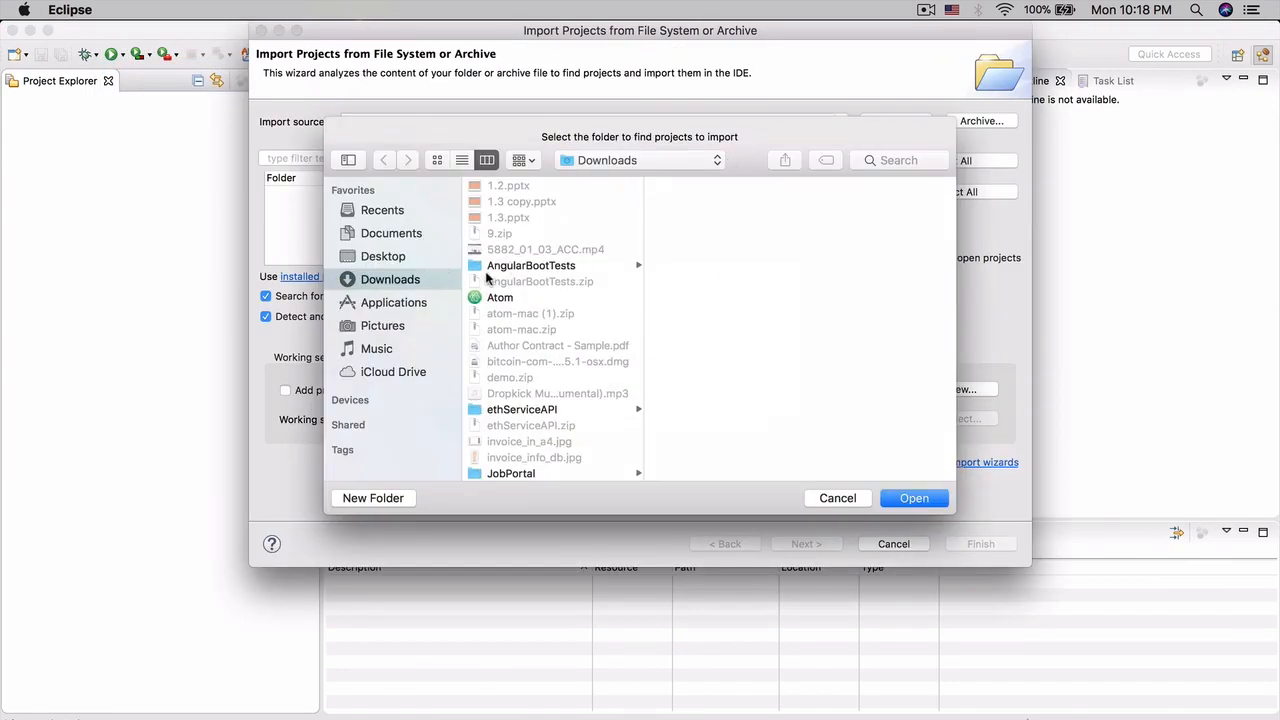
{"action": "scroll", "coordinate": [557, 310], "scroll_direction": "down", "scroll_amount": 5}
{"action": "scroll", "coordinate": [557, 310], "scroll_direction": "down", "scroll_amount": 3}
{"action": "scroll", "coordinate": [557, 310], "scroll_direction": "down", "scroll_amount": 3}
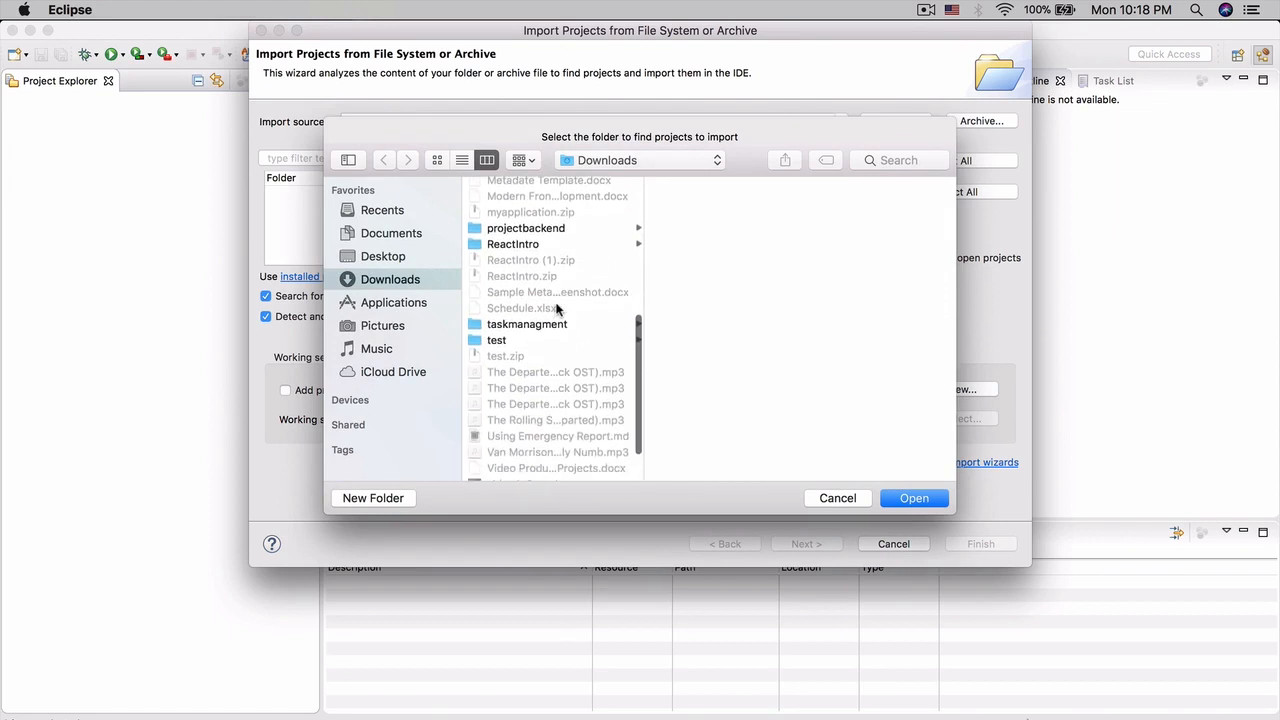
Step: Select Downloads/projectbackend as the import source and finish importing it
{"action": "left_click", "coordinate": [526, 220]}
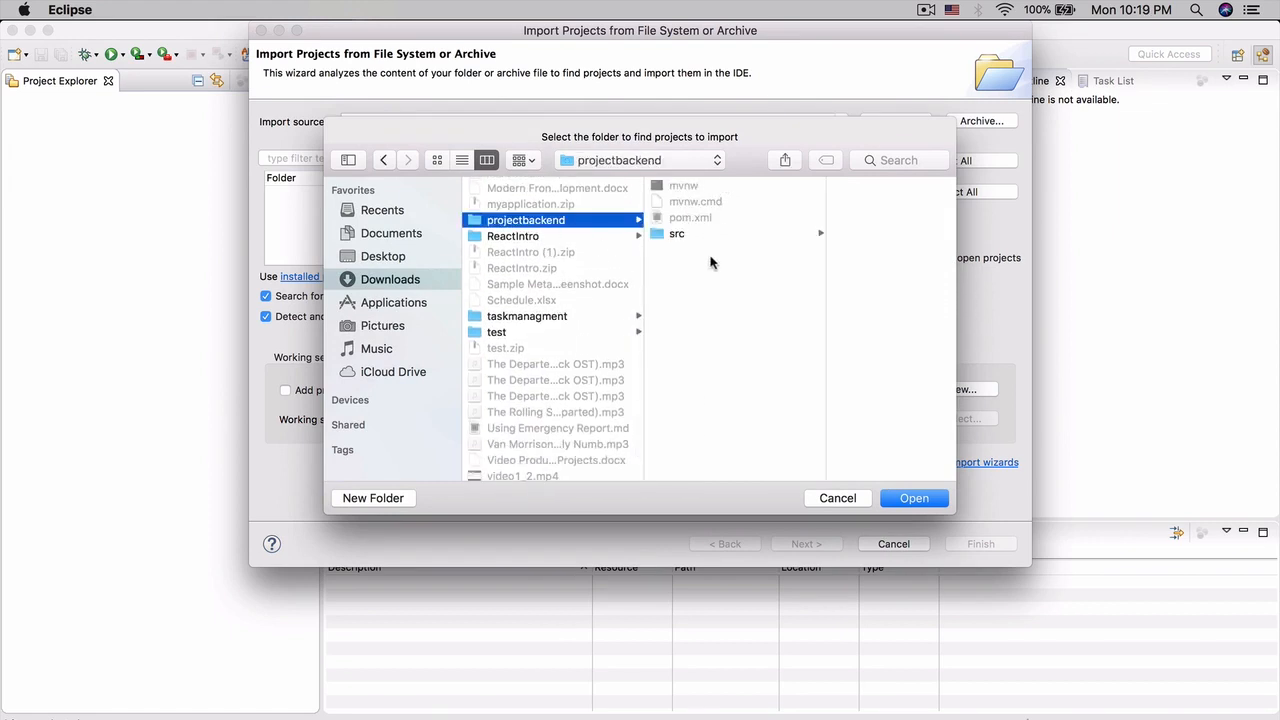
{"action": "left_click", "coordinate": [914, 498]}
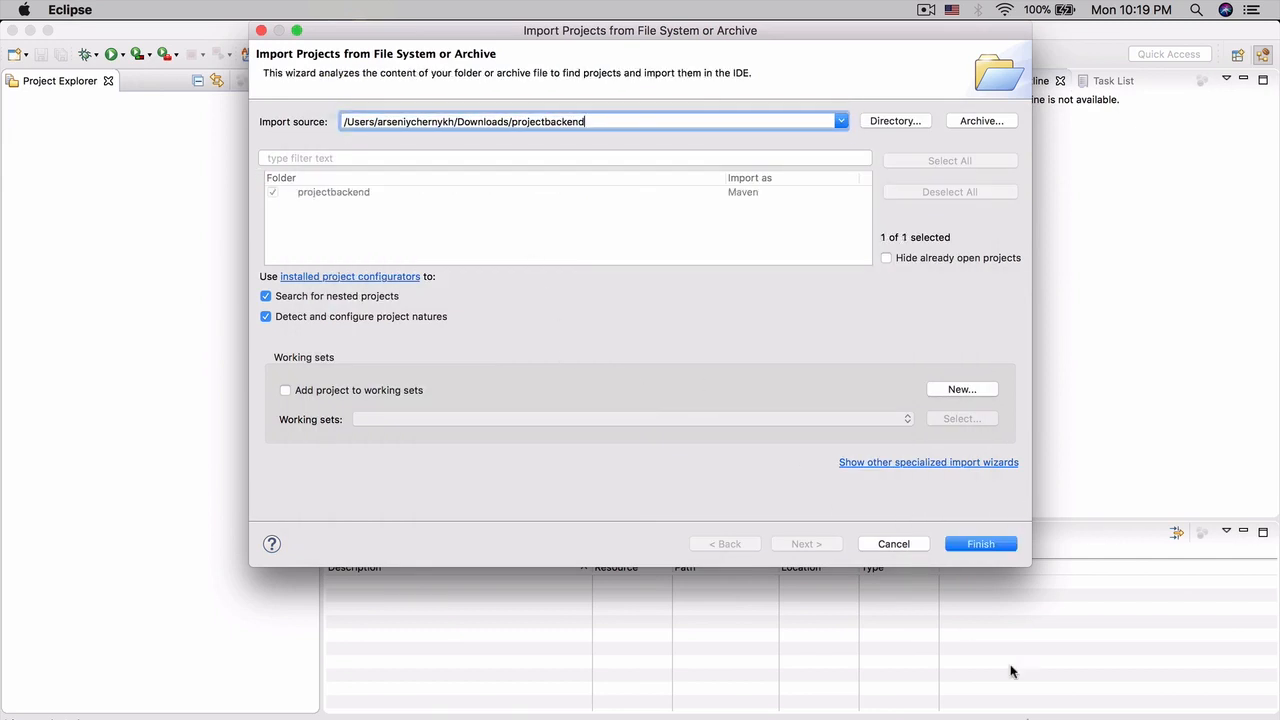
{"action": "key", "text": "Return"}
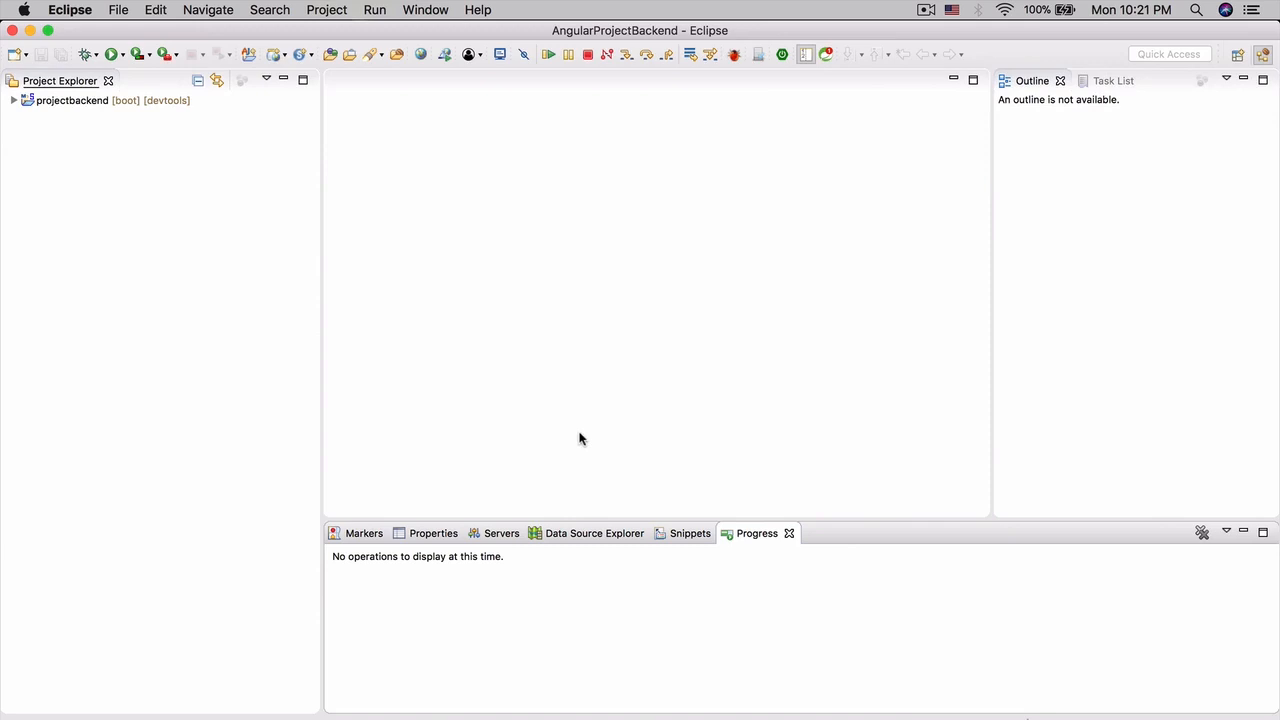
Step: Expand projectbackend > src/main/java > com.eduonix.projectbackend and open ProjectbackendApplication.java
{"action": "left_click", "coordinate": [16, 100]}
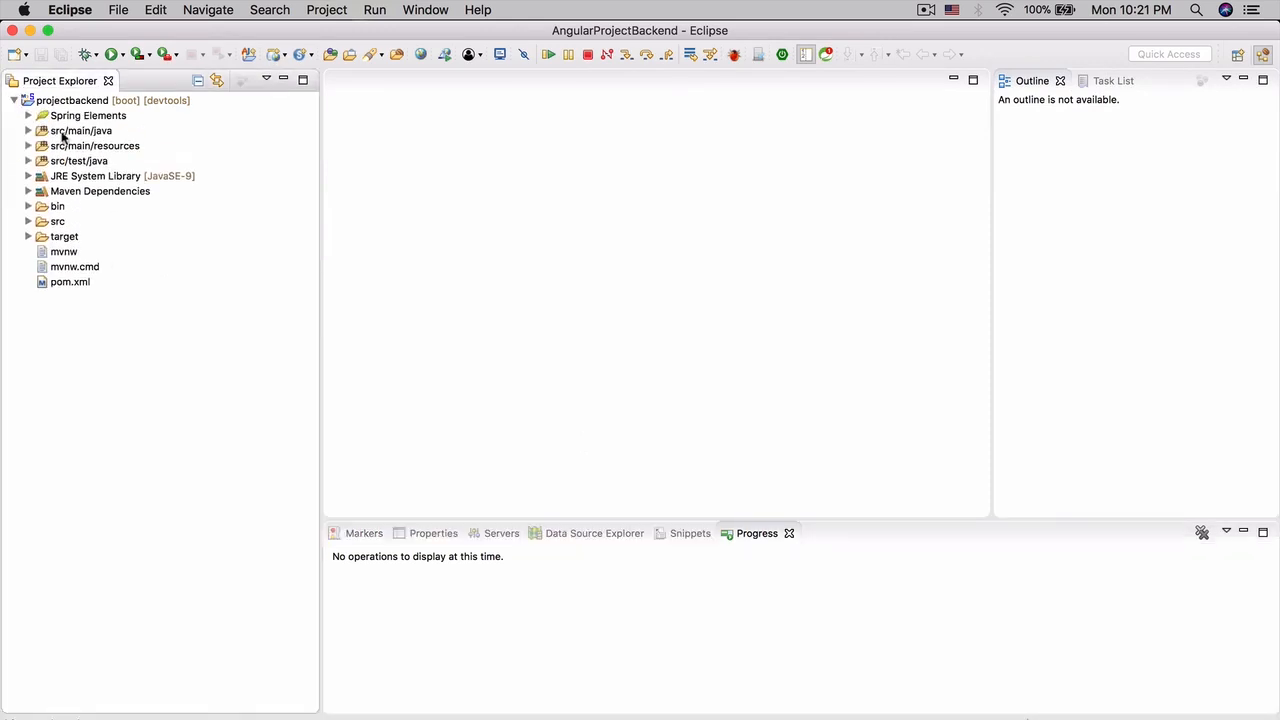
{"action": "left_click", "coordinate": [28, 131]}
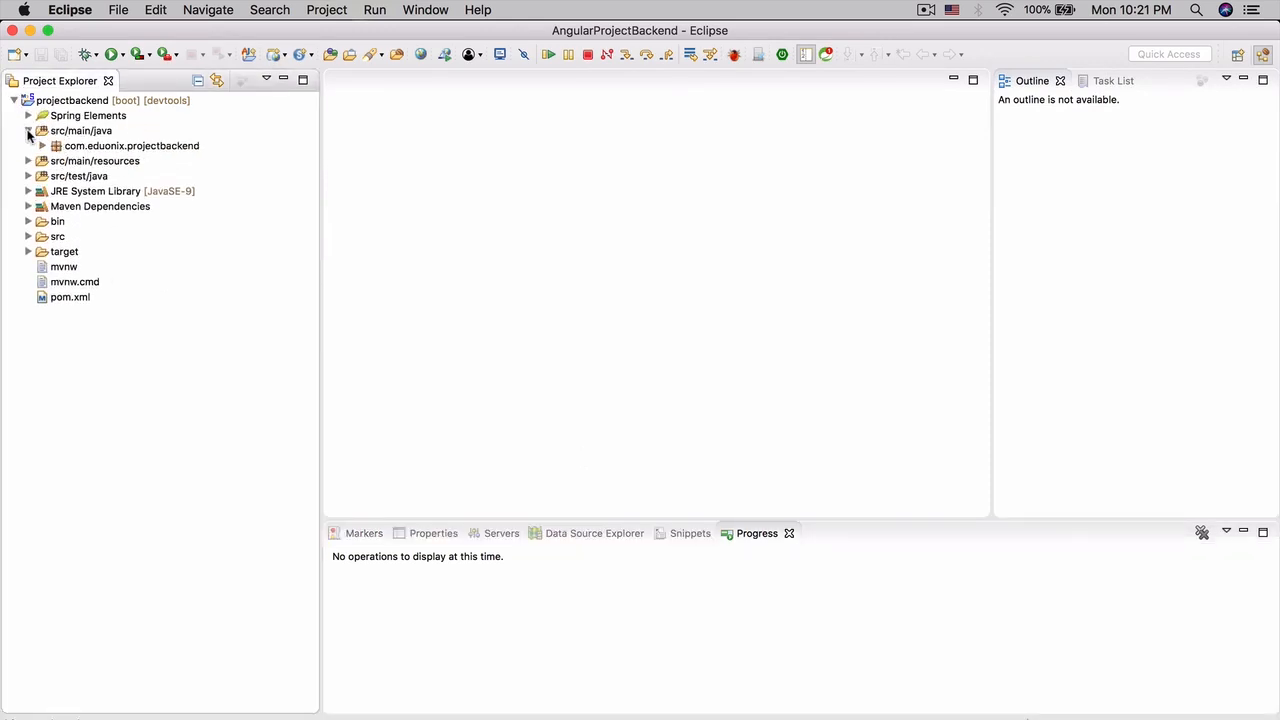
{"action": "left_click", "coordinate": [41, 146]}
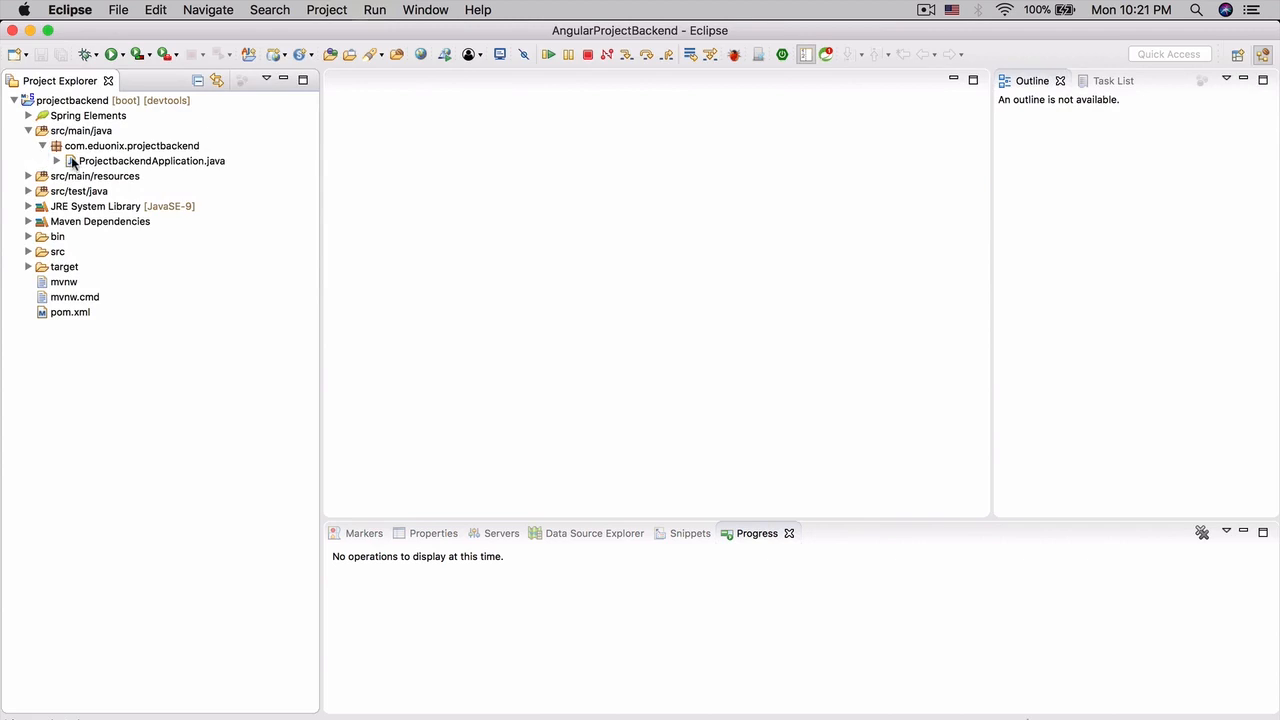
{"action": "left_click", "coordinate": [78, 161]}
{"action": "double_click", "coordinate": [78, 161]}
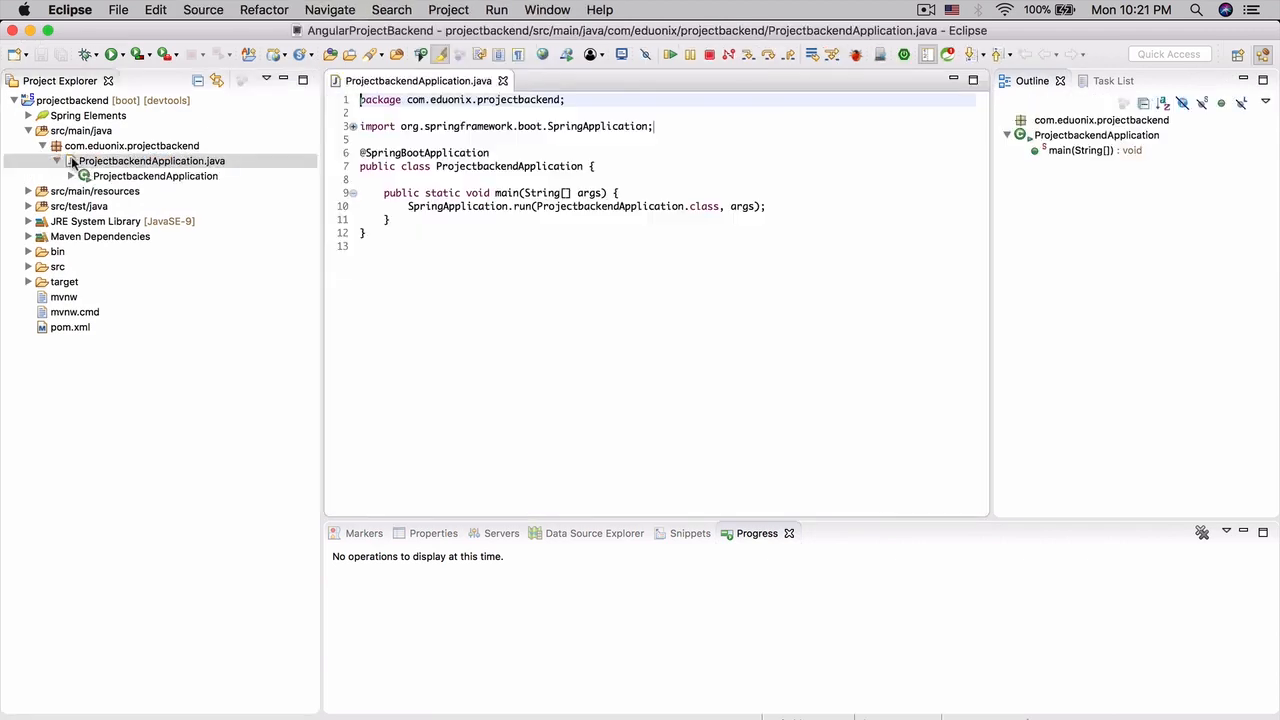
{"action": "left_click", "coordinate": [1246, 81]}
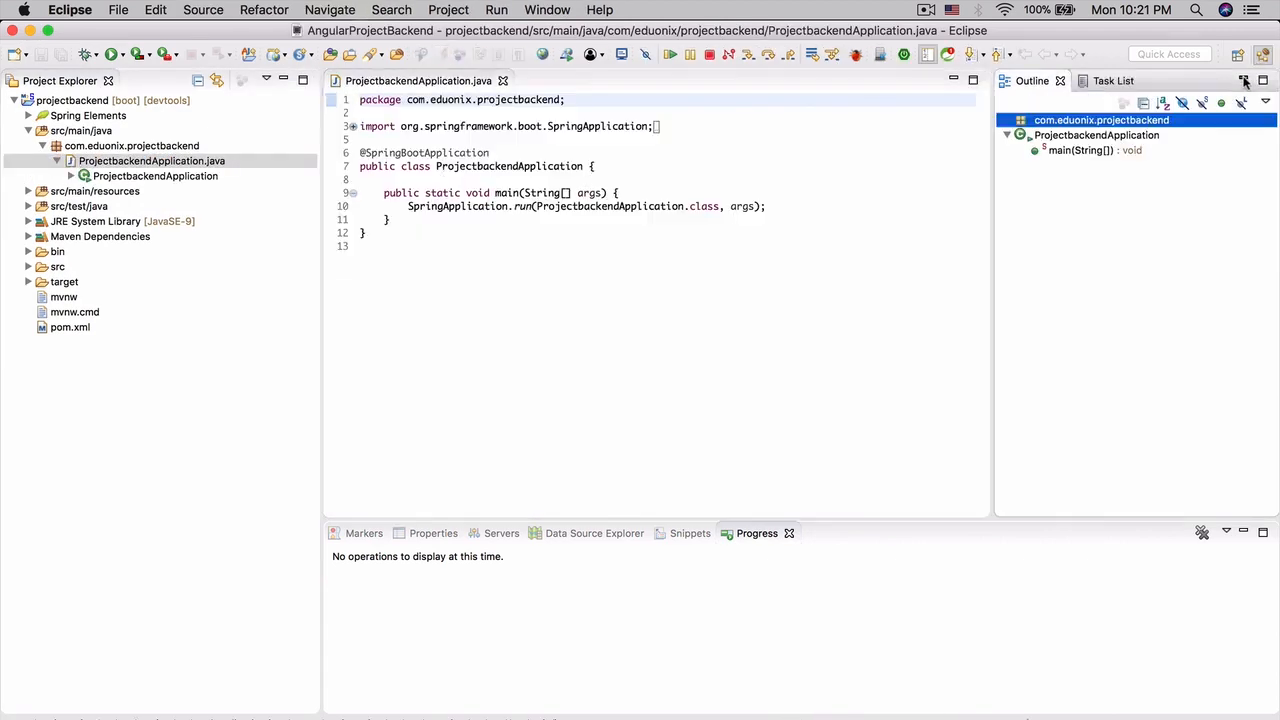
{"action": "left_click", "coordinate": [1215, 532]}
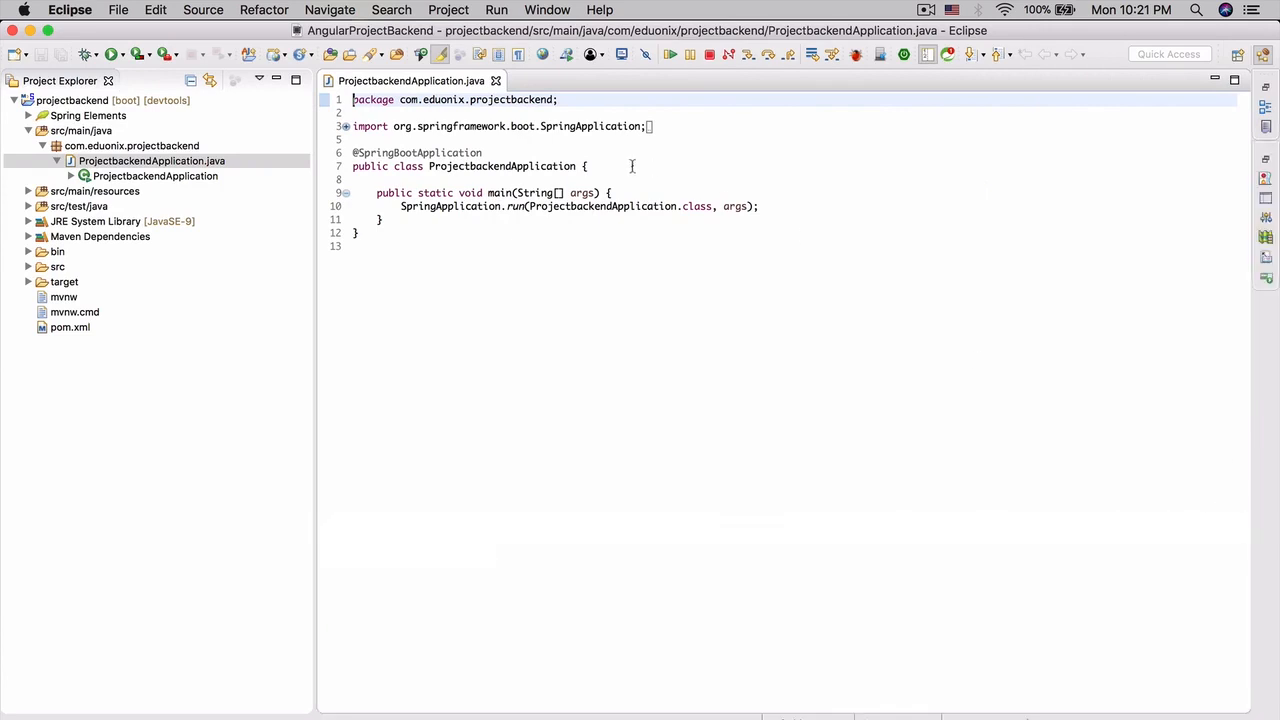
{"action": "left_click", "coordinate": [558, 193]}
{"action": "key", "text": "super+equal"}
{"action": "key", "text": "super+equal"}
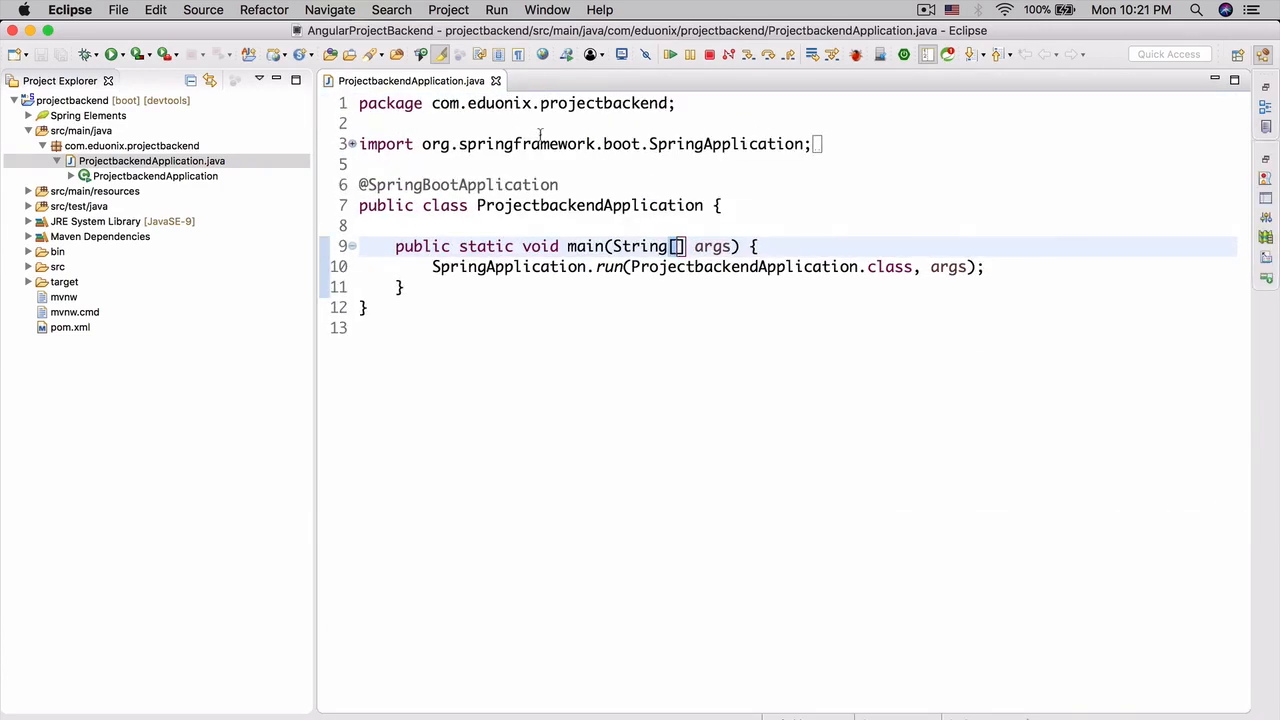
{"action": "left_click_drag", "start_coordinate": [559, 184], "coordinate": [357, 186]}
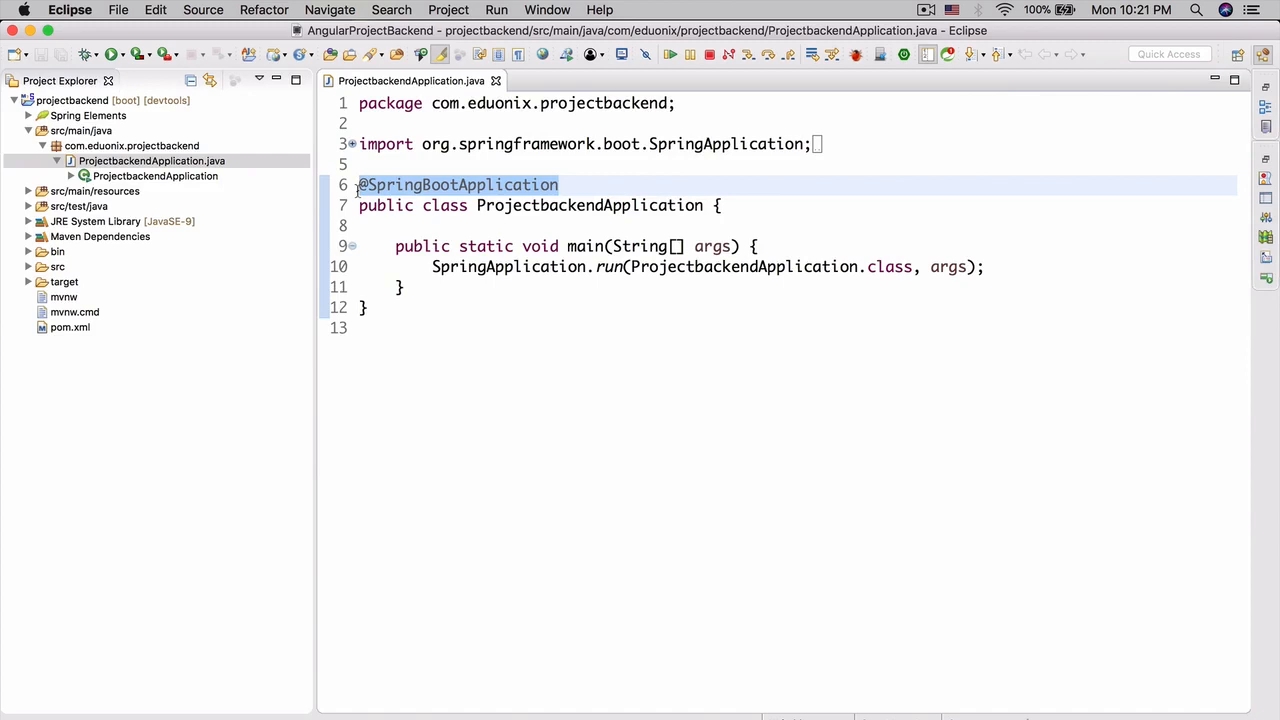
{"action": "double_click", "coordinate": [582, 247]}
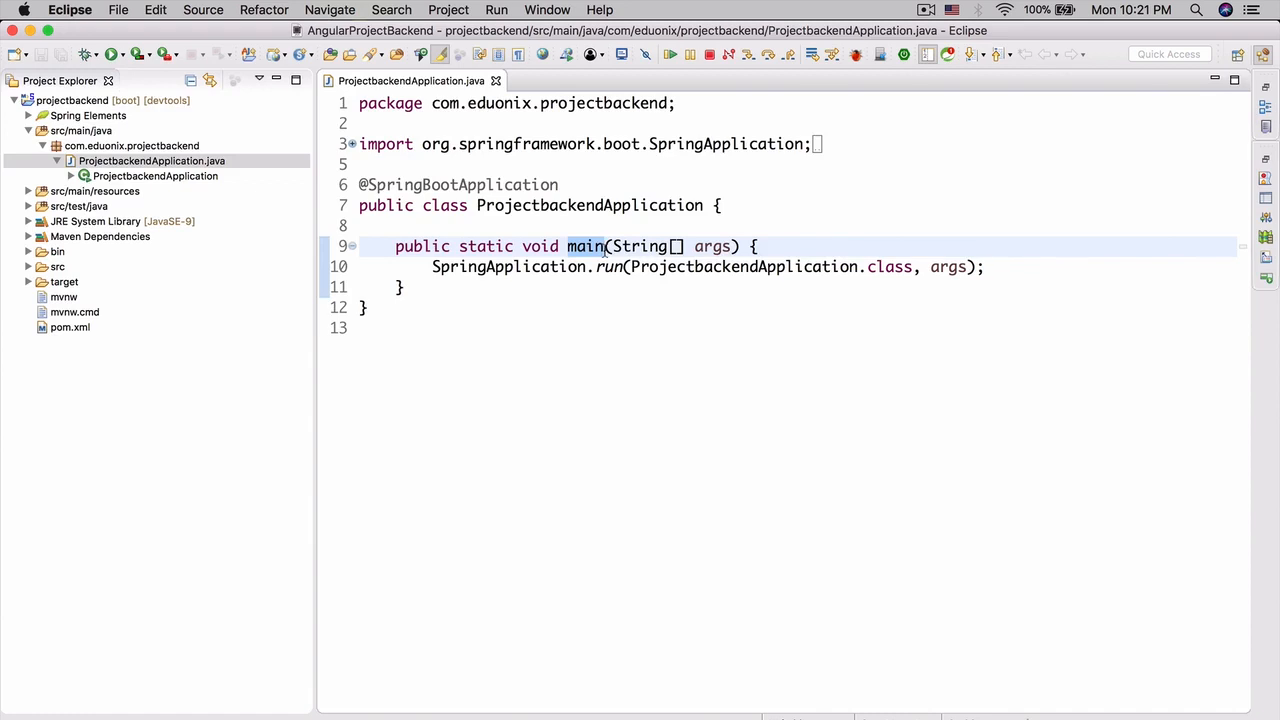
{"action": "double_click", "coordinate": [488, 184]}
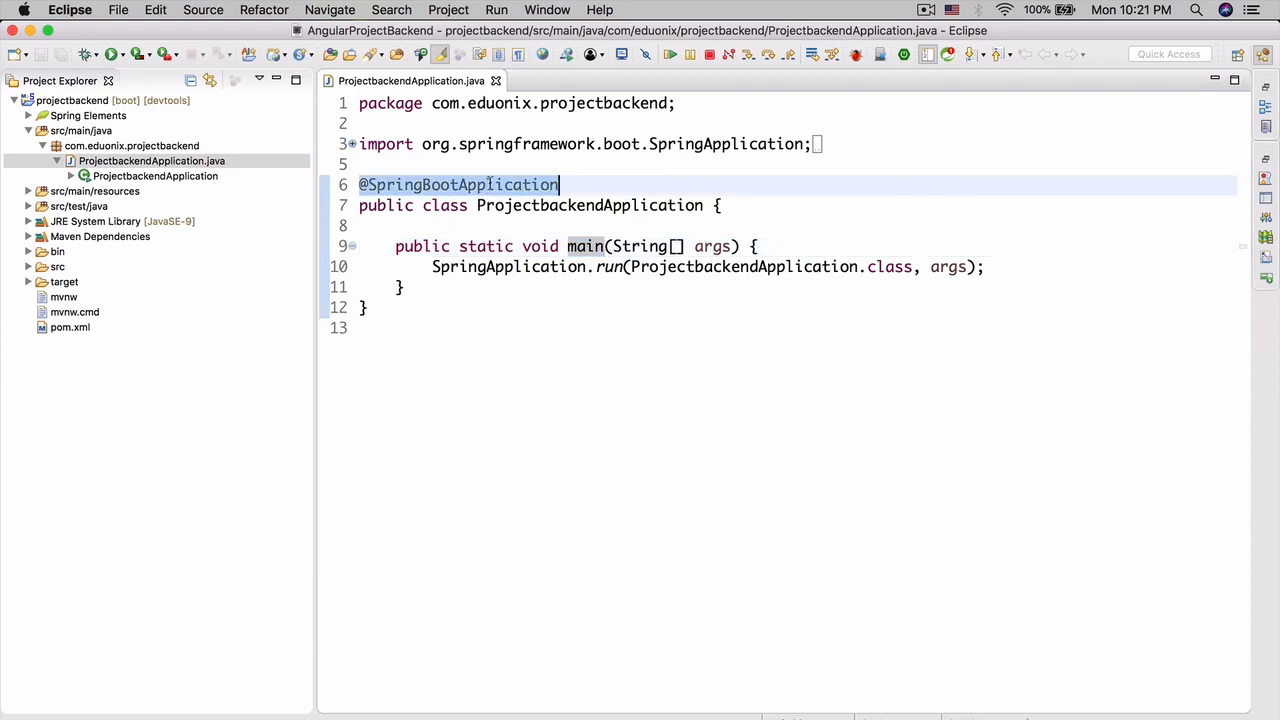
{"action": "left_click", "coordinate": [497, 186], "text": "super"}
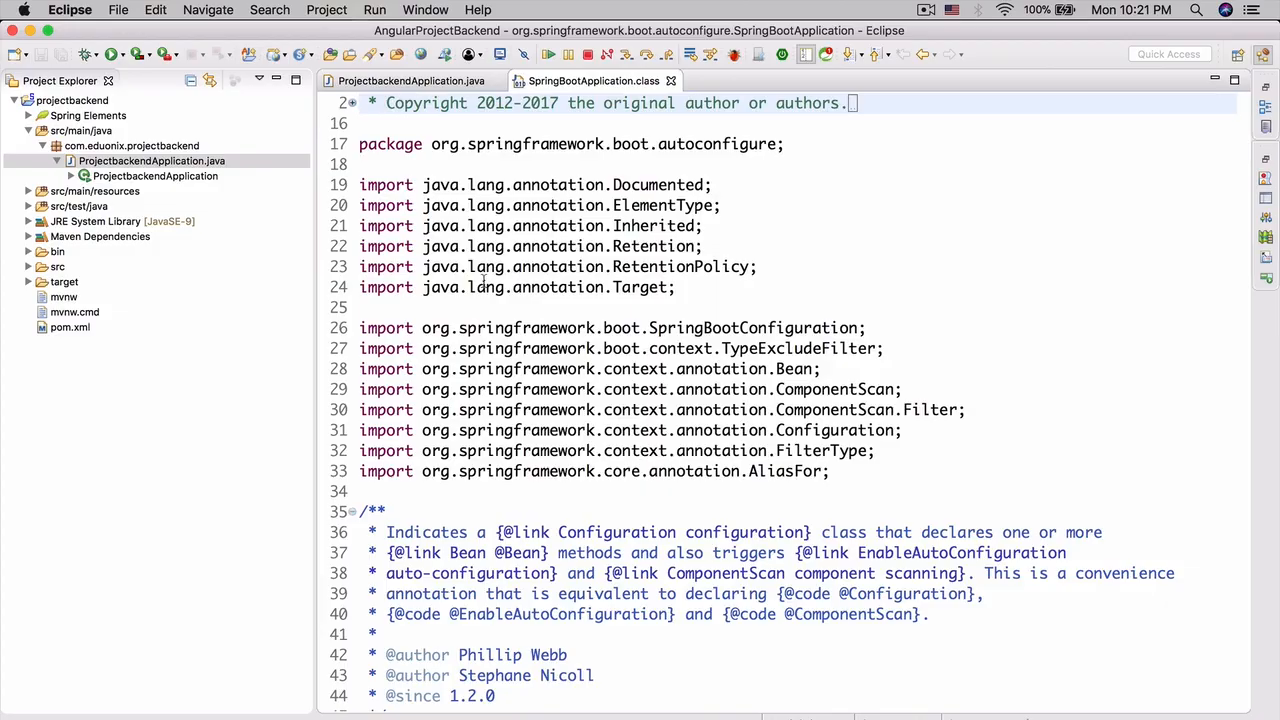
{"action": "scroll", "coordinate": [483, 280], "scroll_direction": "down", "scroll_amount": 8}
{"action": "scroll", "coordinate": [483, 280], "scroll_direction": "down", "scroll_amount": 8}
{"action": "scroll", "coordinate": [483, 280], "scroll_direction": "down", "scroll_amount": 2}
{"action": "left_click", "coordinate": [435, 256]}
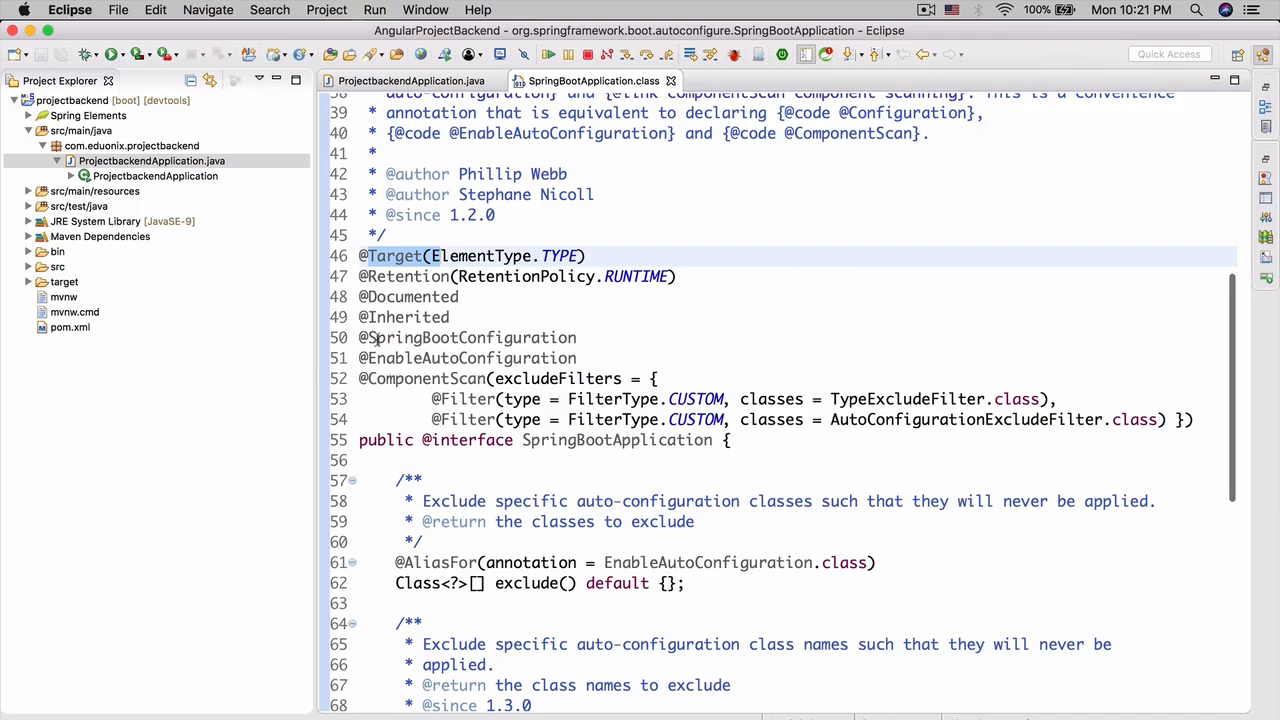
{"action": "left_click", "coordinate": [377, 338]}
{"action": "left_click", "coordinate": [550, 358]}
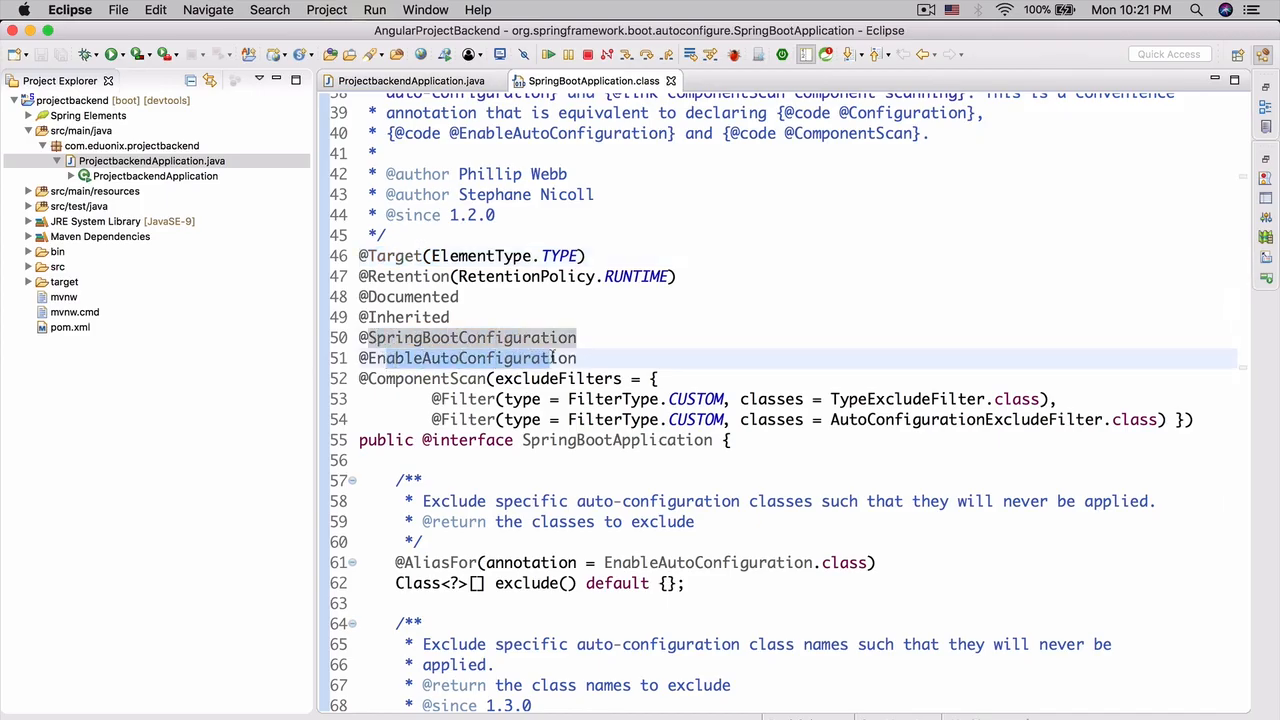
{"action": "left_click", "coordinate": [443, 379]}
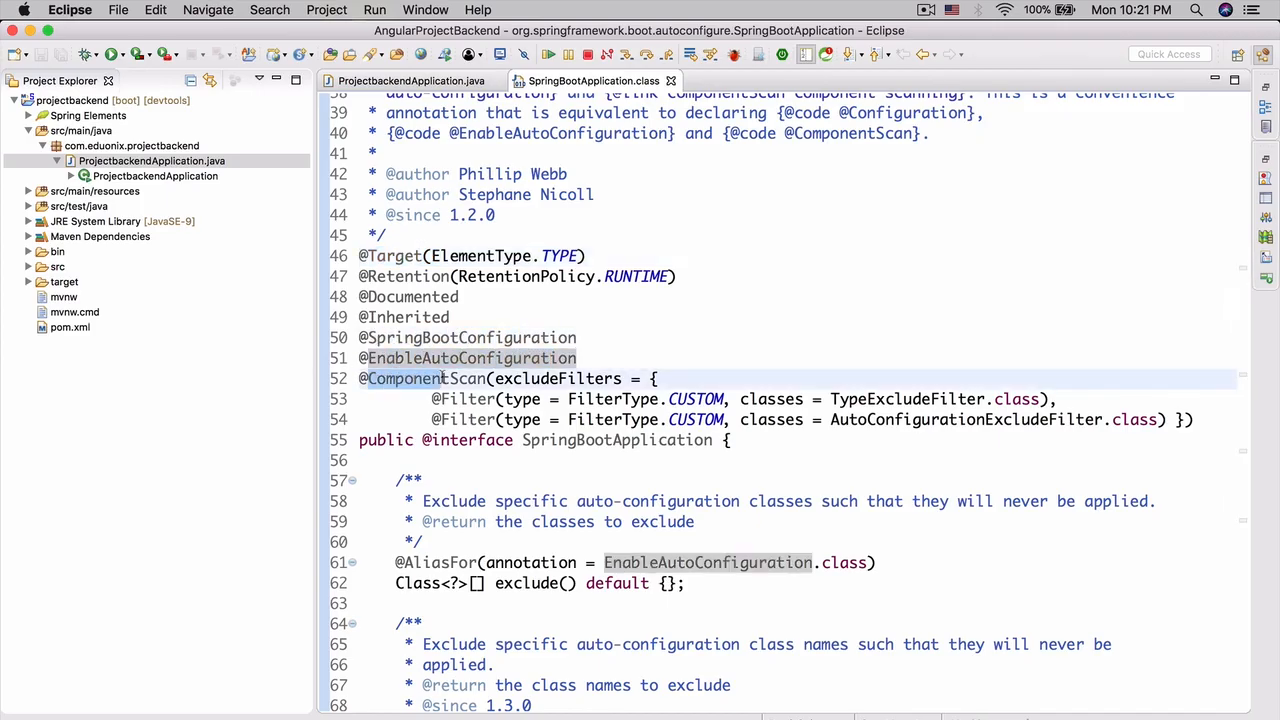
{"action": "double_click", "coordinate": [443, 379]}
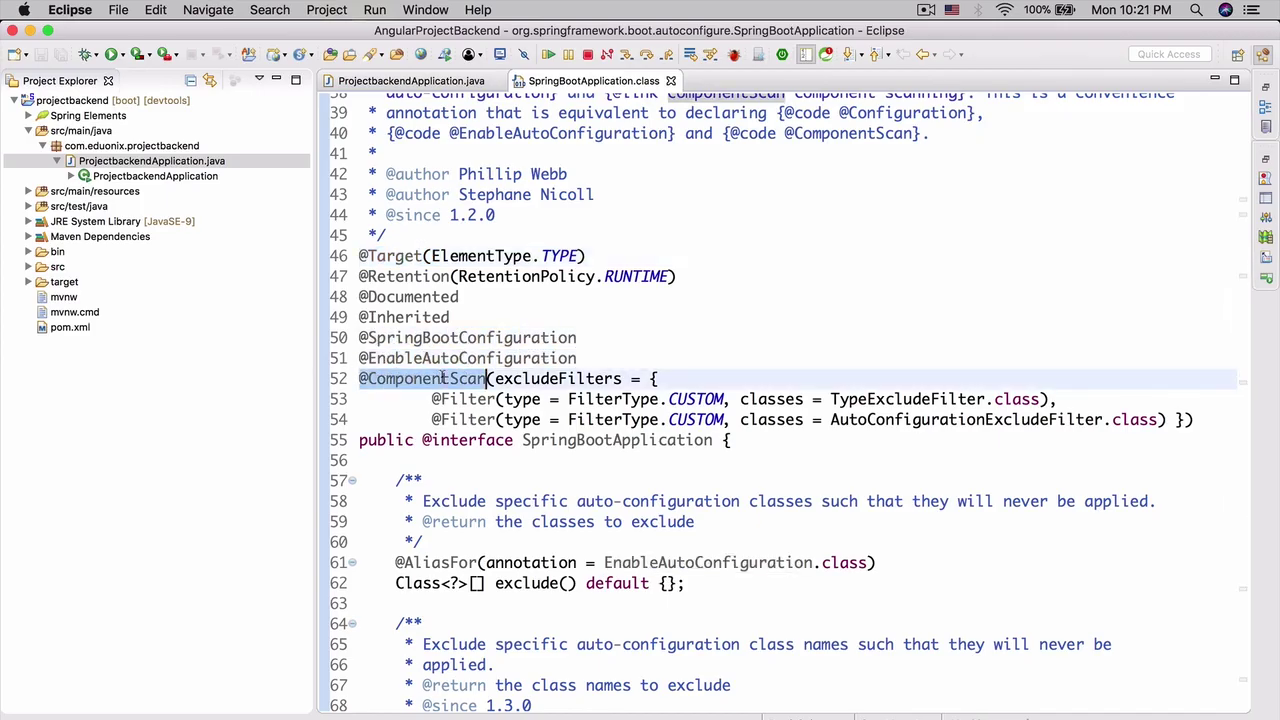
{"action": "left_click_drag", "start_coordinate": [428, 318], "coordinate": [453, 379]}
{"action": "left_click", "coordinate": [454, 320]}
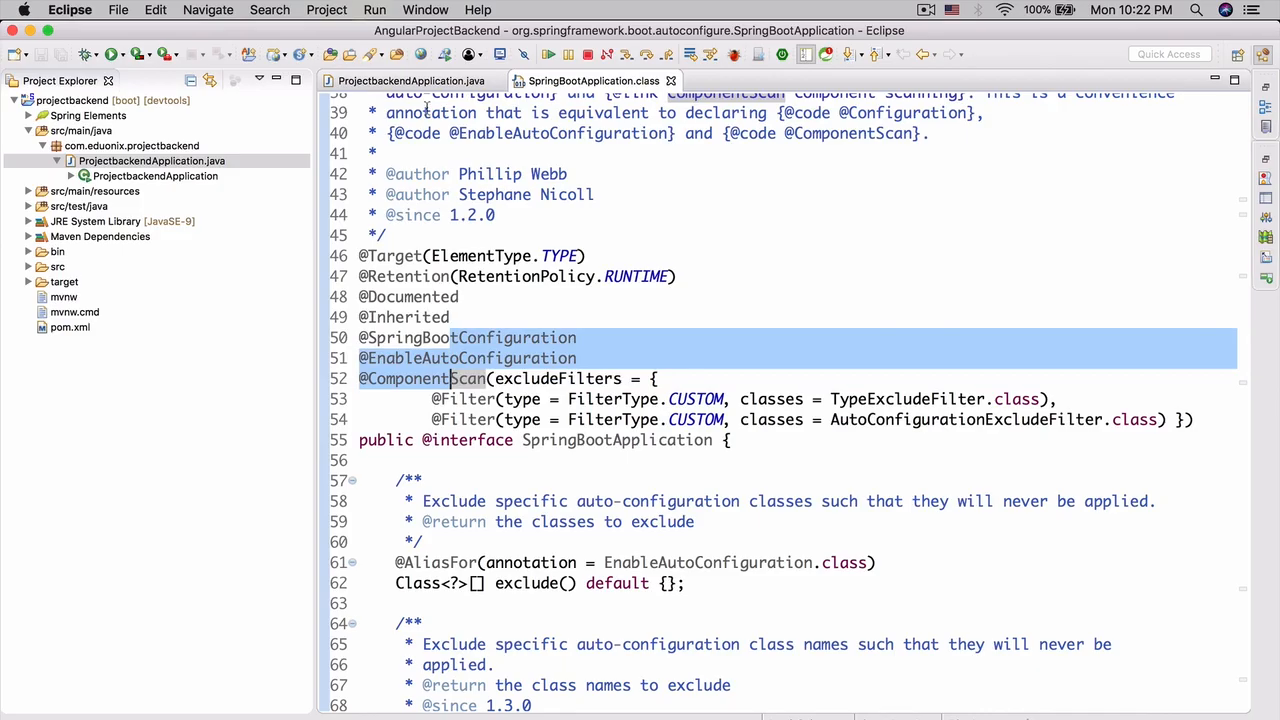
Step: Return to ProjectbackendApplication.java and review its main method
{"action": "left_click", "coordinate": [411, 81]}
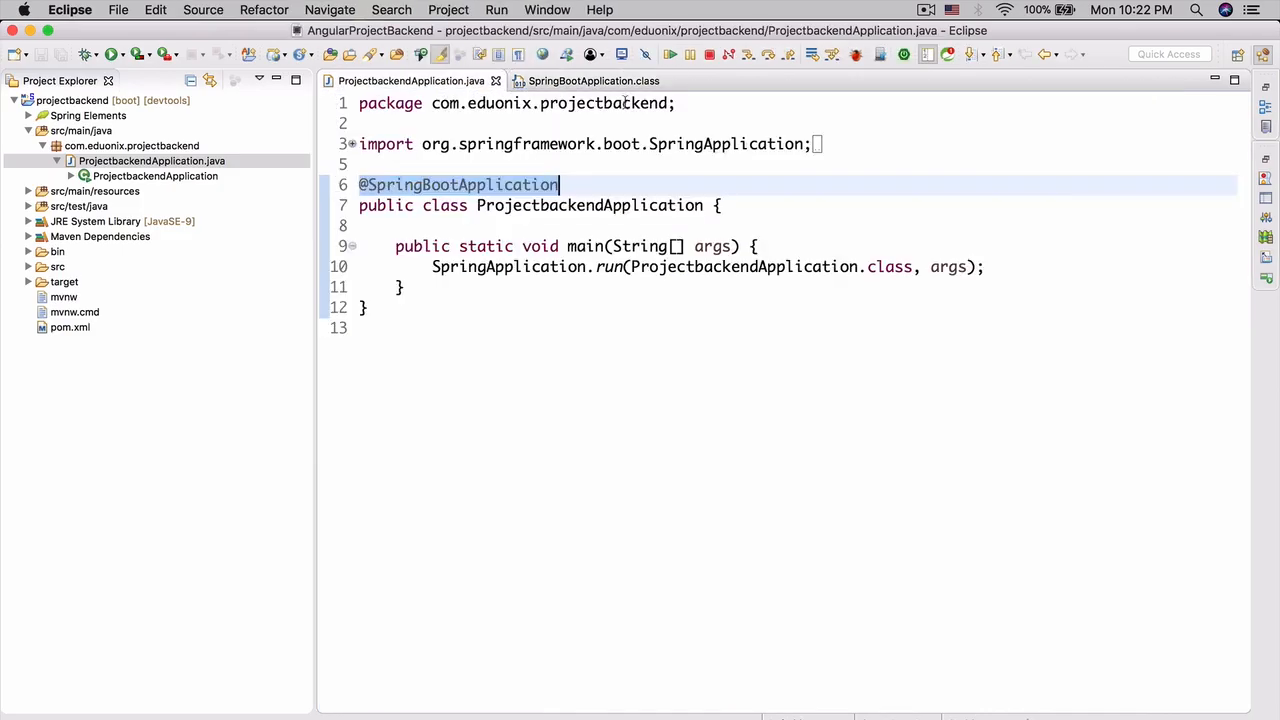
{"action": "left_click", "coordinate": [670, 81]}
{"action": "left_click_drag", "start_coordinate": [459, 246], "coordinate": [650, 266]}
{"action": "left_click", "coordinate": [650, 266]}
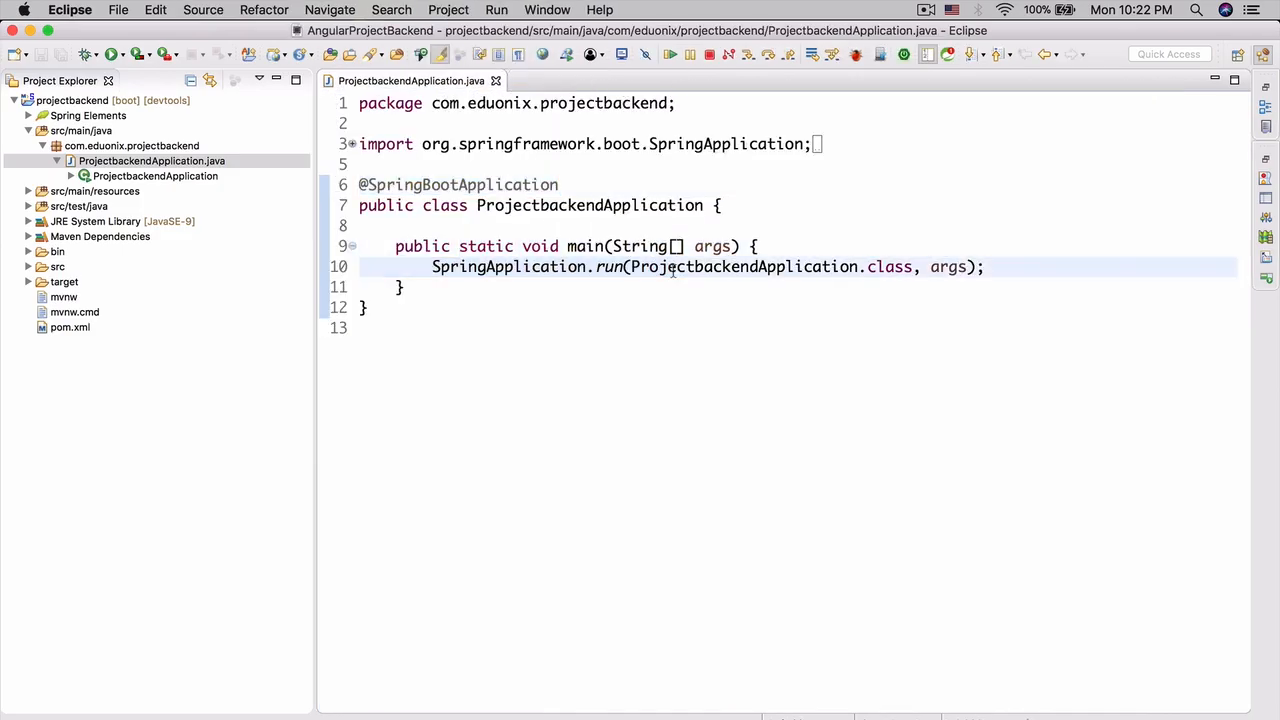
{"action": "left_click", "coordinate": [760, 266]}
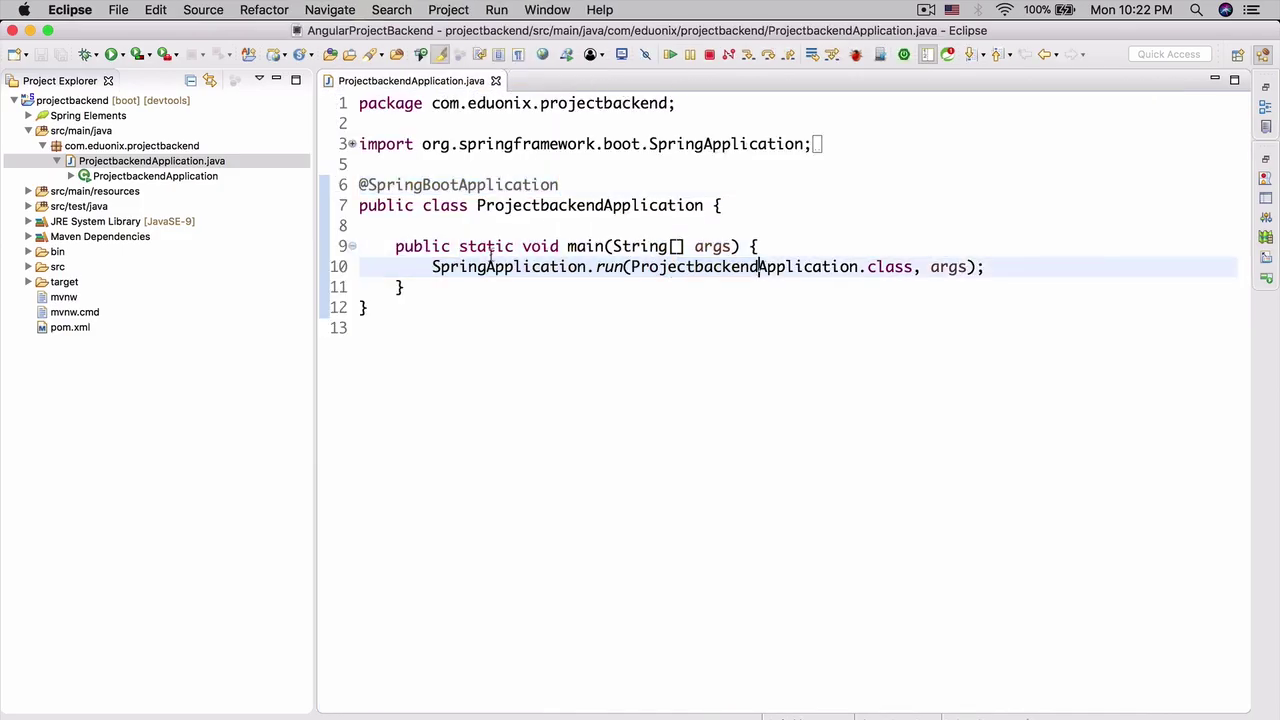
Step: Run ProjectbackendApplication.java as a Java Application from Project Explorer
{"action": "right_click", "coordinate": [132, 163]}
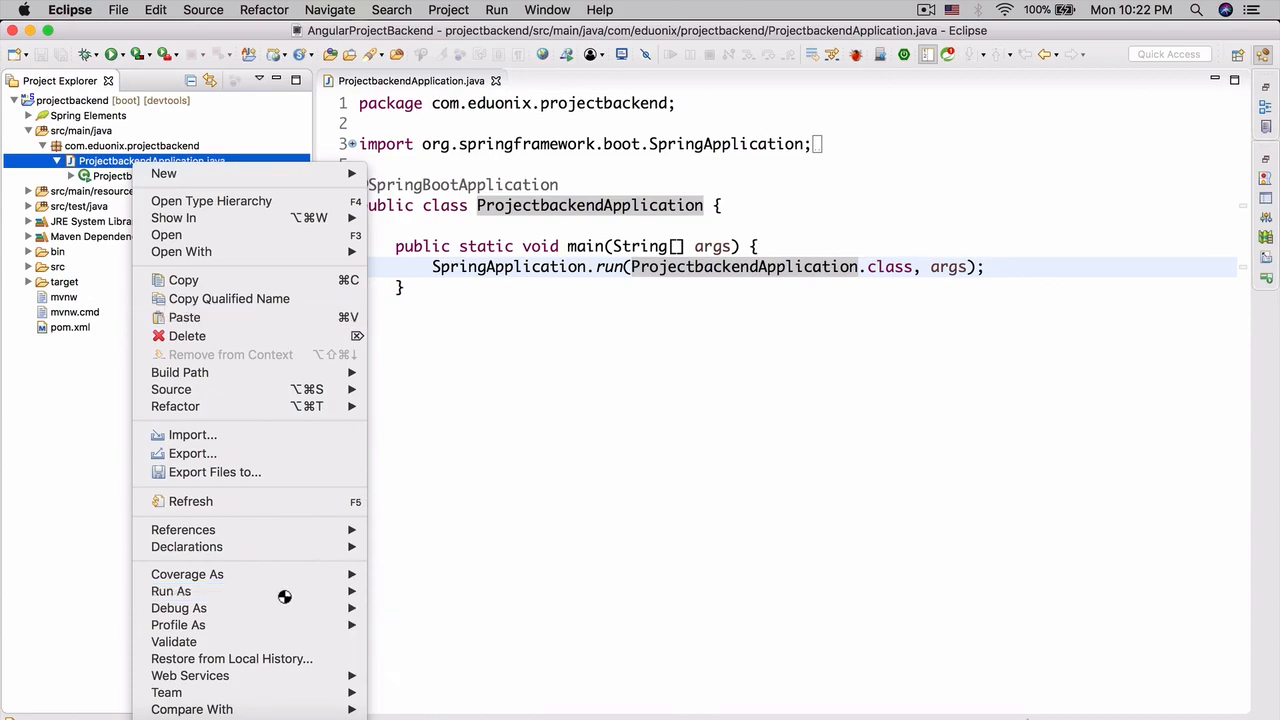
{"action": "mouse_move", "coordinate": [171, 591]}
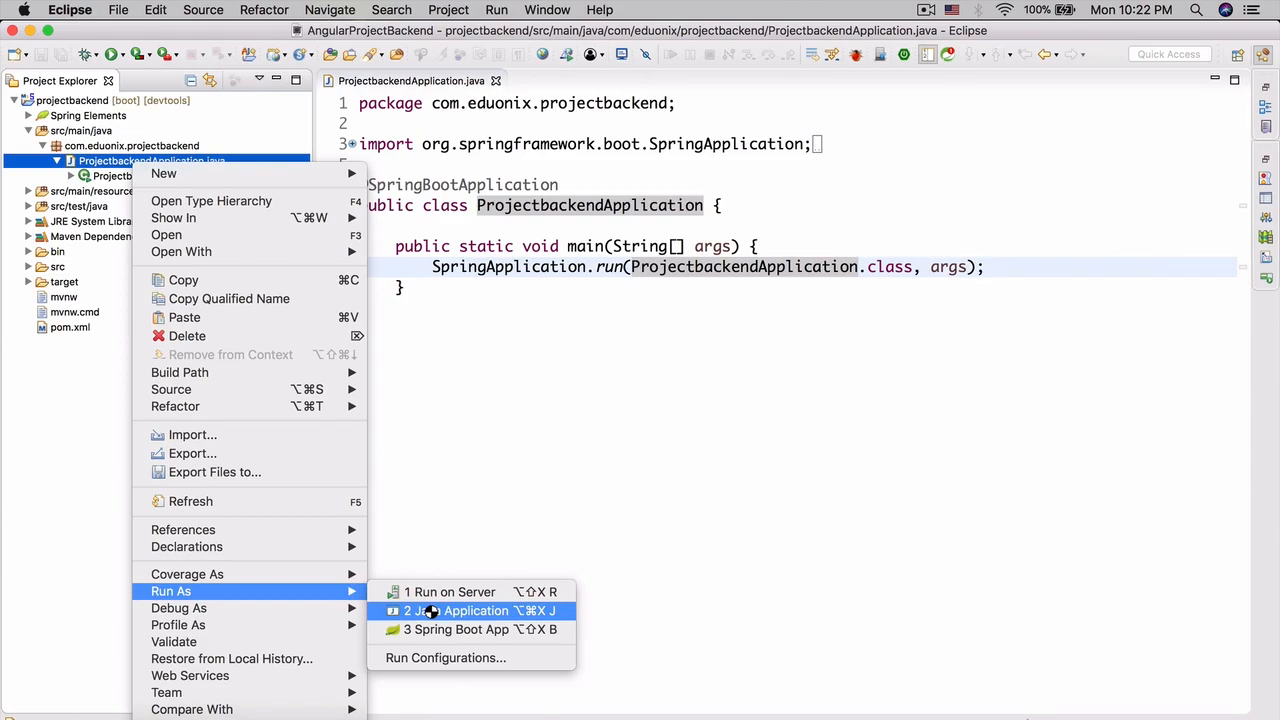
{"action": "left_click", "coordinate": [430, 611]}
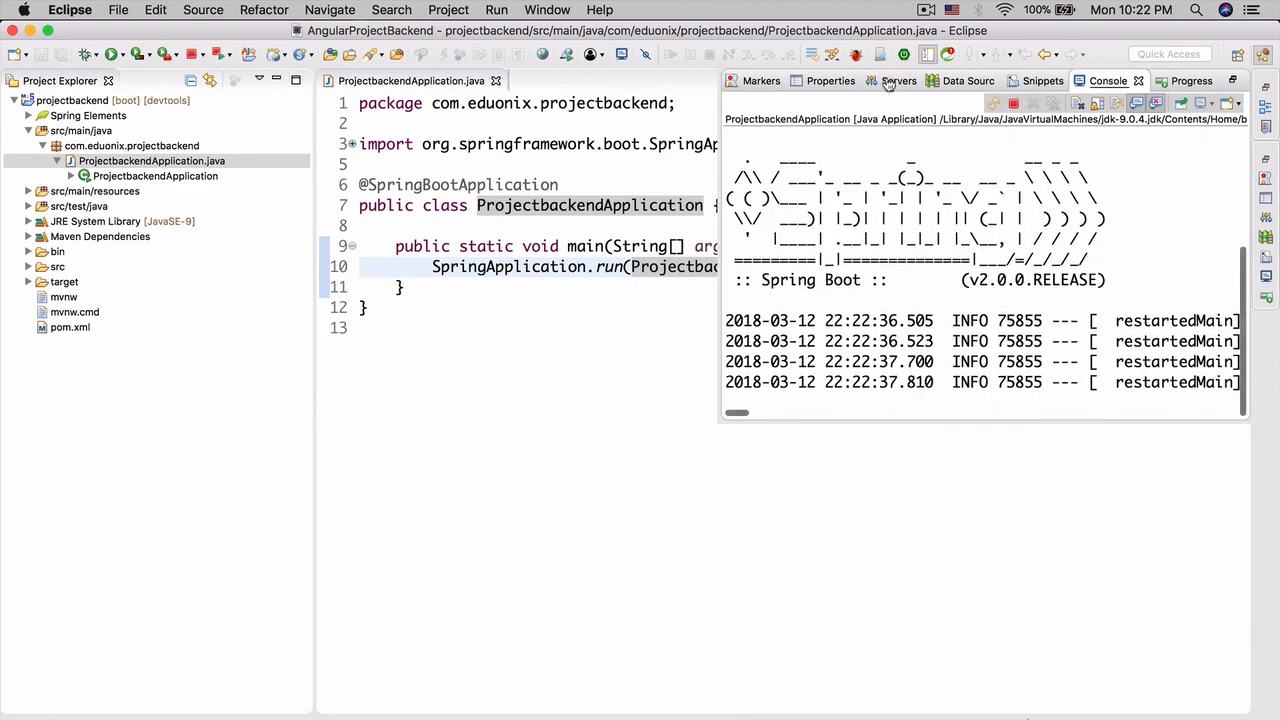
Step: Read the APPLICATION FAILED TO START log and highlight the missing spring.datasource.url property
{"action": "left_click", "coordinate": [150, 84]}
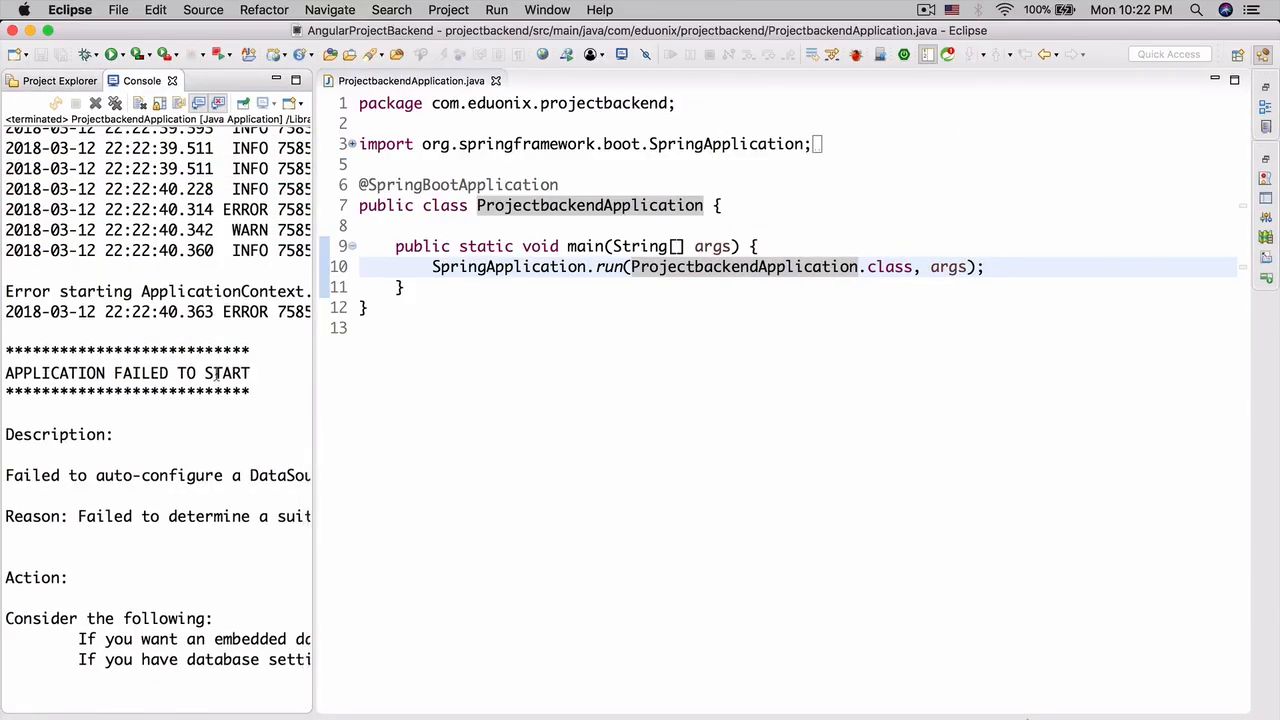
{"action": "scroll", "coordinate": [225, 460], "scroll_direction": "right", "scroll_amount": 10}
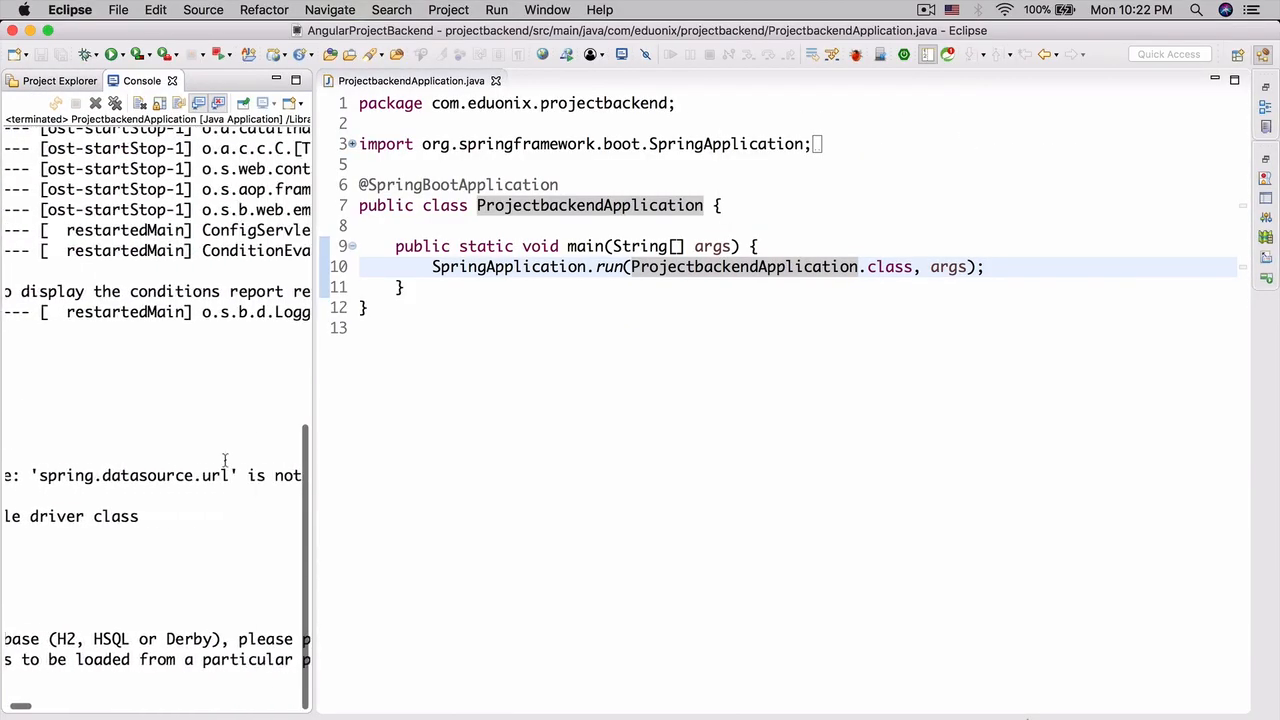
{"action": "scroll", "coordinate": [225, 460], "scroll_direction": "left", "scroll_amount": 5}
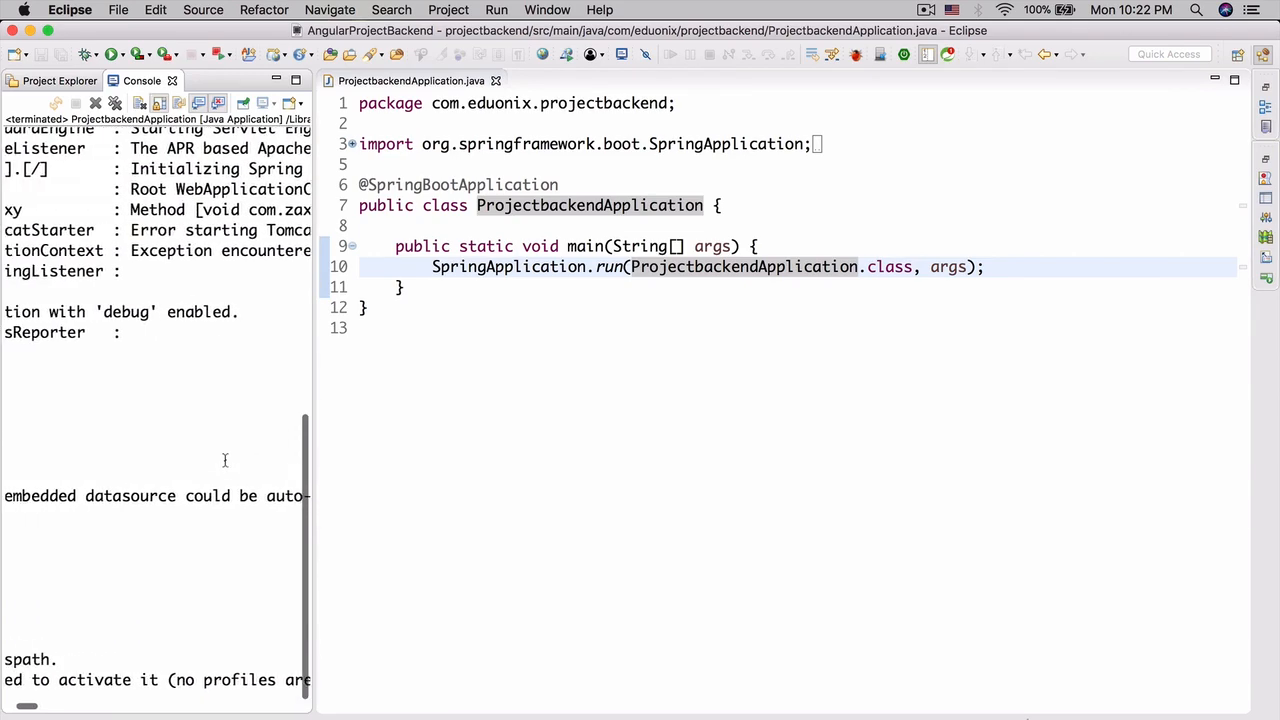
{"action": "scroll", "coordinate": [225, 460], "scroll_direction": "down", "scroll_amount": 5}
{"action": "scroll", "coordinate": [225, 460], "scroll_direction": "right", "scroll_amount": 5}
{"action": "scroll", "coordinate": [225, 460], "scroll_direction": "right", "scroll_amount": 5}
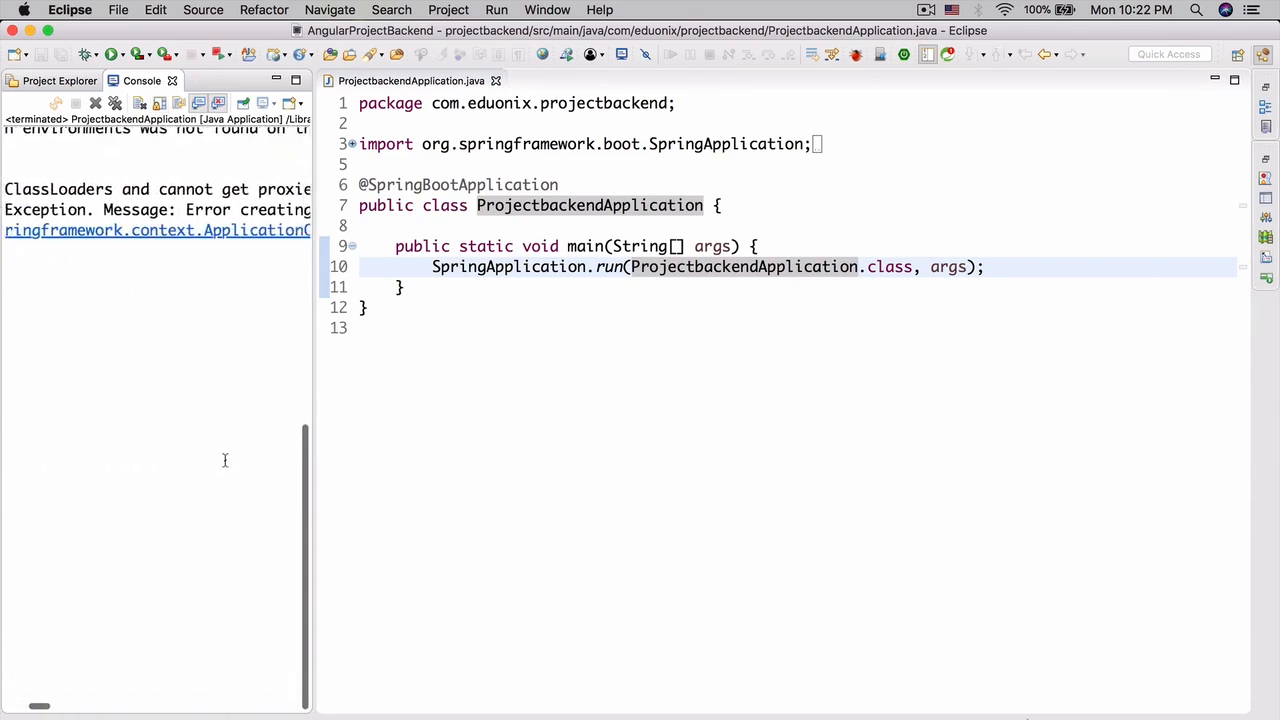
{"action": "scroll", "coordinate": [225, 460], "scroll_direction": "right", "scroll_amount": 5}
{"action": "scroll", "coordinate": [225, 460], "scroll_direction": "right", "scroll_amount": 5}
{"action": "scroll", "coordinate": [225, 460], "scroll_direction": "right", "scroll_amount": 5}
{"action": "scroll", "coordinate": [225, 460], "scroll_direction": "right", "scroll_amount": 5}
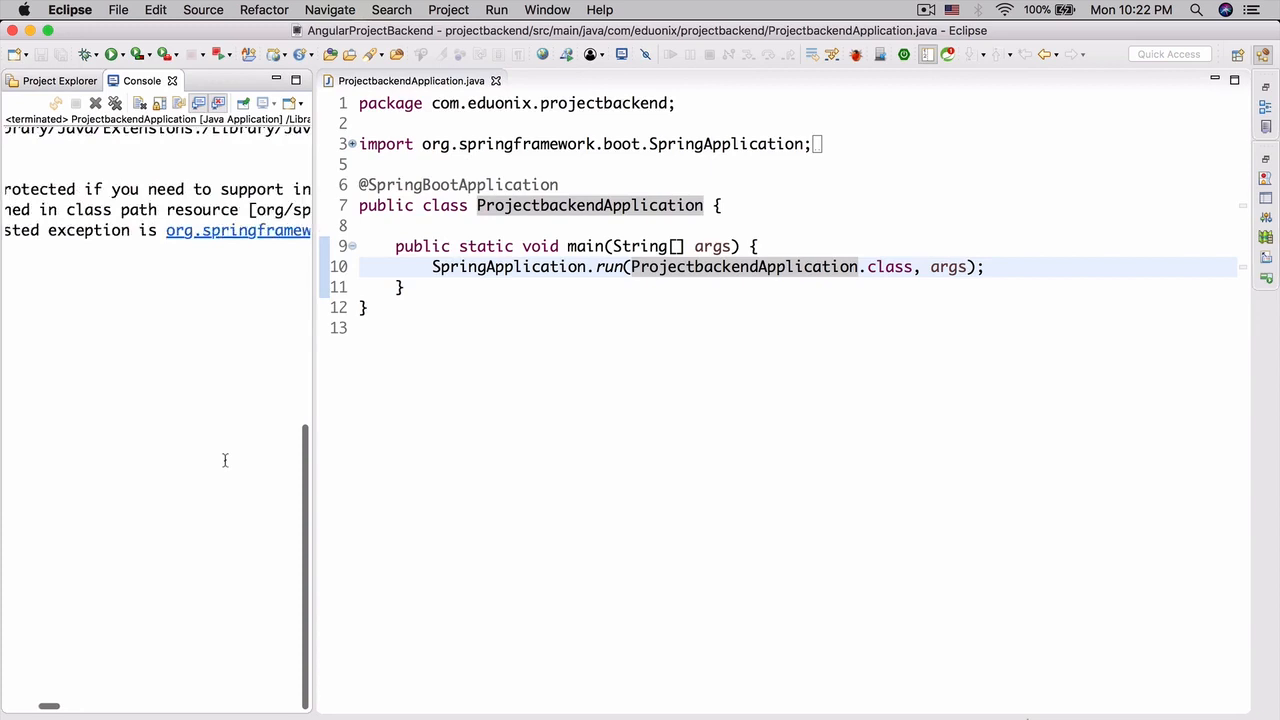
{"action": "scroll", "coordinate": [225, 460], "scroll_direction": "right", "scroll_amount": 5}
{"action": "scroll", "coordinate": [225, 460], "scroll_direction": "right", "scroll_amount": 5}
{"action": "scroll", "coordinate": [225, 460], "scroll_direction": "right", "scroll_amount": 5}
{"action": "scroll", "coordinate": [225, 460], "scroll_direction": "right", "scroll_amount": 5}
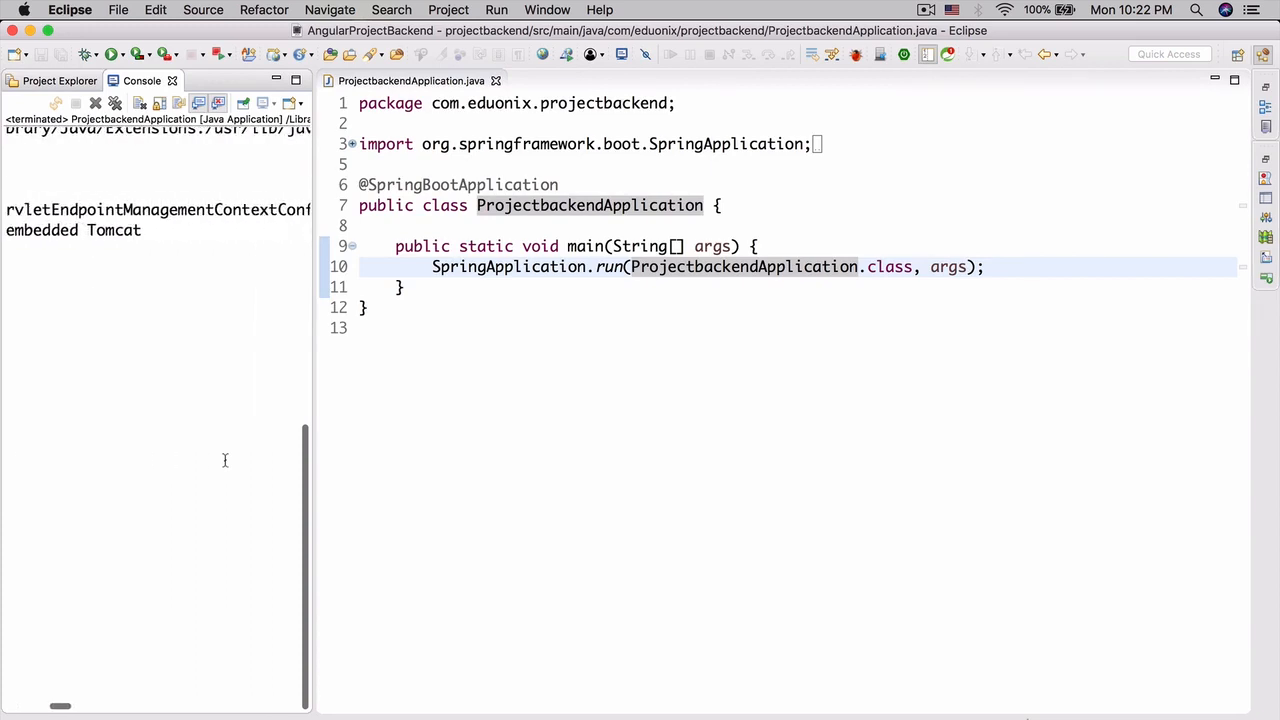
{"action": "scroll", "coordinate": [225, 460], "scroll_direction": "left", "scroll_amount": 5}
{"action": "scroll", "coordinate": [225, 460], "scroll_direction": "left", "scroll_amount": 10}
{"action": "scroll", "coordinate": [225, 460], "scroll_direction": "up", "scroll_amount": 5}
{"action": "scroll", "coordinate": [225, 460], "scroll_direction": "down", "scroll_amount": 2}
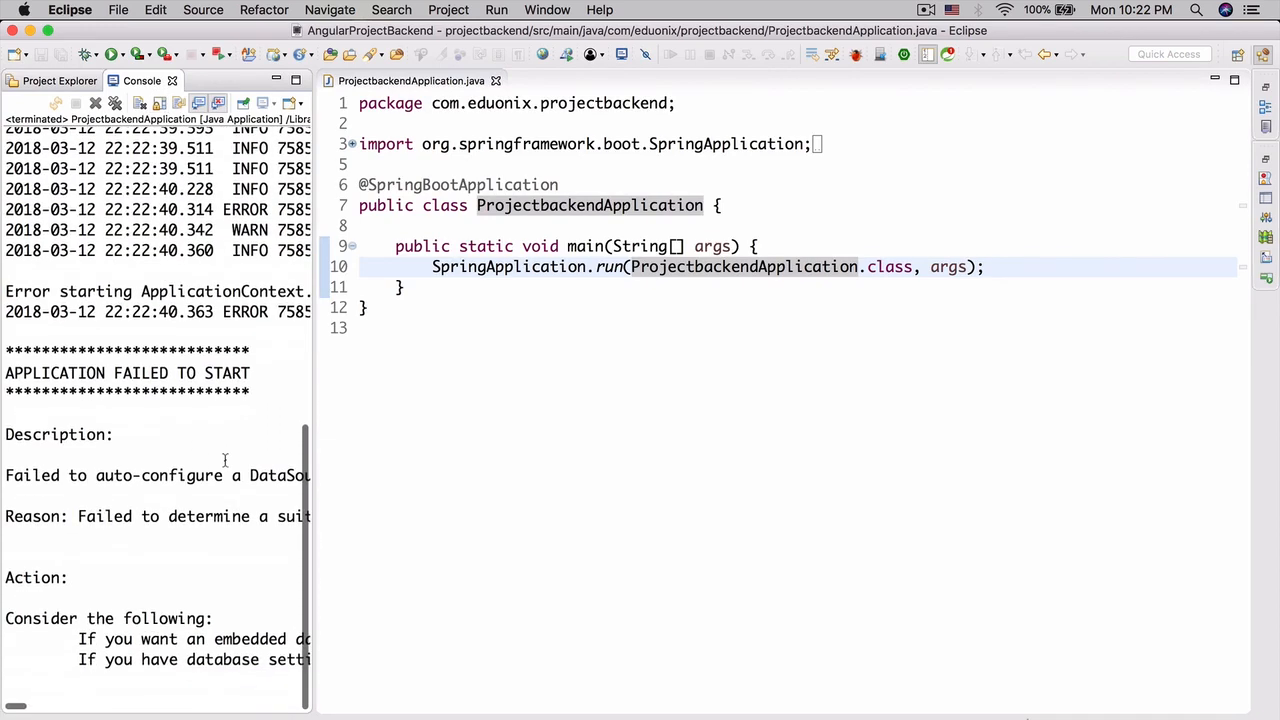
{"action": "scroll", "coordinate": [225, 460], "scroll_direction": "right", "scroll_amount": 5}
{"action": "scroll", "coordinate": [225, 460], "scroll_direction": "right", "scroll_amount": 5}
{"action": "scroll", "coordinate": [225, 460], "scroll_direction": "left", "scroll_amount": 5}
{"action": "scroll", "coordinate": [225, 460], "scroll_direction": "left", "scroll_amount": 10}
{"action": "scroll", "coordinate": [165, 470], "scroll_direction": "right", "scroll_amount": 3}
{"action": "scroll", "coordinate": [165, 470], "scroll_direction": "right", "scroll_amount": 3}
{"action": "left_click_drag", "start_coordinate": [135, 475], "coordinate": [222, 475]}
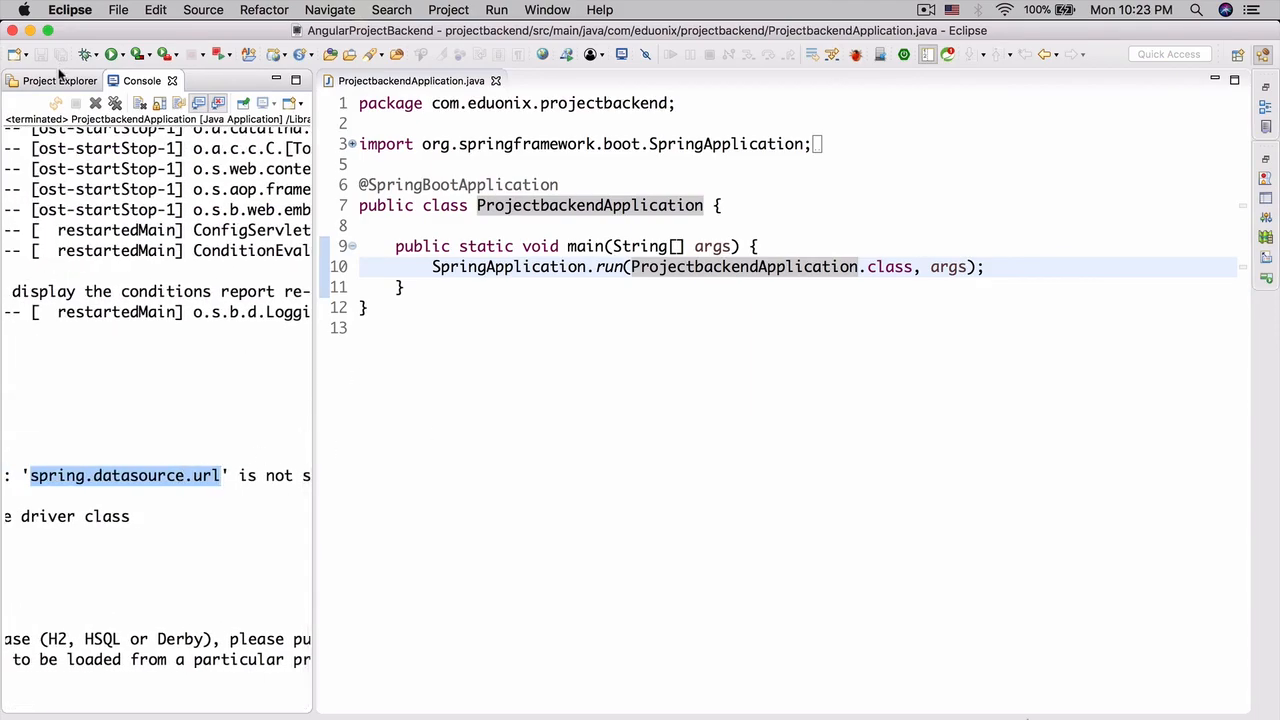
Step: Open the project's pom.xml from Project Explorer
{"action": "left_click", "coordinate": [60, 80]}
{"action": "double_click", "coordinate": [70, 347]}
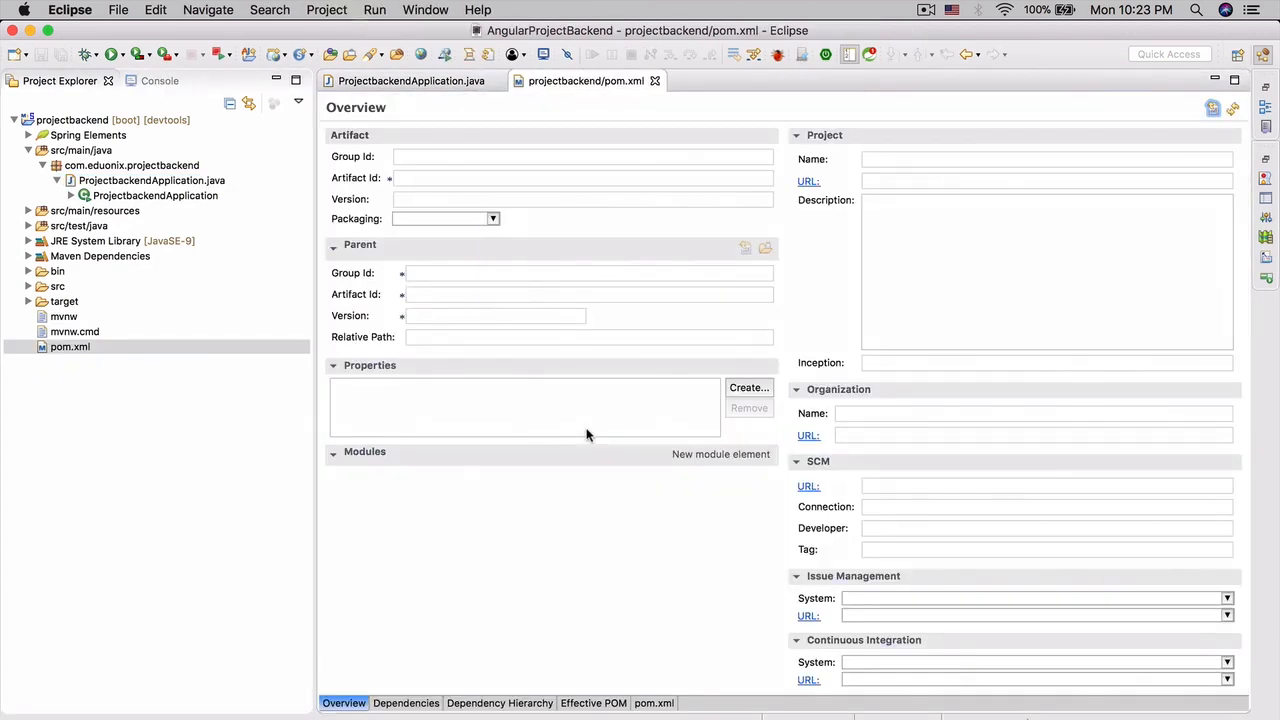
Step: Comment out the spring-boot-starter-data-jpa dependency block in pom.xml source and save
{"action": "left_click", "coordinate": [655, 703]}
{"action": "scroll", "coordinate": [661, 533], "scroll_direction": "down", "scroll_amount": 8}
{"action": "scroll", "coordinate": [661, 533], "scroll_direction": "down", "scroll_amount": 5}
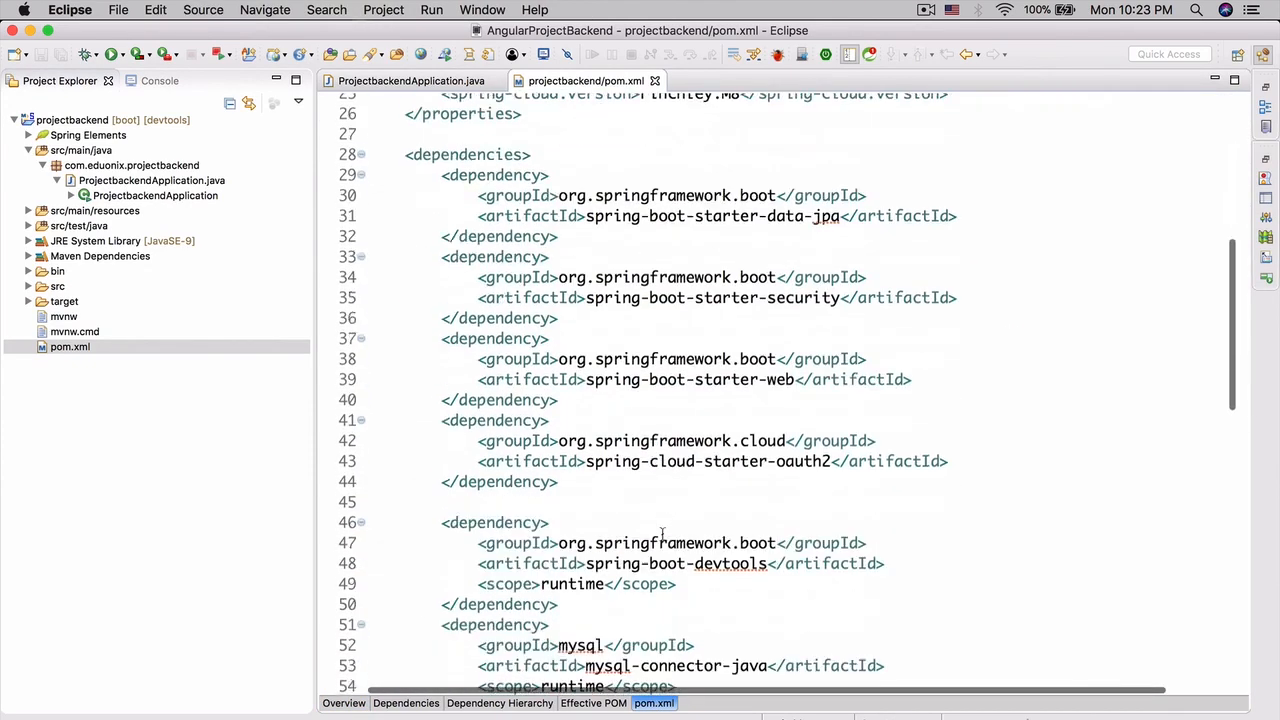
{"action": "scroll", "coordinate": [661, 533], "scroll_direction": "down", "scroll_amount": 2}
{"action": "scroll", "coordinate": [655, 535], "scroll_direction": "down", "scroll_amount": 5}
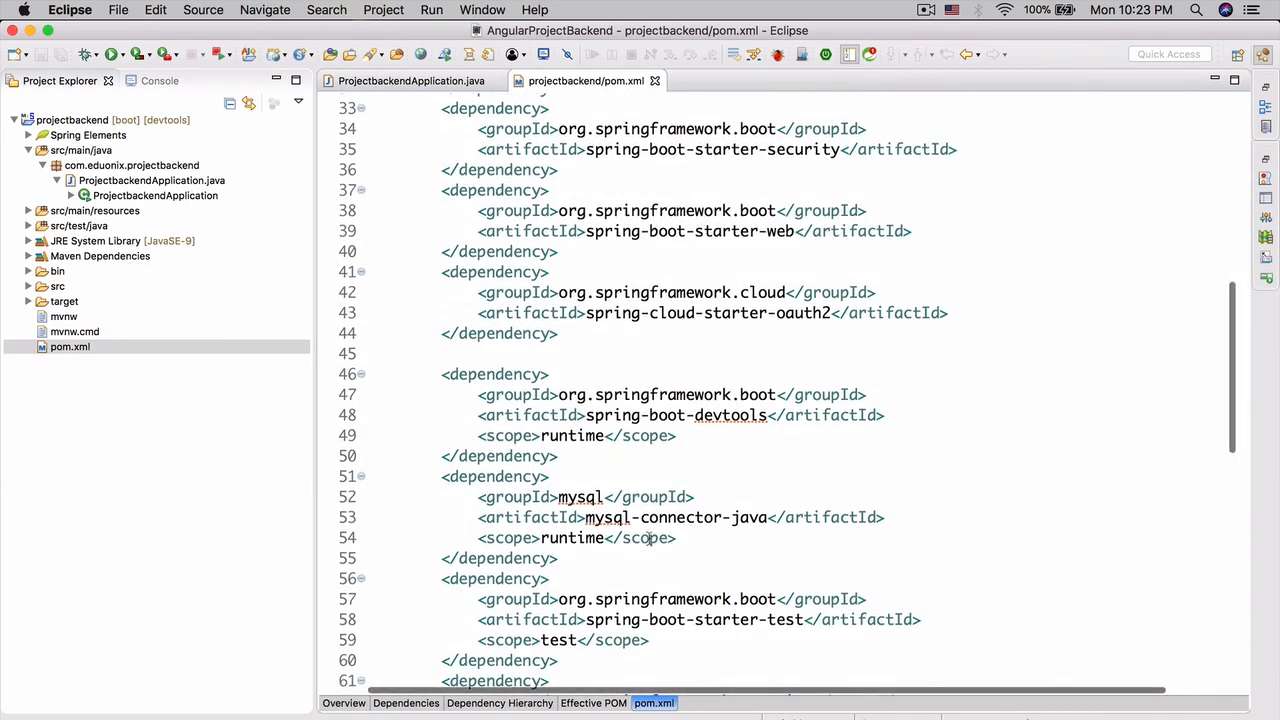
{"action": "scroll", "coordinate": [649, 538], "scroll_direction": "down", "scroll_amount": 4}
{"action": "scroll", "coordinate": [655, 560], "scroll_direction": "down", "scroll_amount": 4}
{"action": "scroll", "coordinate": [663, 585], "scroll_direction": "up", "scroll_amount": 6}
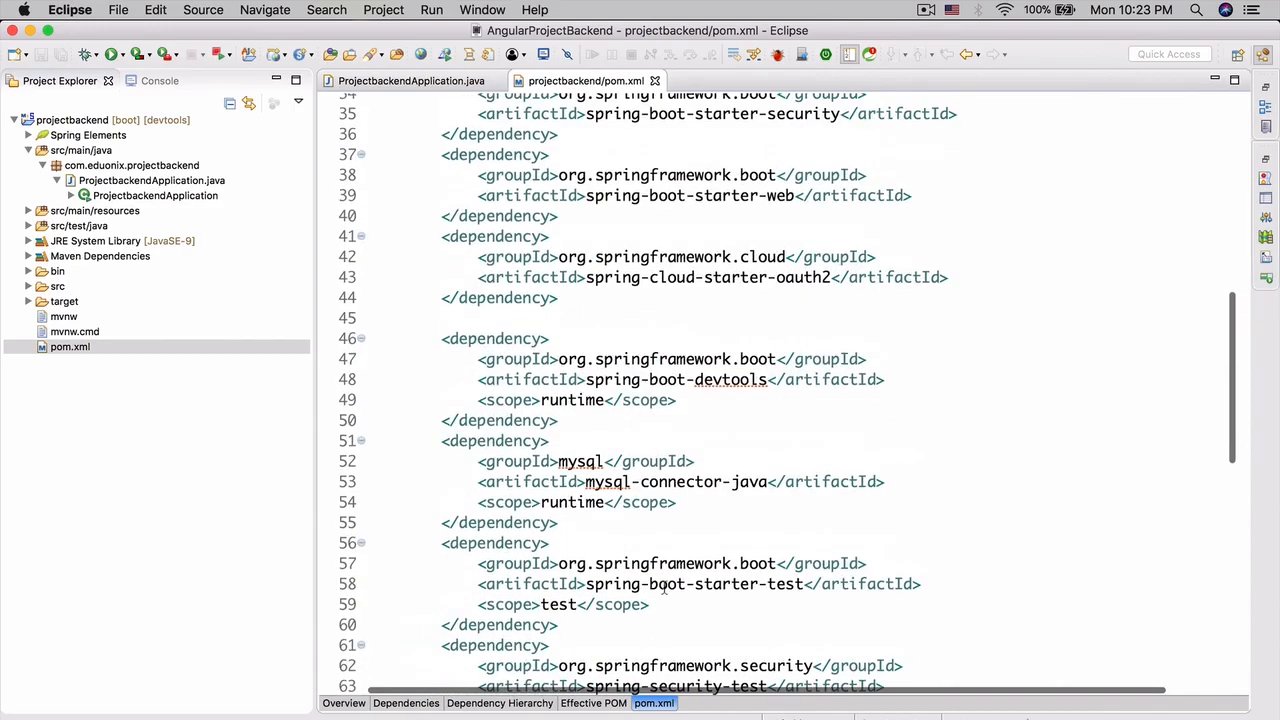
{"action": "scroll", "coordinate": [663, 590], "scroll_direction": "up", "scroll_amount": 3}
{"action": "scroll", "coordinate": [663, 590], "scroll_direction": "up", "scroll_amount": 3}
{"action": "scroll", "coordinate": [663, 590], "scroll_direction": "up", "scroll_amount": 4}
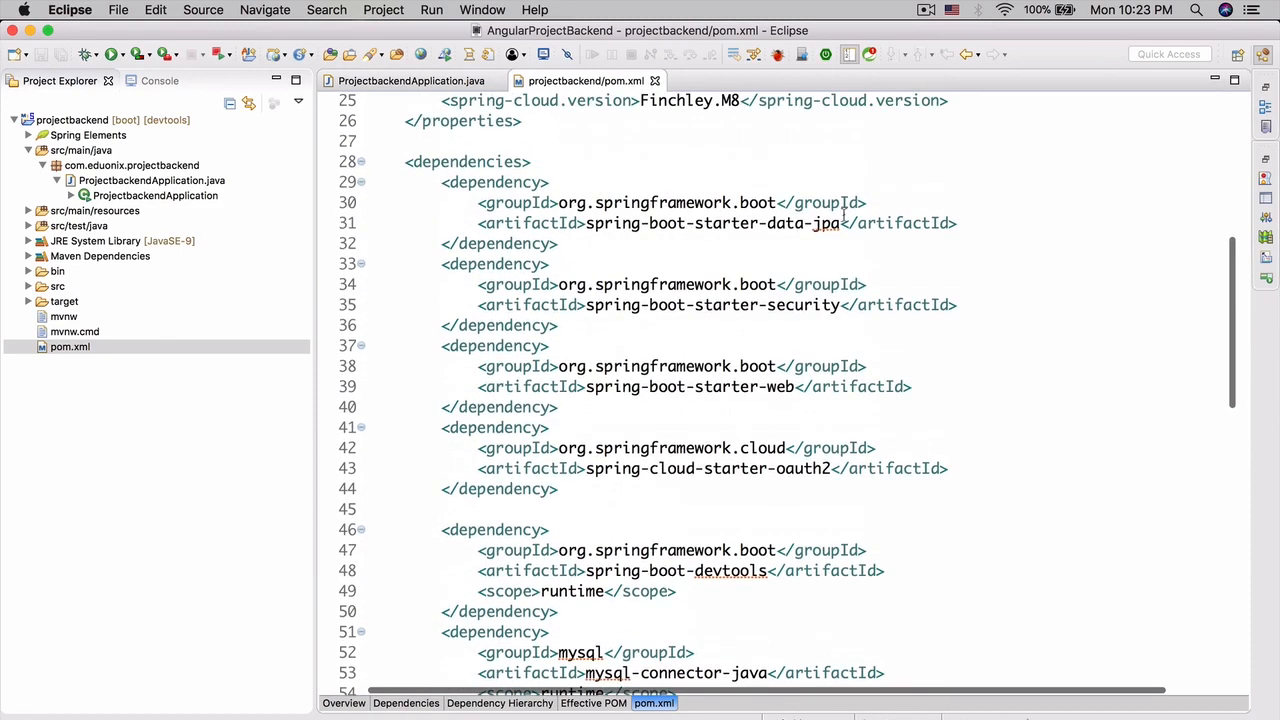
{"action": "left_click_drag", "start_coordinate": [558, 243], "coordinate": [438, 182]}
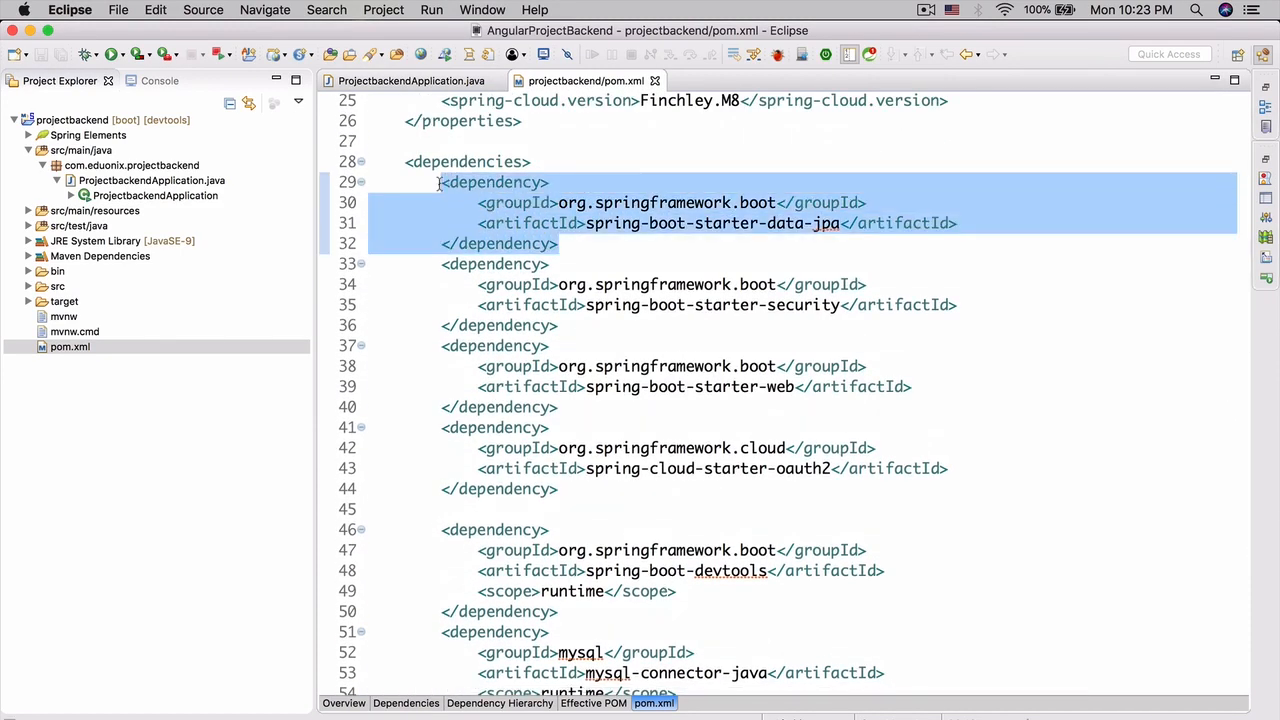
{"action": "key", "text": "super+shift+c"}
{"action": "key", "text": "super+s"}
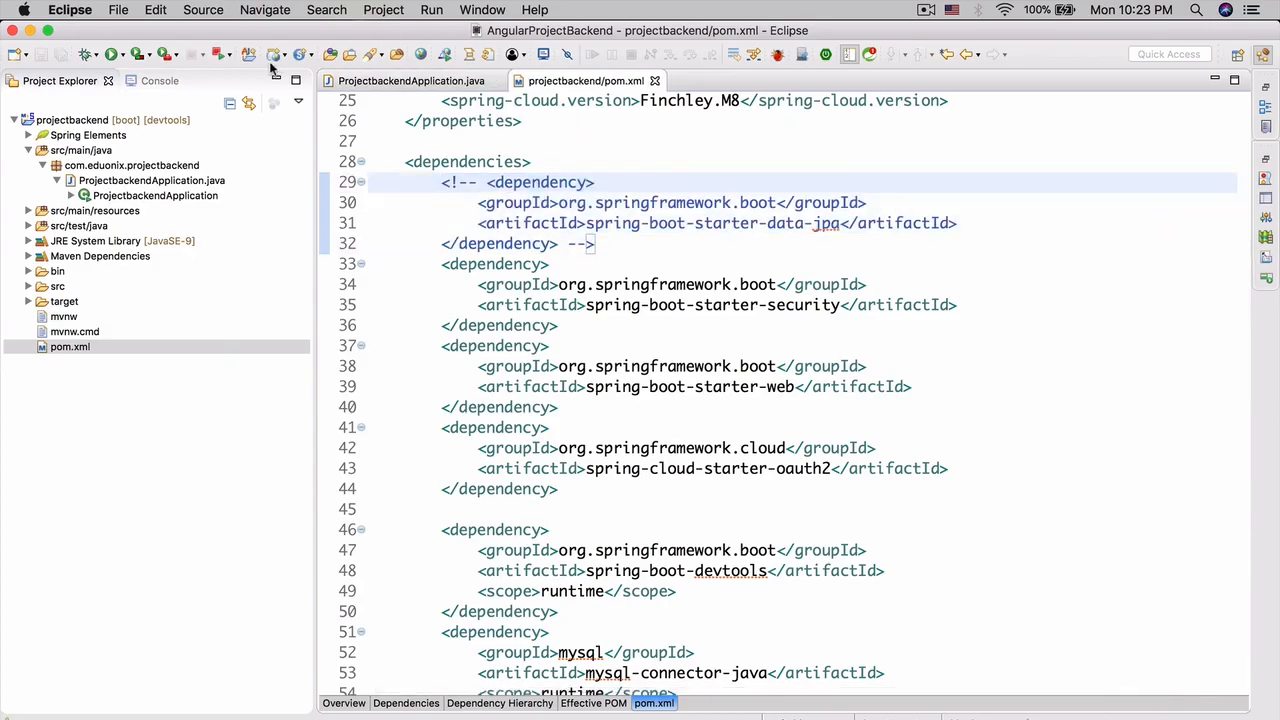
Step: Relaunch ProjectbackendApplication; it starts on Tomcat port 8080 in 6.237 seconds
{"action": "left_click", "coordinate": [124, 55]}
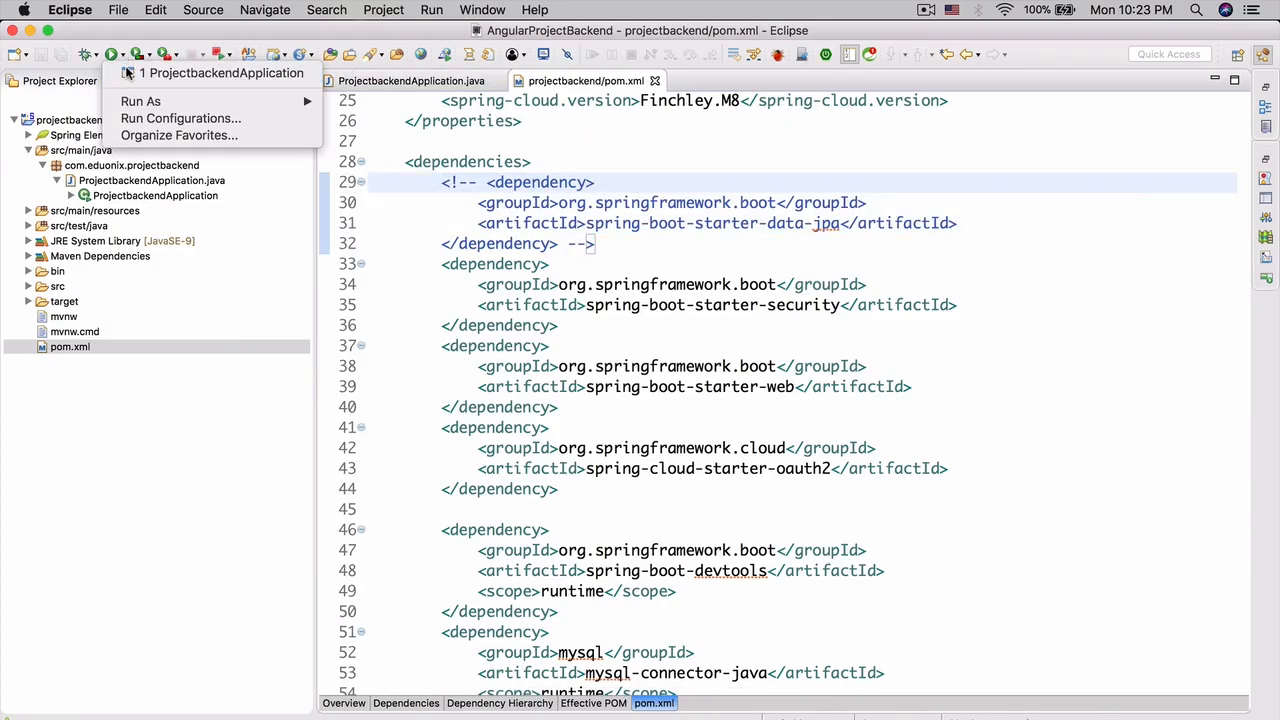
{"action": "left_click", "coordinate": [128, 74]}
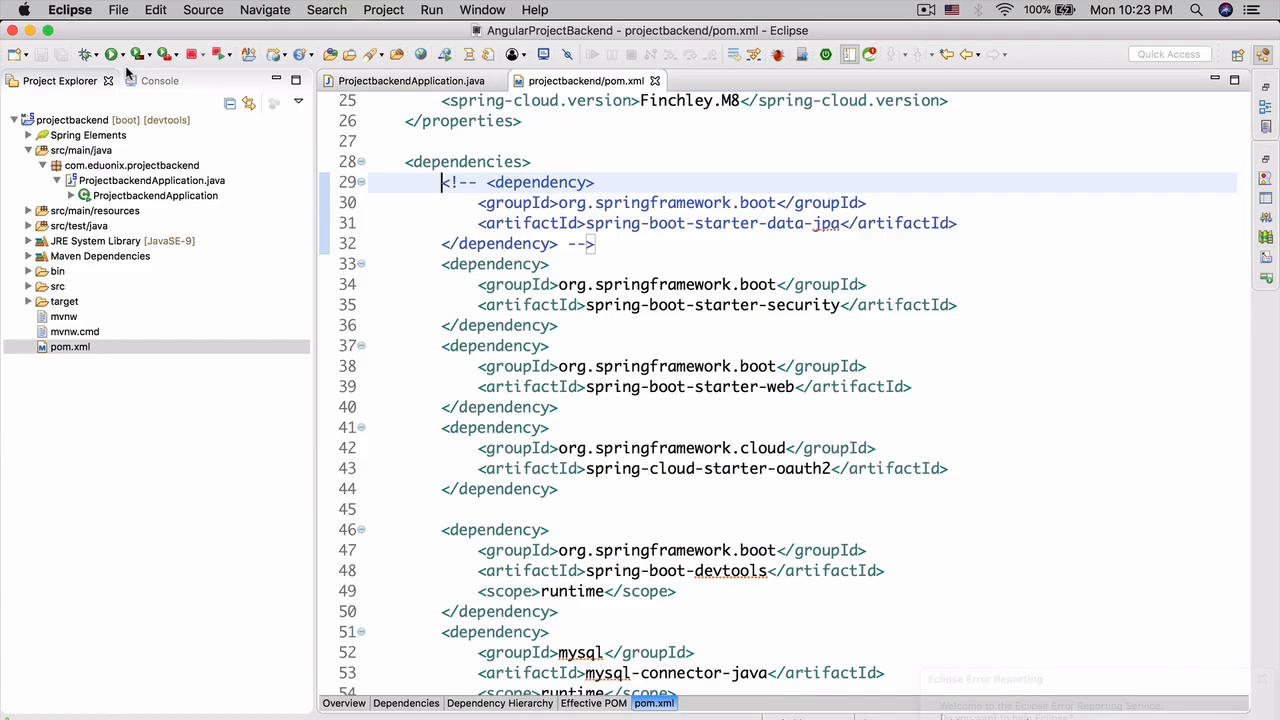
{"action": "left_click", "coordinate": [1262, 680]}
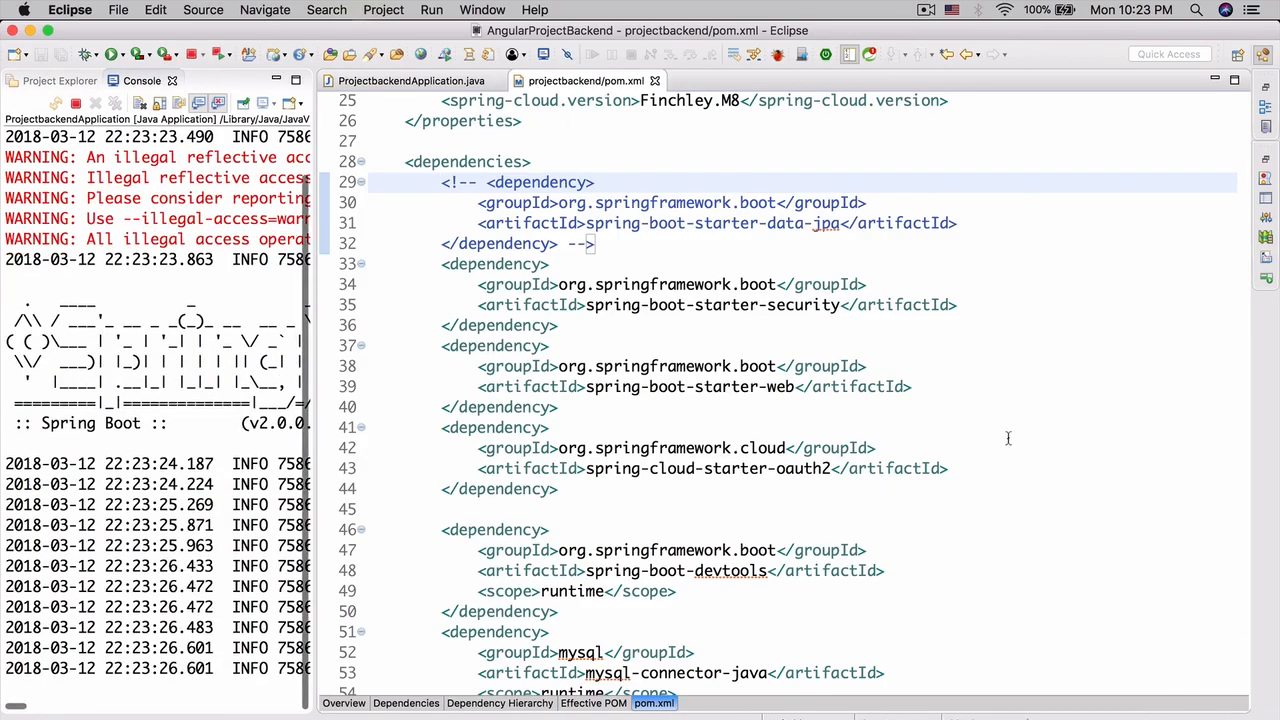
{"action": "scroll", "coordinate": [37, 401], "scroll_direction": "right", "scroll_amount": 5}
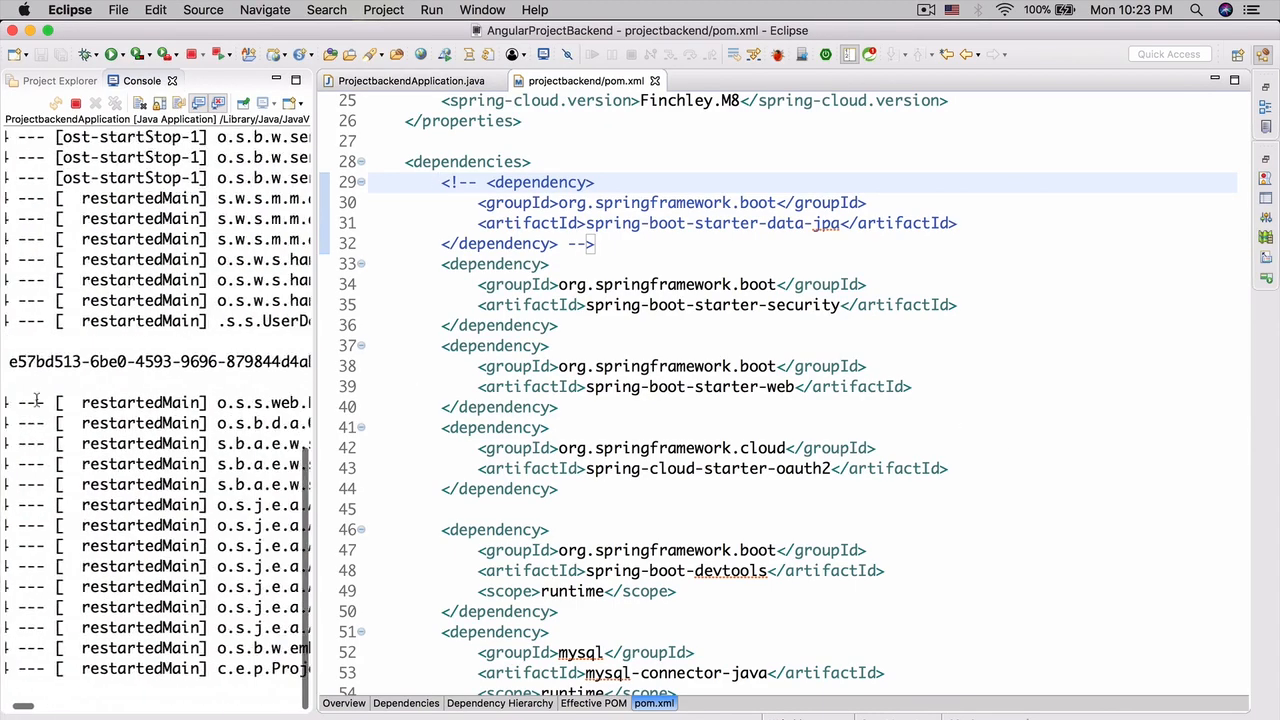
{"action": "scroll", "coordinate": [37, 401], "scroll_direction": "right", "scroll_amount": 10}
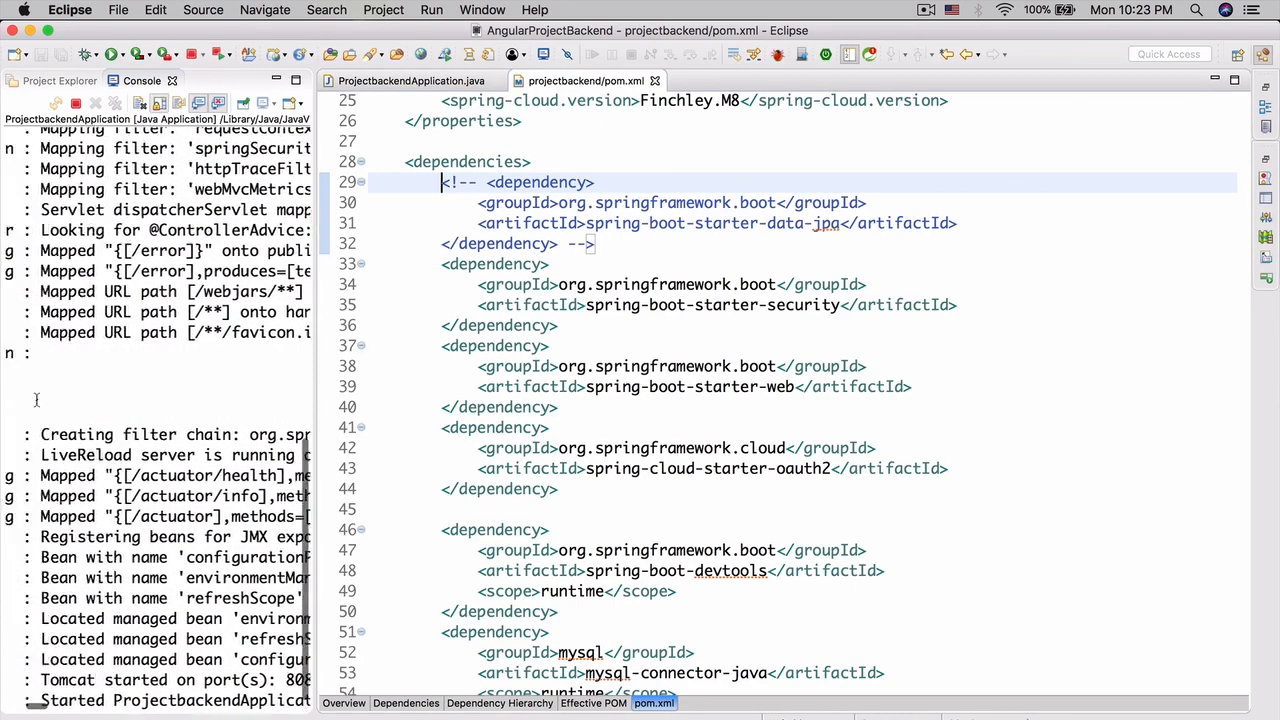
{"action": "scroll", "coordinate": [37, 401], "scroll_direction": "left", "scroll_amount": 5}
{"action": "scroll", "coordinate": [37, 401], "scroll_direction": "right", "scroll_amount": 8}
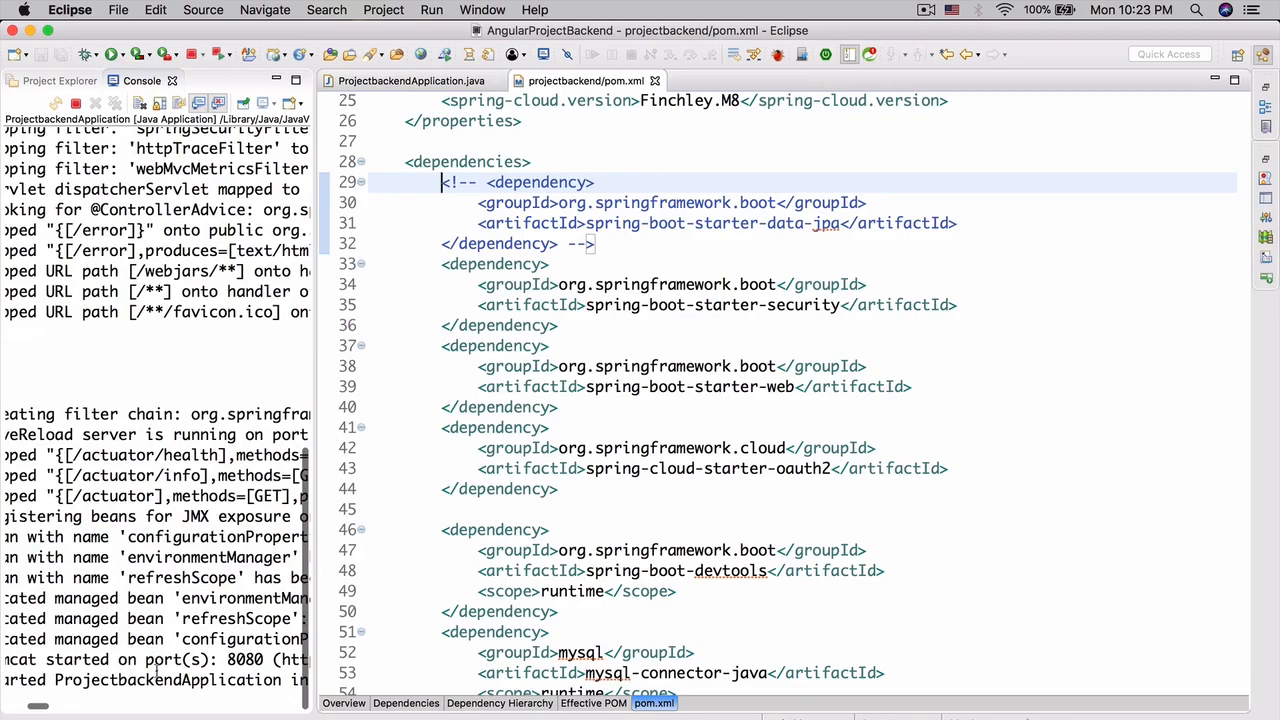
{"action": "scroll", "coordinate": [155, 500], "scroll_direction": "right", "scroll_amount": 10}
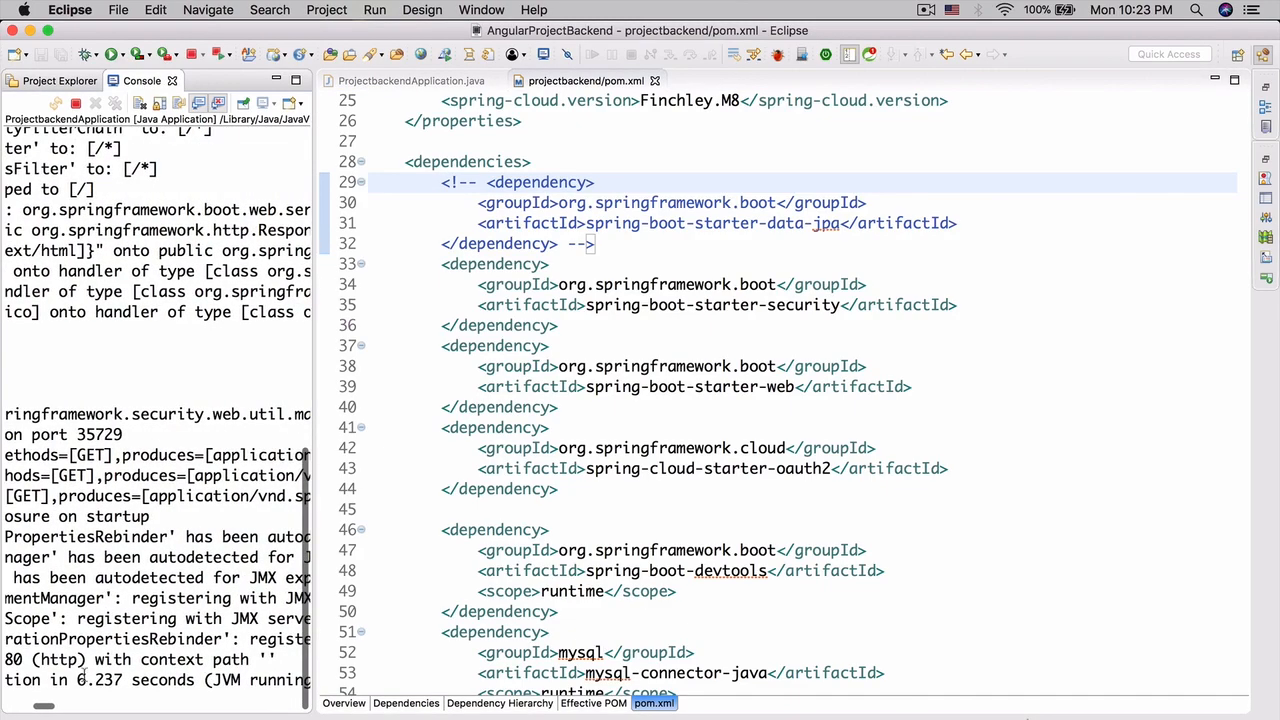
{"action": "left_click_drag", "start_coordinate": [84, 678], "coordinate": [126, 680]}
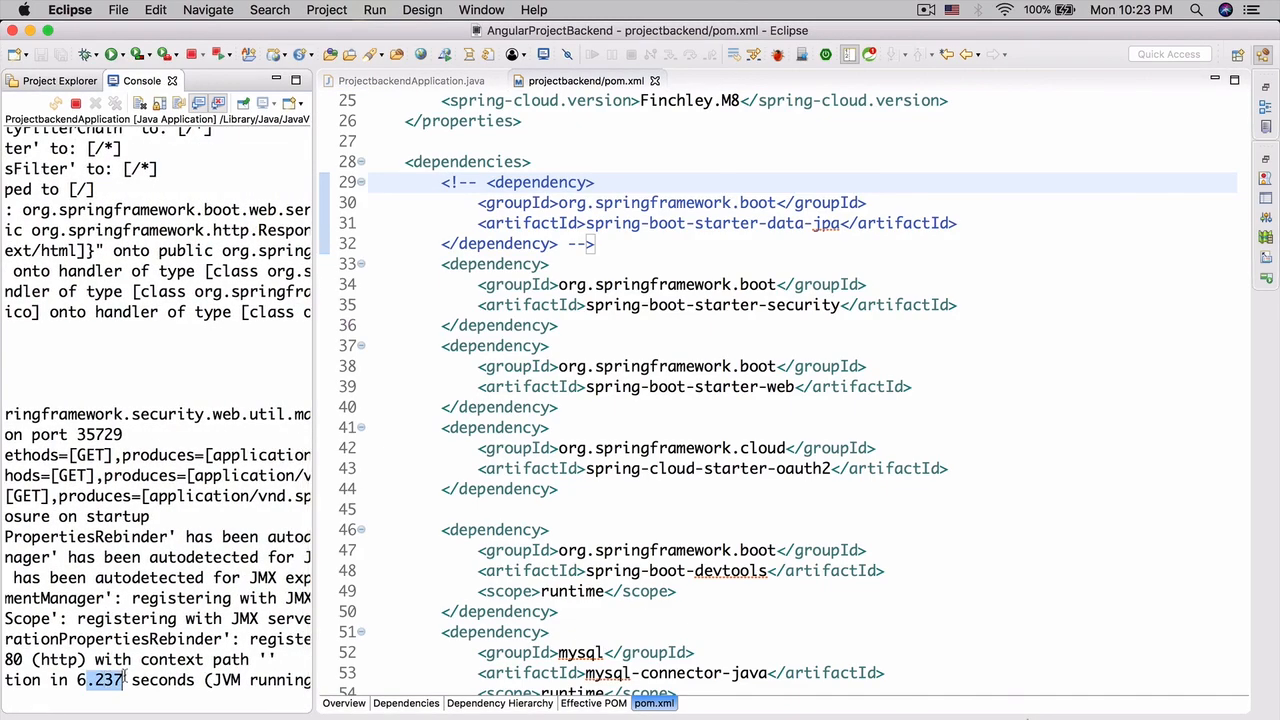